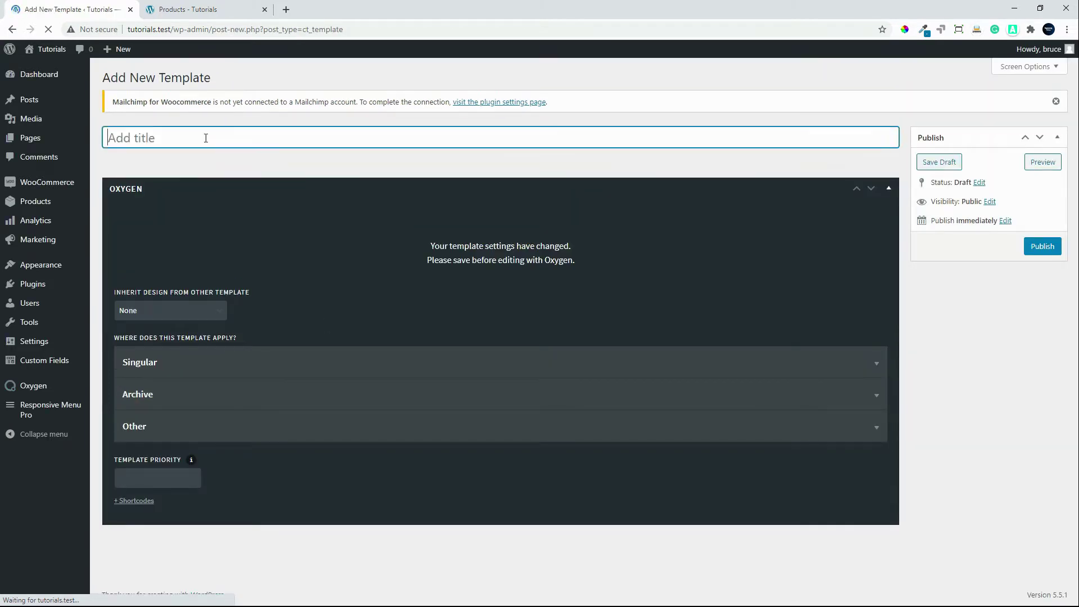
Title the new template "Product Single 4" and make it inherit its design from the Main template.
{"action": "type", "text": "Product Single 4"}
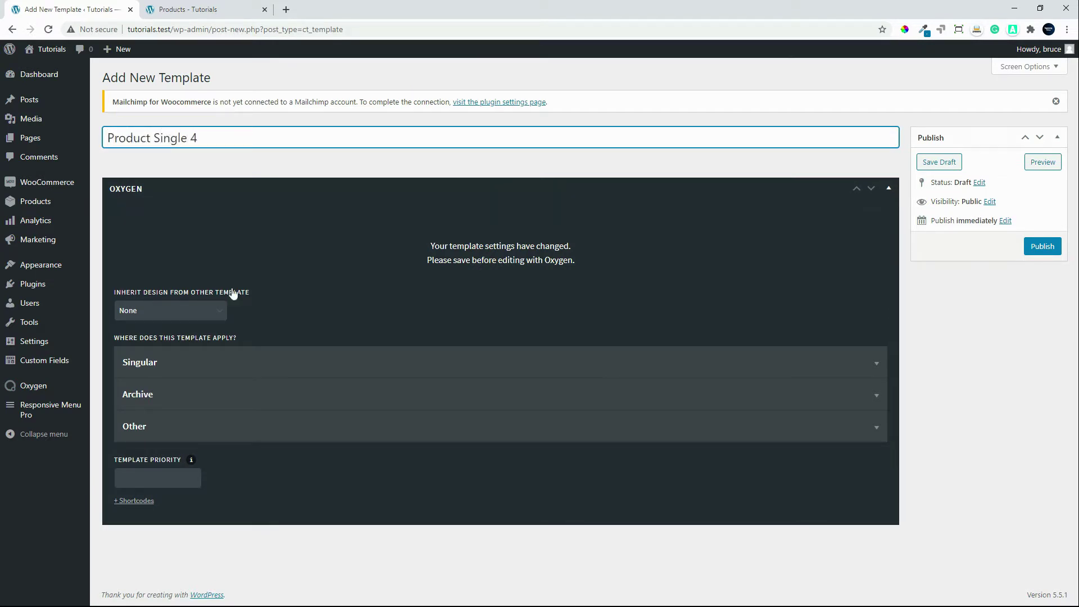
{"action": "left_click", "coordinate": [191, 311]}
{"action": "left_click", "coordinate": [163, 358]}
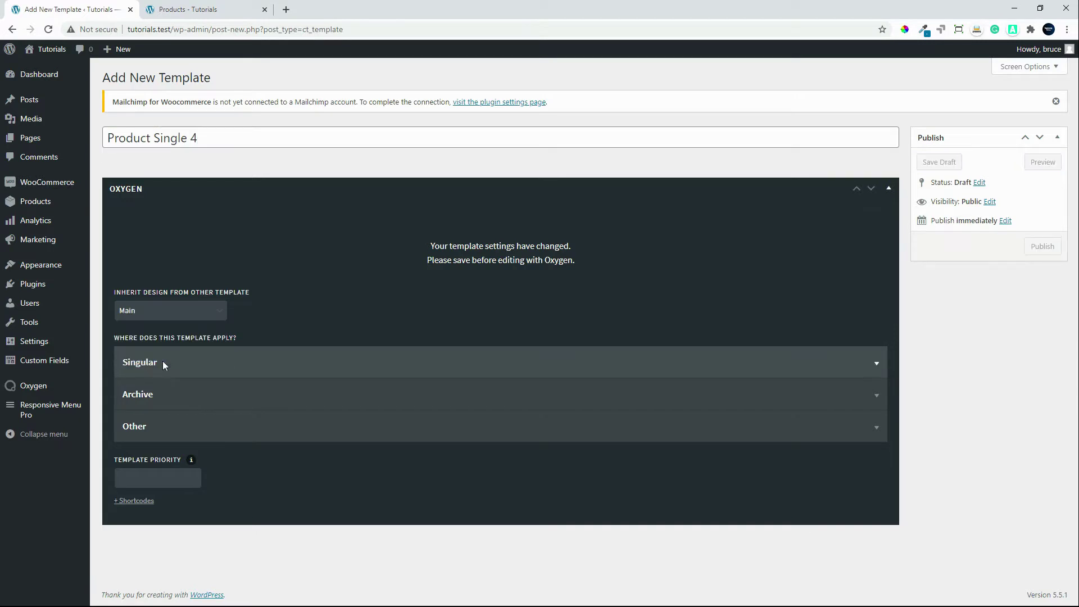
Apply the template to the Products post type among the singular conditions.
{"action": "left_click", "coordinate": [168, 369]}
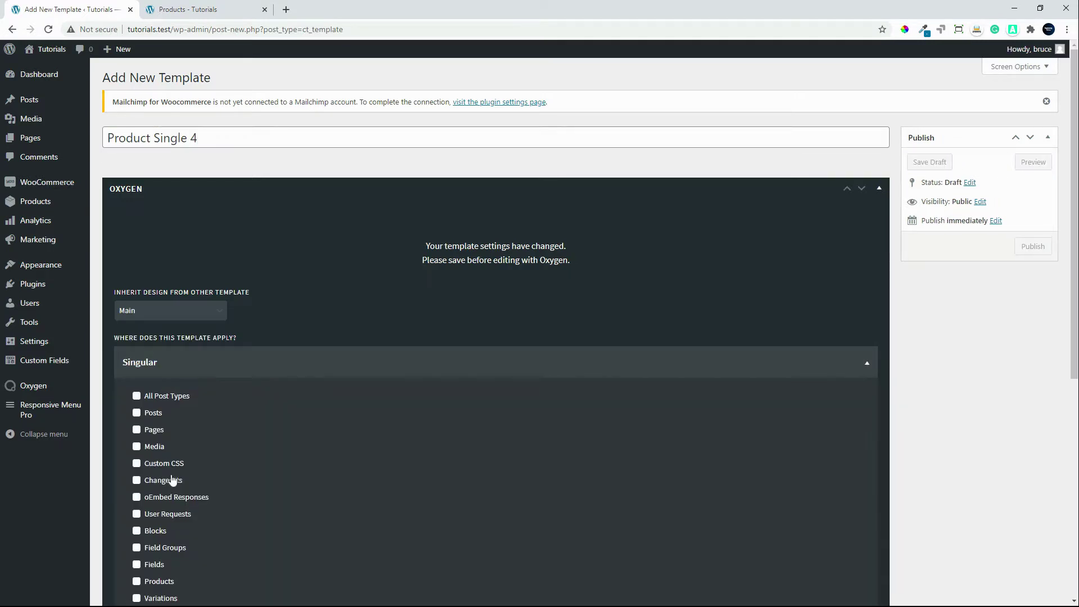
{"action": "scroll", "coordinate": [169, 481], "scroll_direction": "down", "scroll_amount": 3}
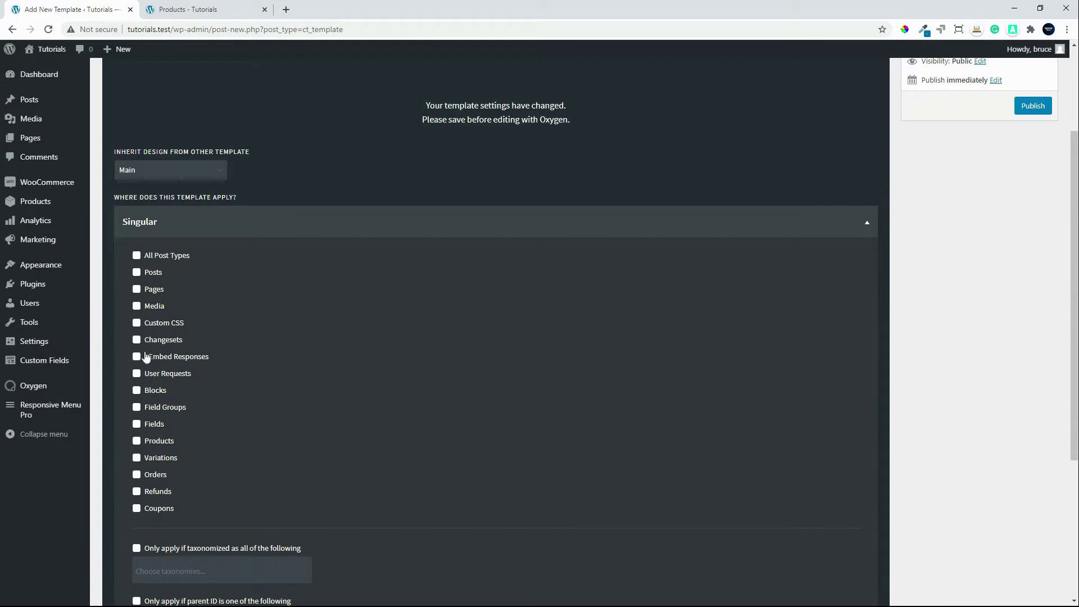
{"action": "left_click", "coordinate": [137, 443]}
{"action": "scroll", "coordinate": [353, 557], "scroll_direction": "down", "scroll_amount": 3}
{"action": "scroll", "coordinate": [166, 548], "scroll_direction": "down", "scroll_amount": 1}
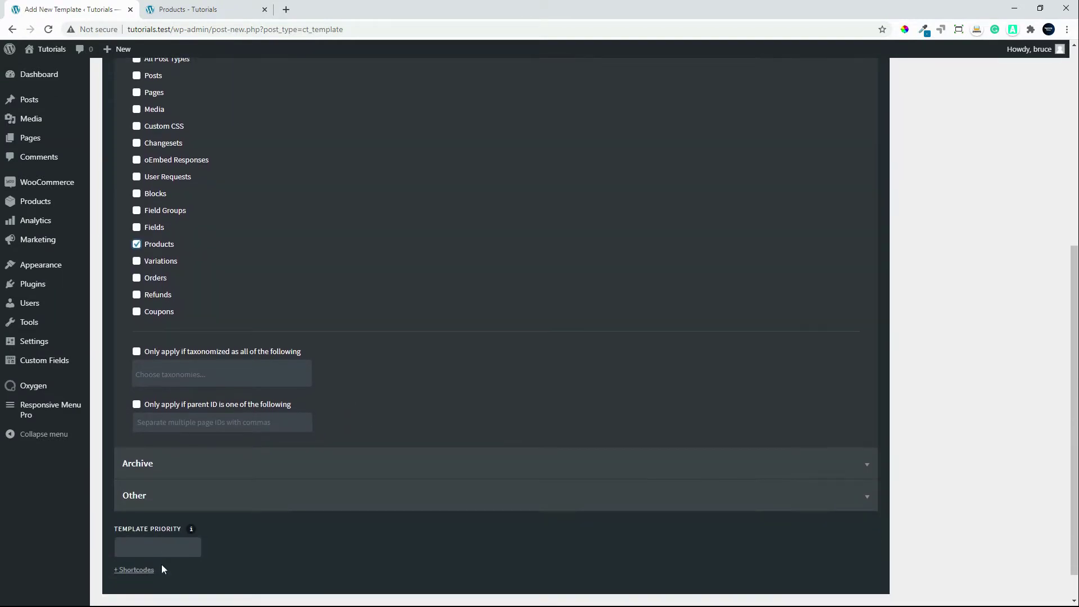
Save the template with a priority of 4 and open it for editing with Oxygen.
{"action": "left_click", "coordinate": [163, 552]}
{"action": "type", "text": "4"}
{"action": "key", "text": "Return"}
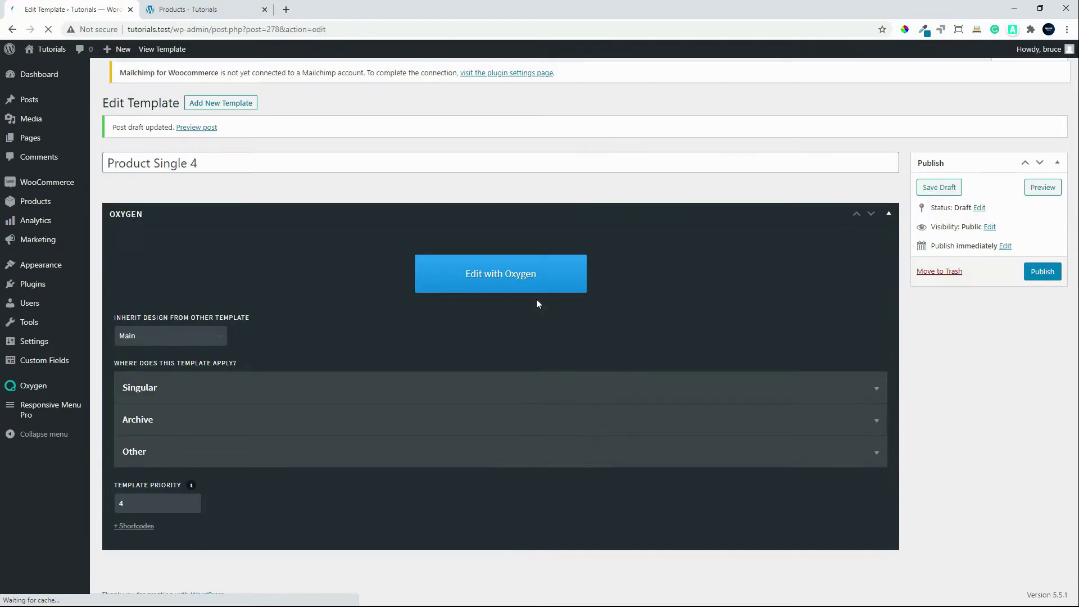
{"action": "left_click", "coordinate": [503, 283]}
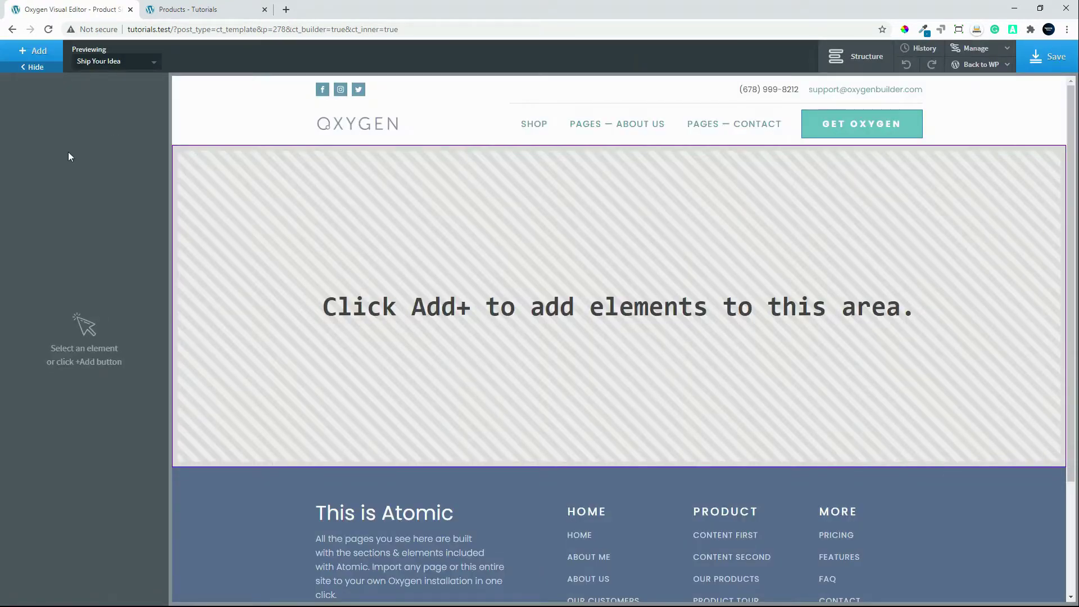
Show the page structure and add a section with a WooCommerce Product Builder inside it.
{"action": "left_click", "coordinate": [855, 59]}
{"action": "left_click", "coordinate": [40, 52]}
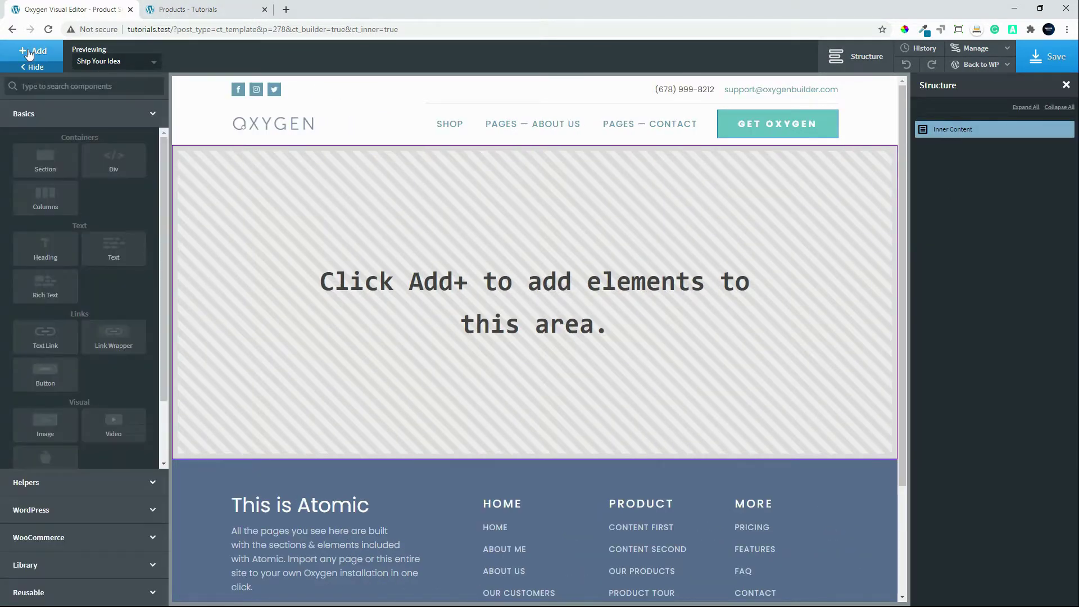
{"action": "left_click", "coordinate": [45, 160]}
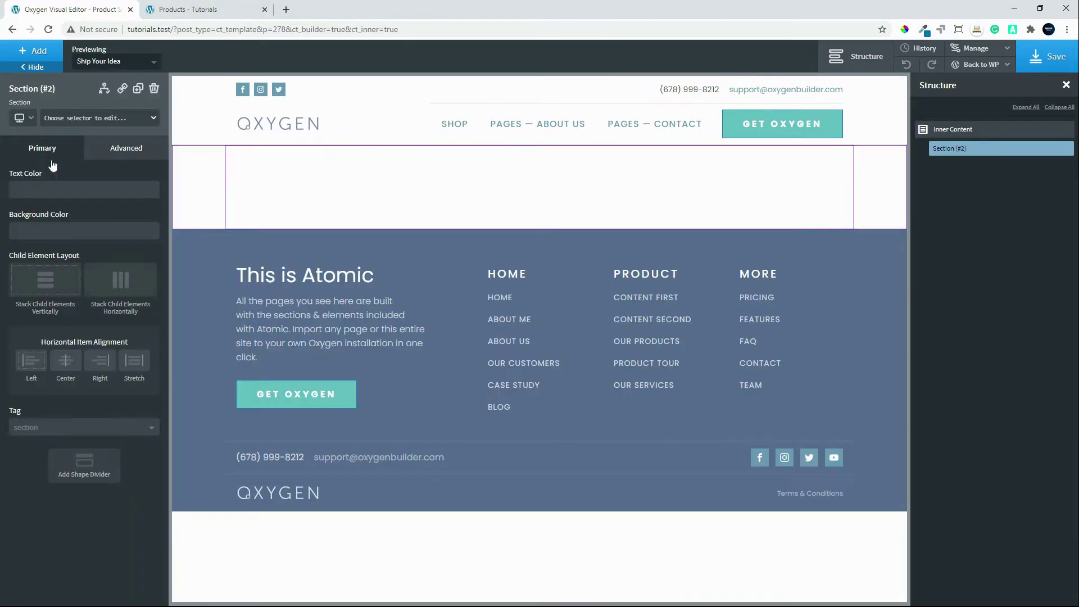
{"action": "left_click", "coordinate": [35, 51]}
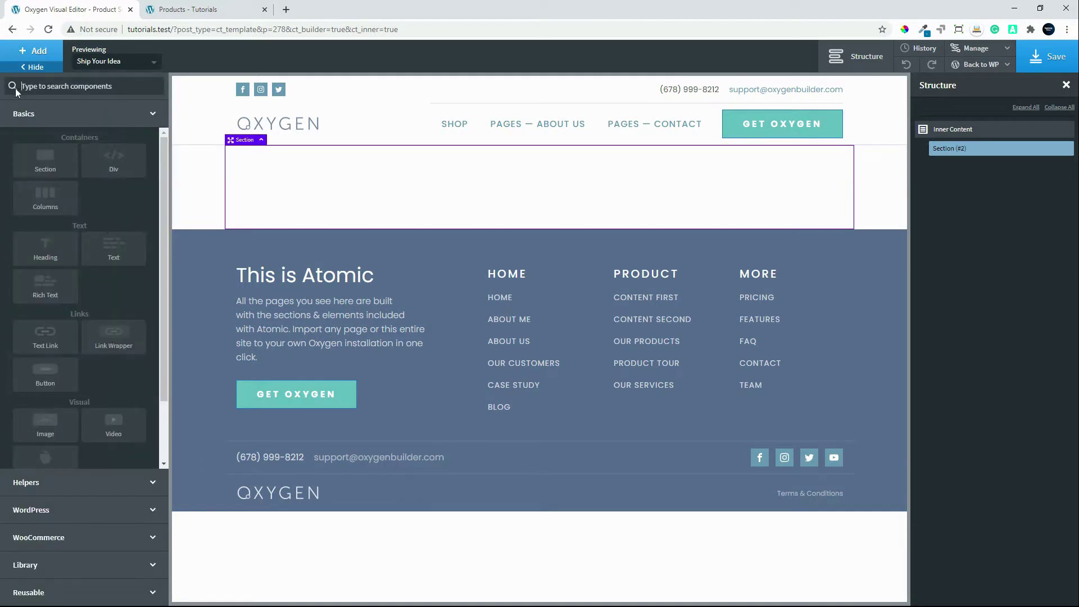
{"action": "left_click", "coordinate": [49, 537]}
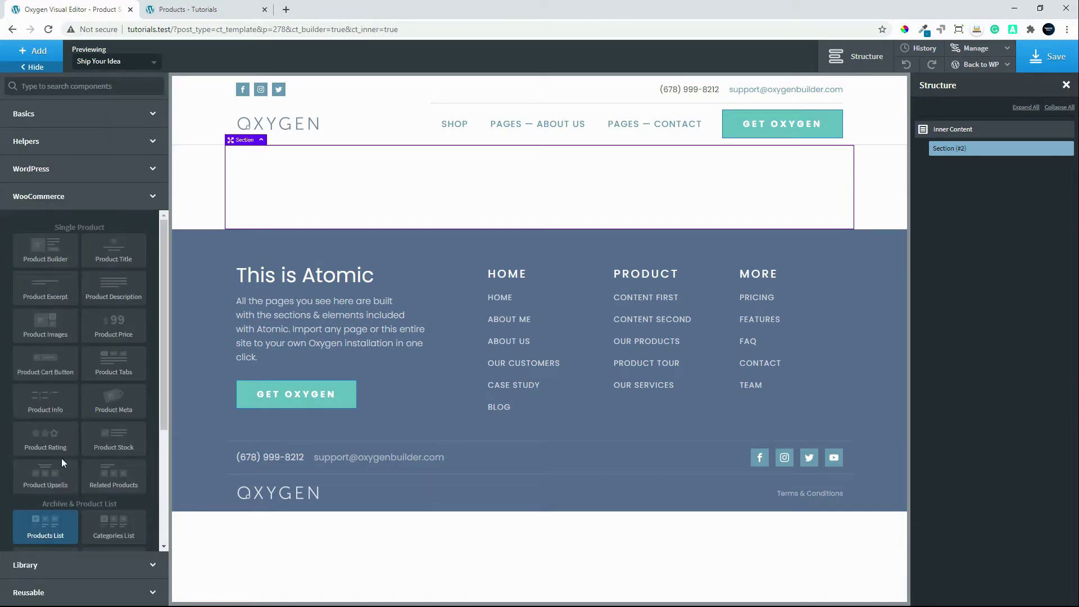
{"action": "left_click", "coordinate": [52, 257]}
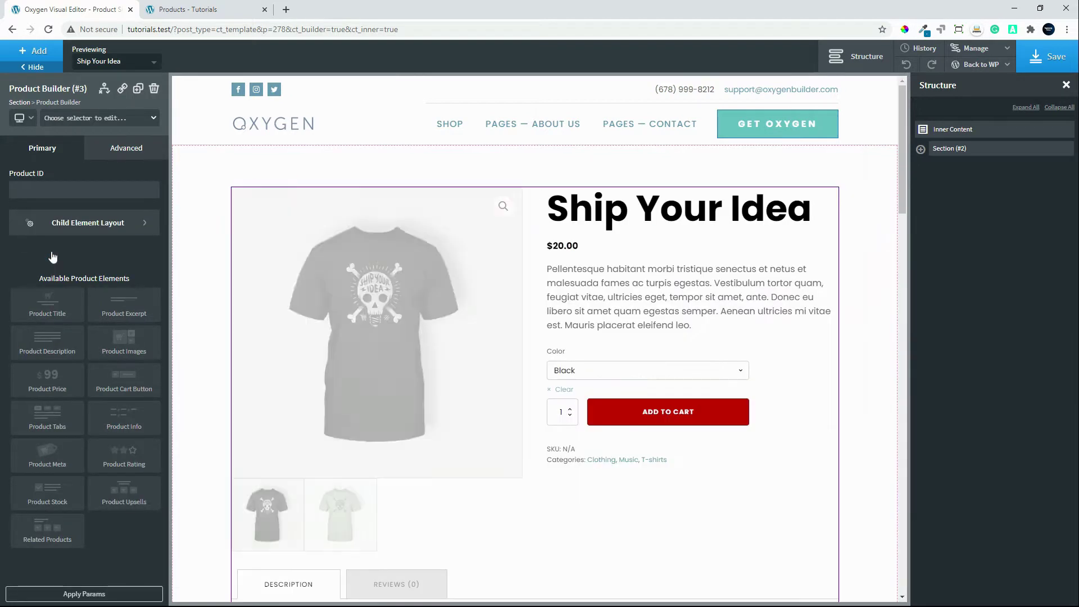
Insert a Columns element with a 50 50 layout inside the Product Builder.
{"action": "left_click", "coordinate": [30, 51]}
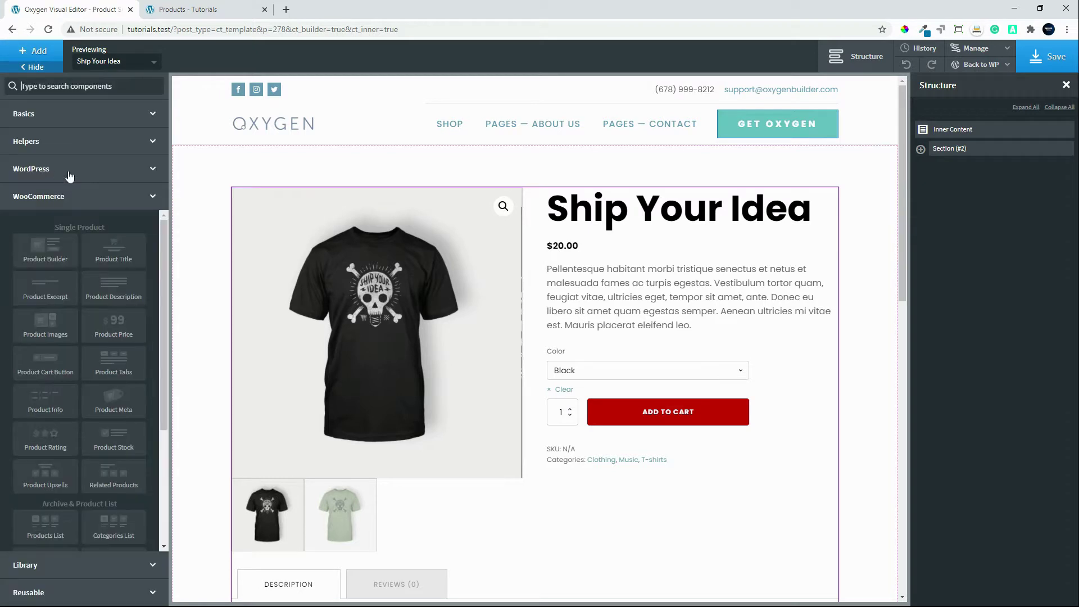
{"action": "left_click", "coordinate": [85, 123]}
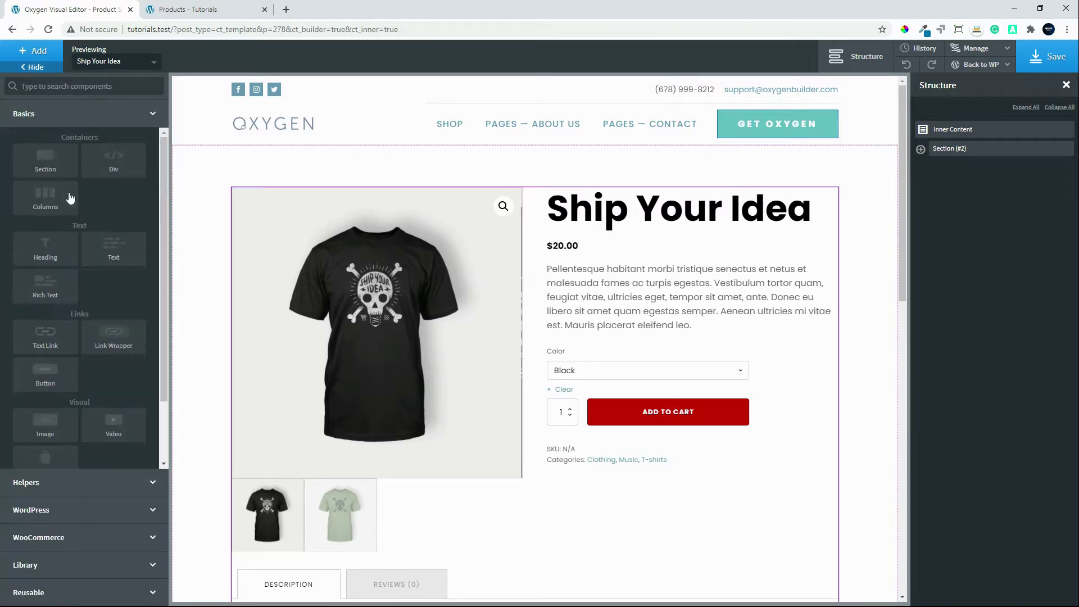
{"action": "left_click", "coordinate": [43, 205]}
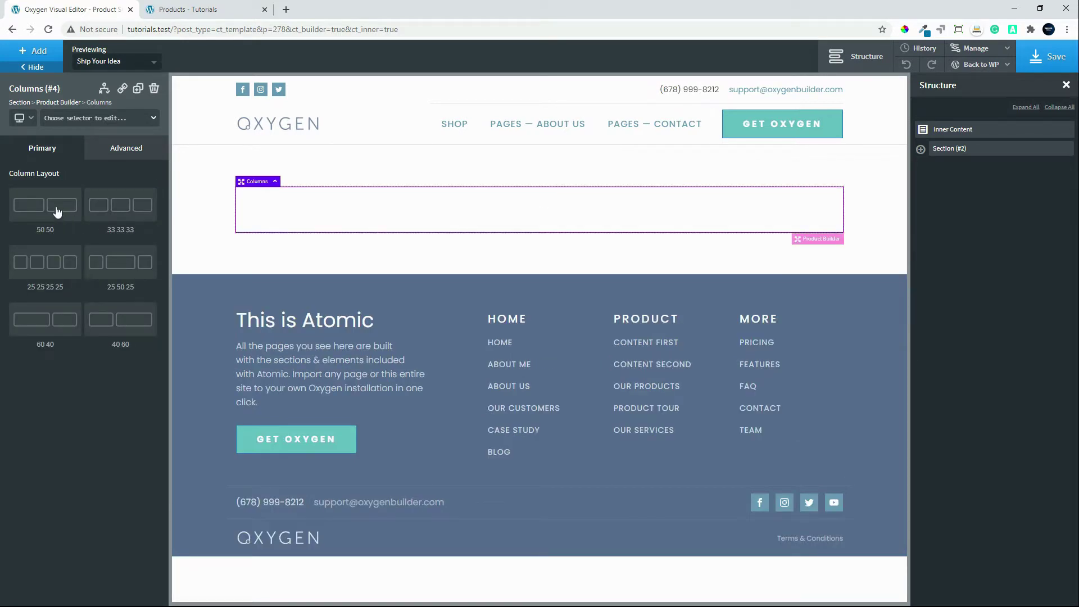
{"action": "left_click", "coordinate": [56, 211]}
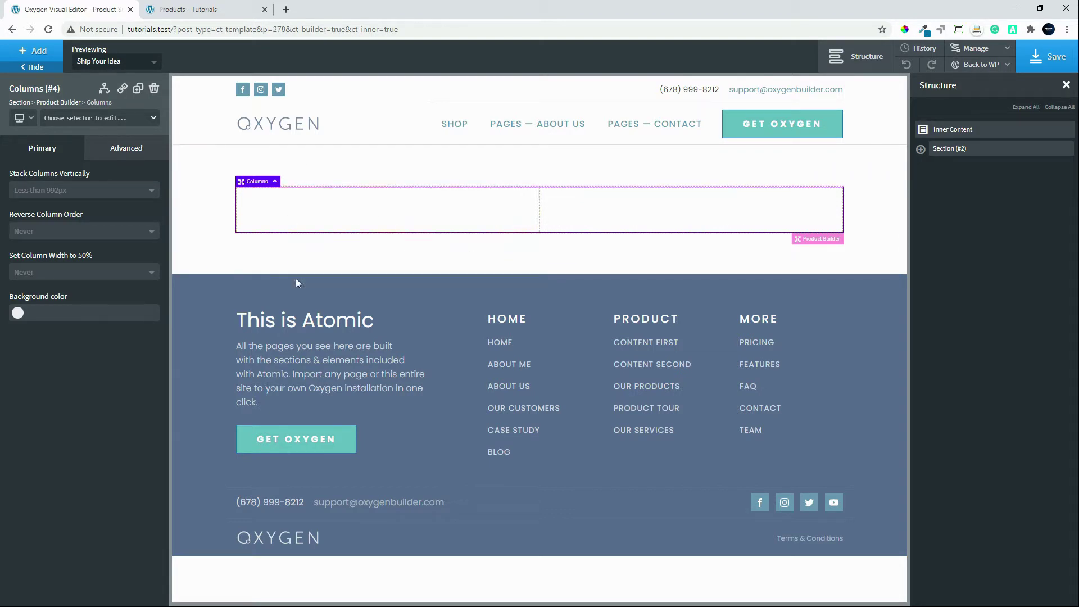
Set the section's top and bottom container padding to 20 px and its container width to full width.
{"action": "left_click", "coordinate": [366, 180]}
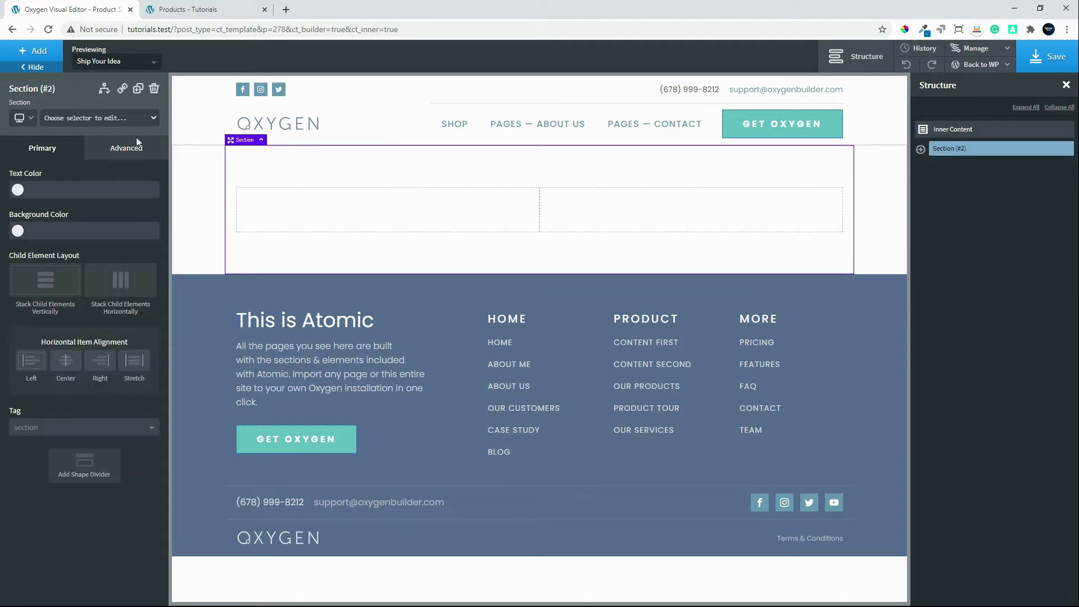
{"action": "left_click", "coordinate": [126, 151]}
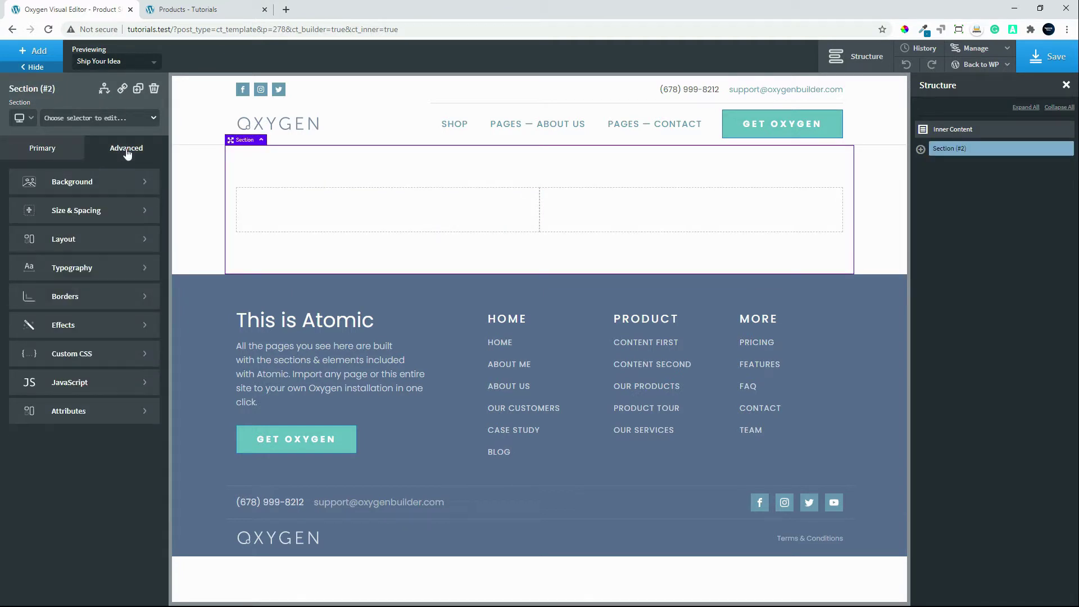
{"action": "left_click", "coordinate": [95, 212]}
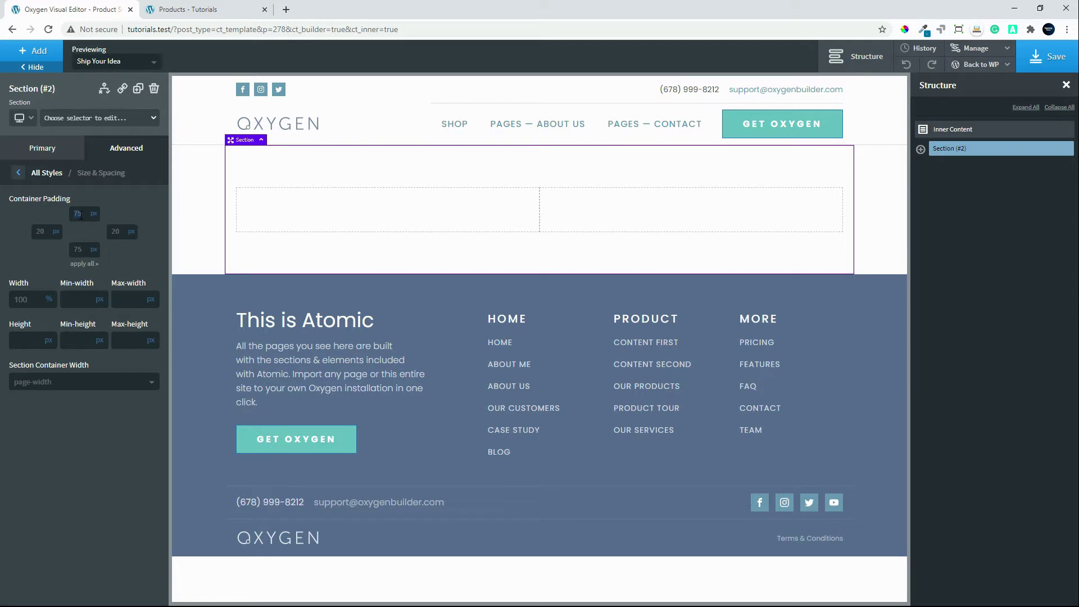
{"action": "type", "text": "20"}
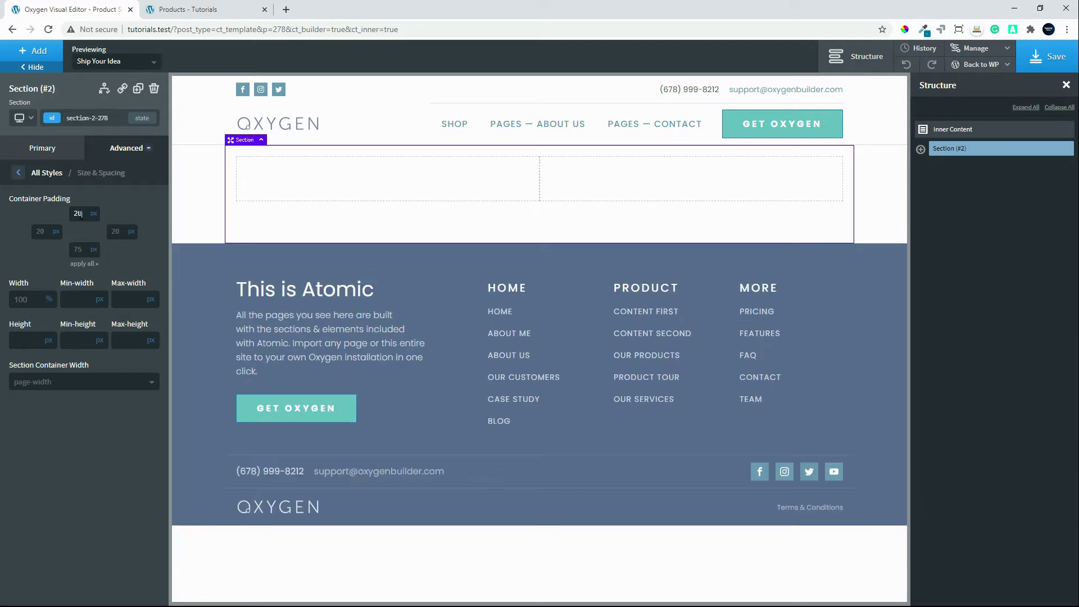
{"action": "left_click", "coordinate": [83, 265]}
{"action": "left_click", "coordinate": [65, 383]}
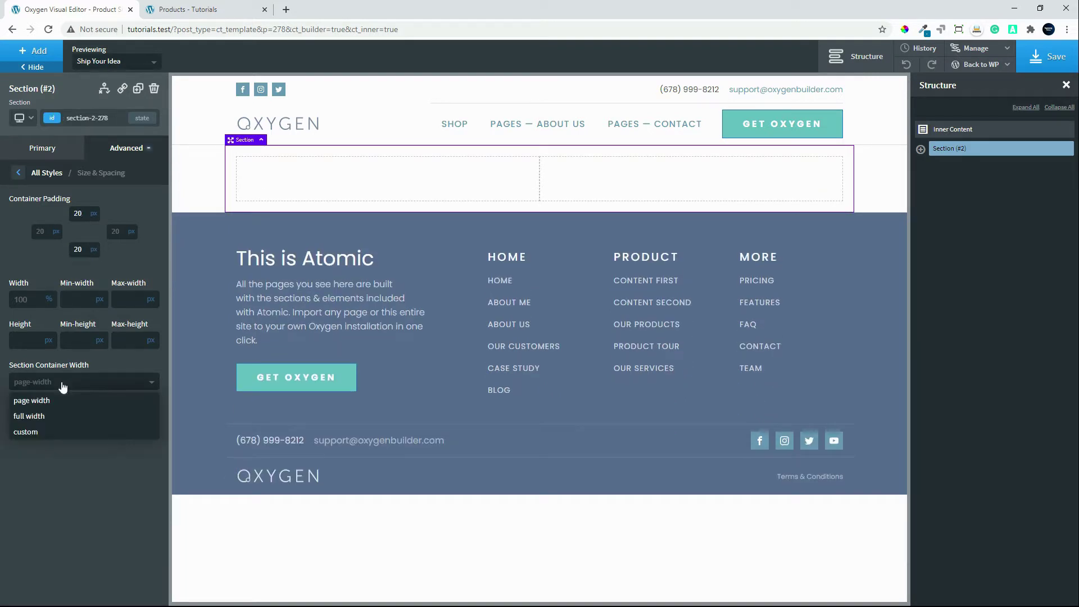
{"action": "left_click", "coordinate": [59, 417]}
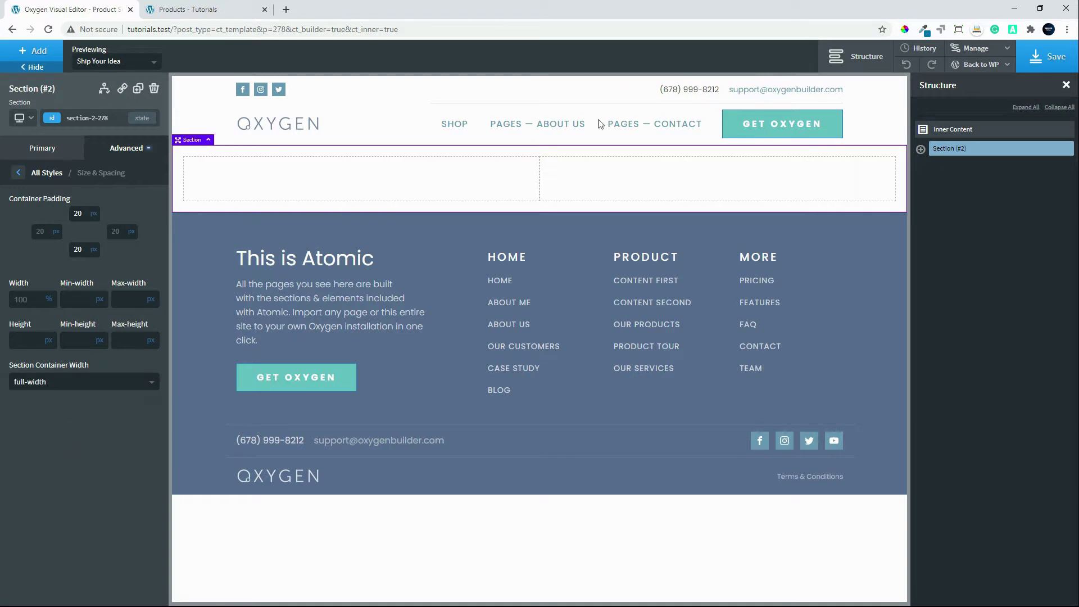
Set the first column's width to 70% and check the second column's width.
{"action": "left_click", "coordinate": [507, 183]}
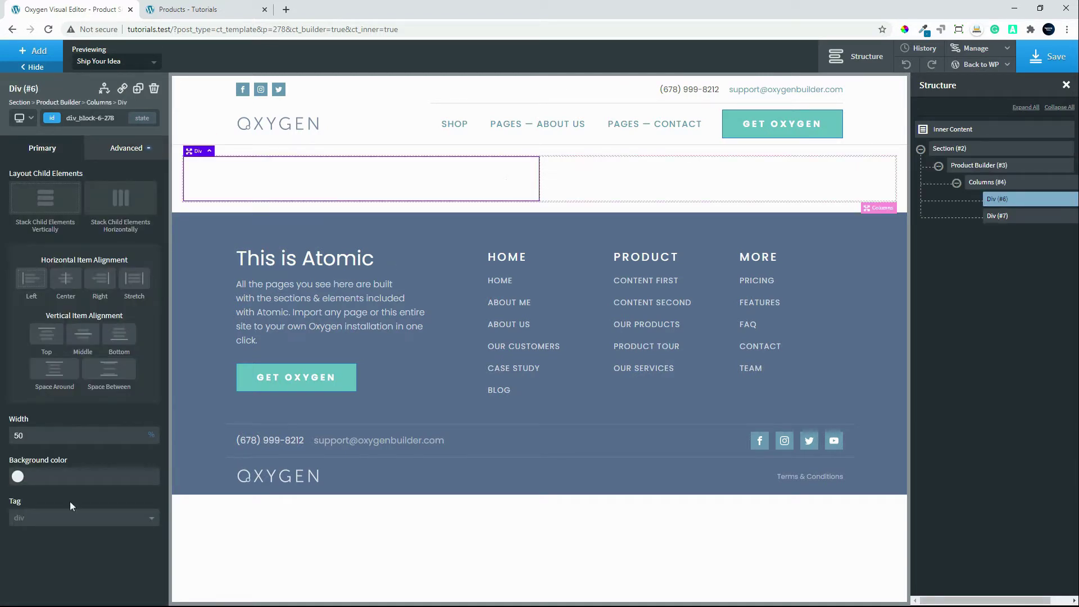
{"action": "left_click", "coordinate": [10, 431]}
{"action": "type", "text": "70"}
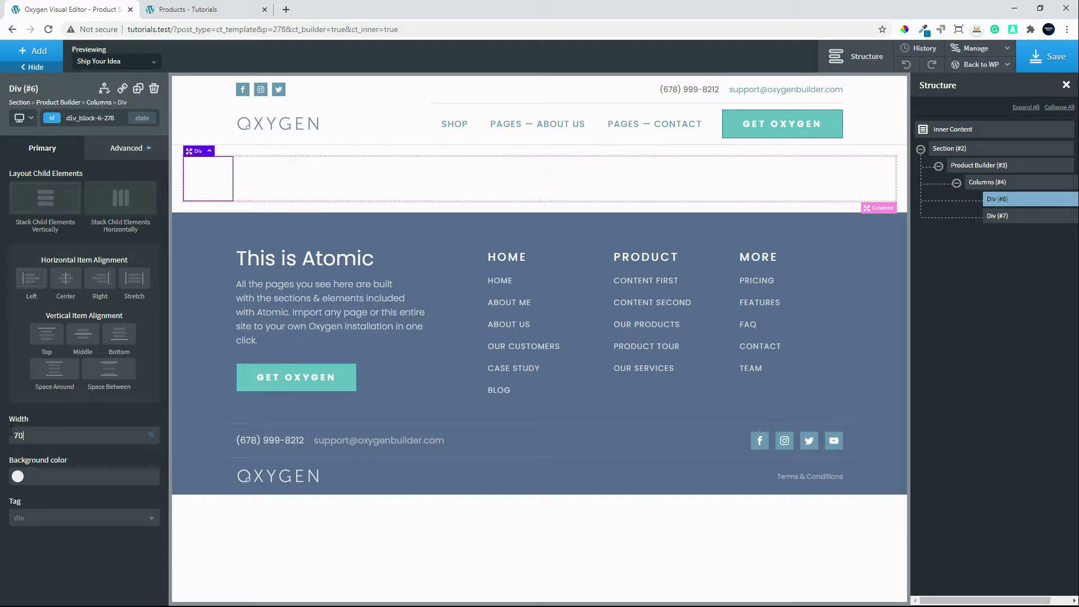
{"action": "left_click", "coordinate": [762, 187]}
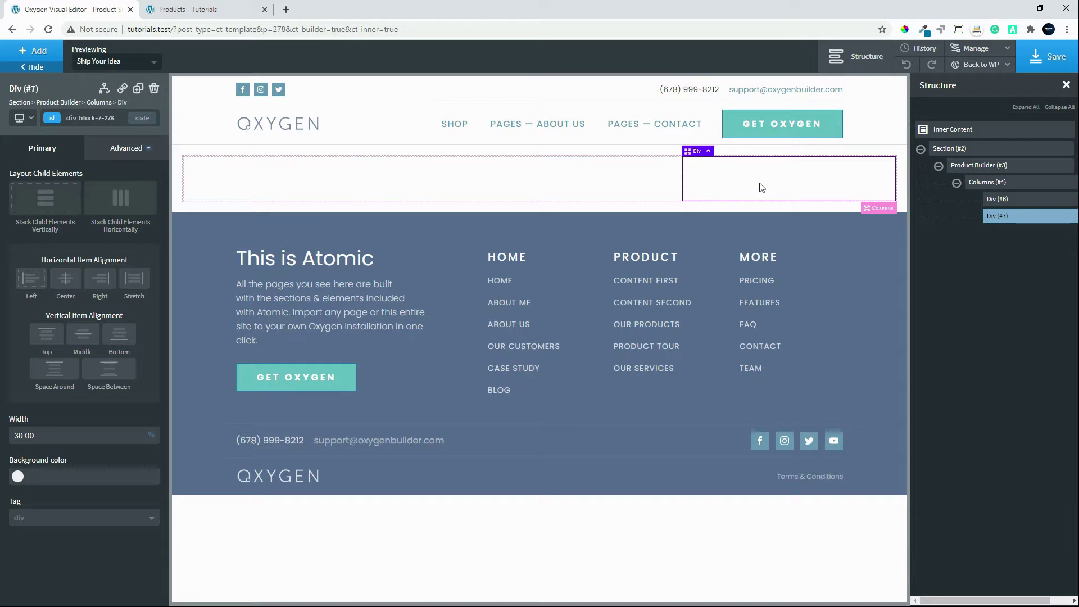
Add a div inside the wide first column and duplicate it.
{"action": "left_click", "coordinate": [544, 183]}
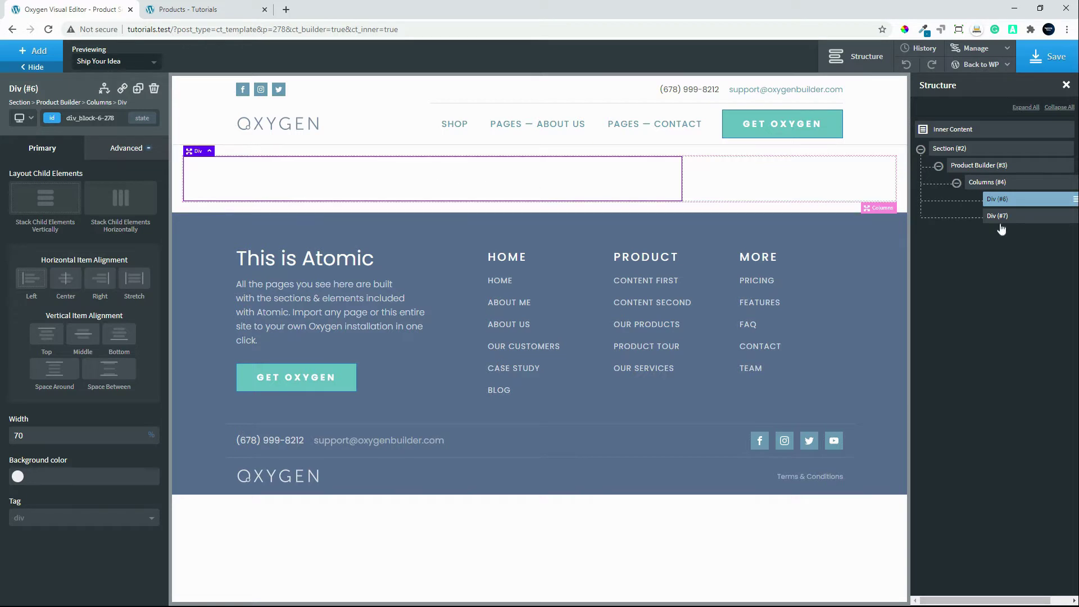
{"action": "left_click", "coordinate": [32, 51]}
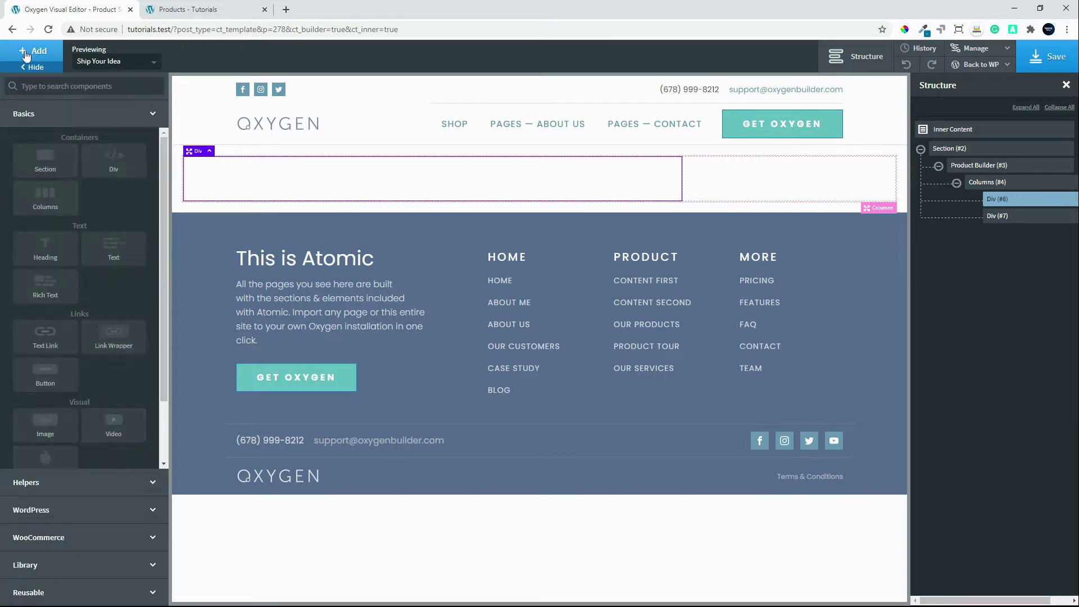
{"action": "left_click", "coordinate": [125, 163]}
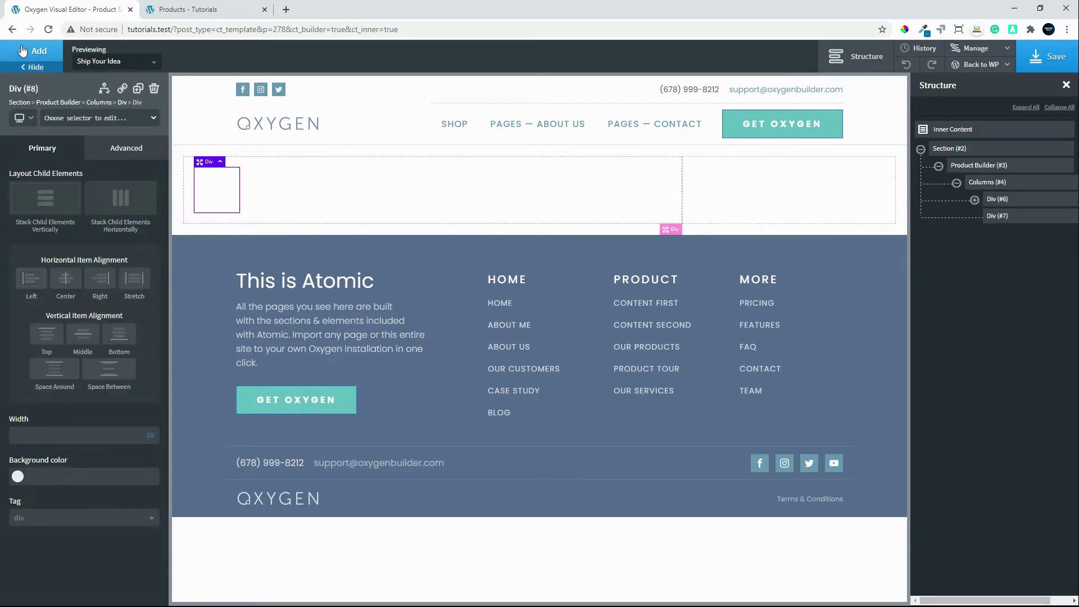
{"action": "left_click", "coordinate": [137, 91]}
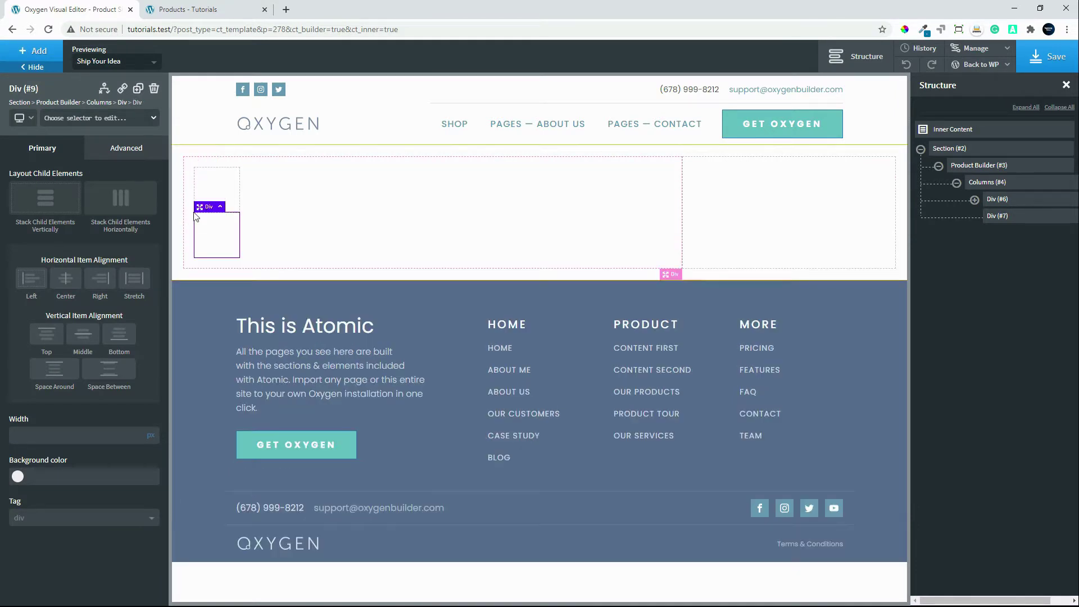
Set the width of both nested divs in the first column to 100%.
{"action": "left_click", "coordinate": [224, 190]}
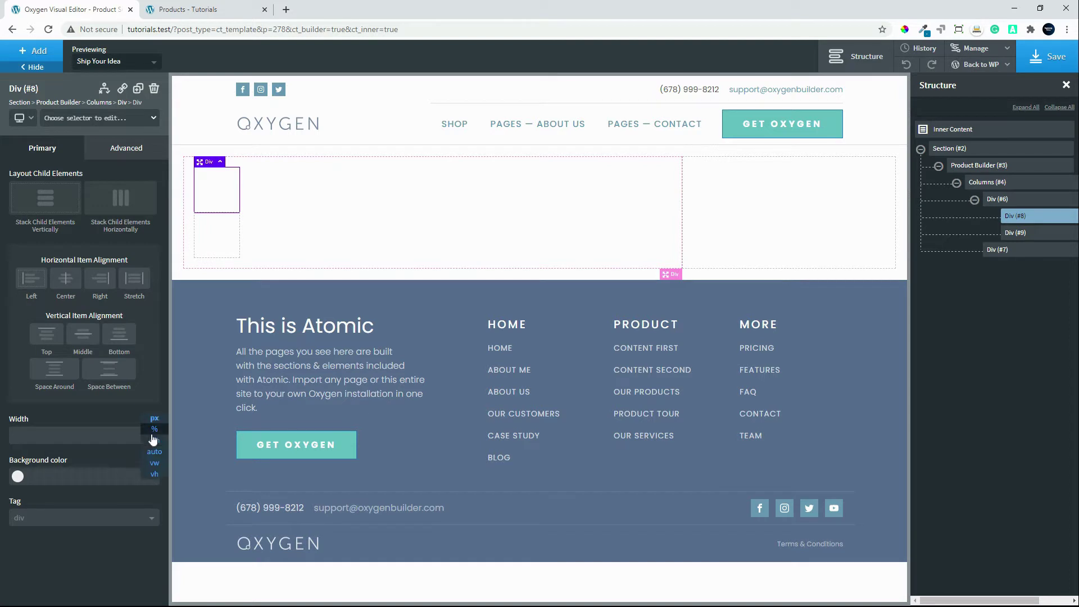
{"action": "left_click", "coordinate": [150, 438]}
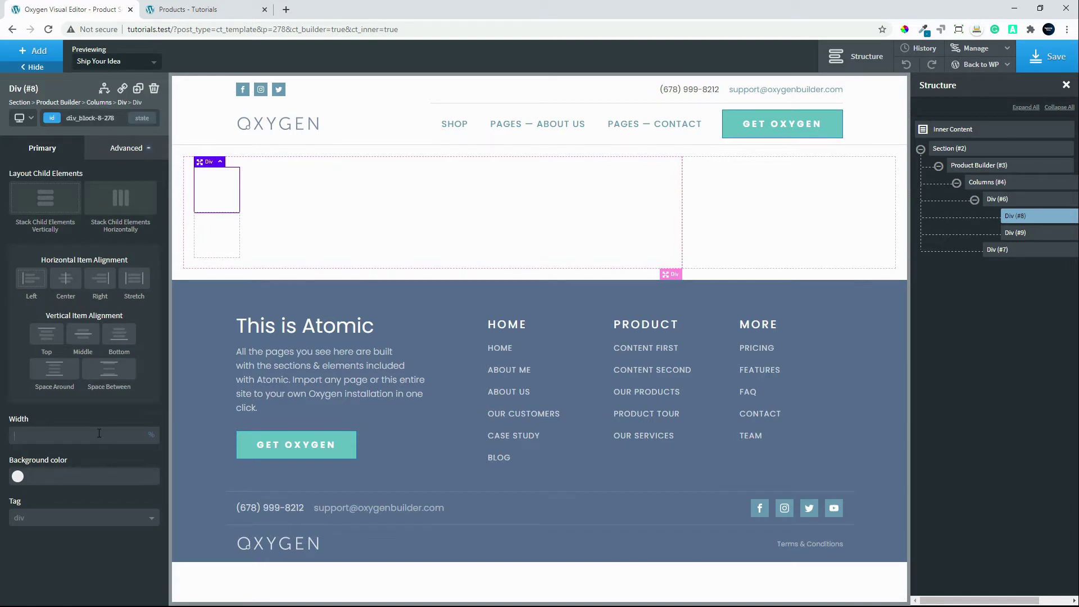
{"action": "type", "text": "100"}
{"action": "left_click", "coordinate": [221, 235]}
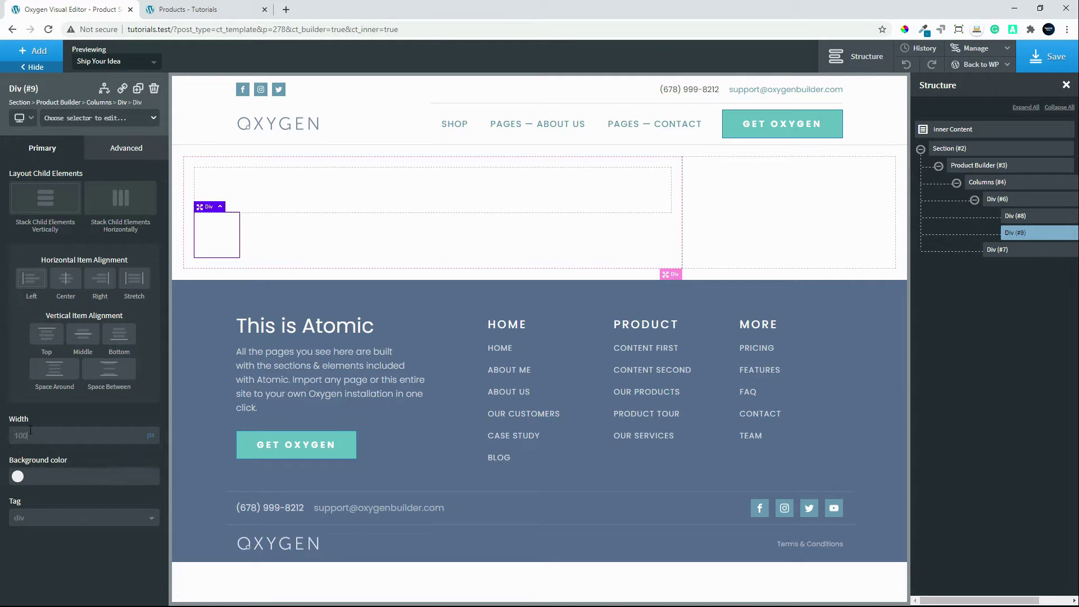
{"action": "type", "text": "100"}
{"action": "left_click", "coordinate": [148, 436]}
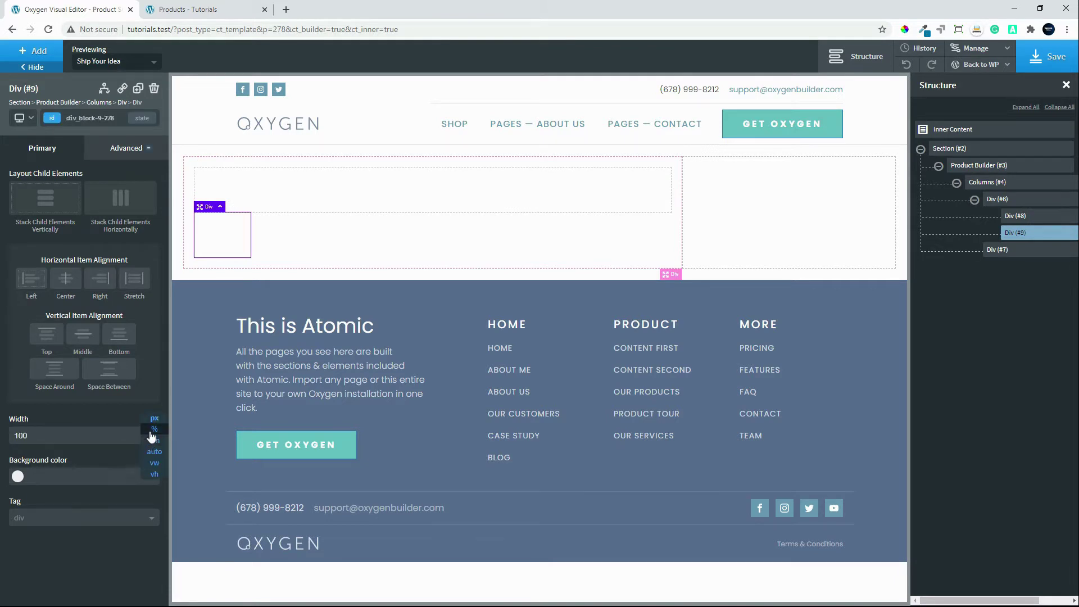
{"action": "left_click", "coordinate": [149, 428]}
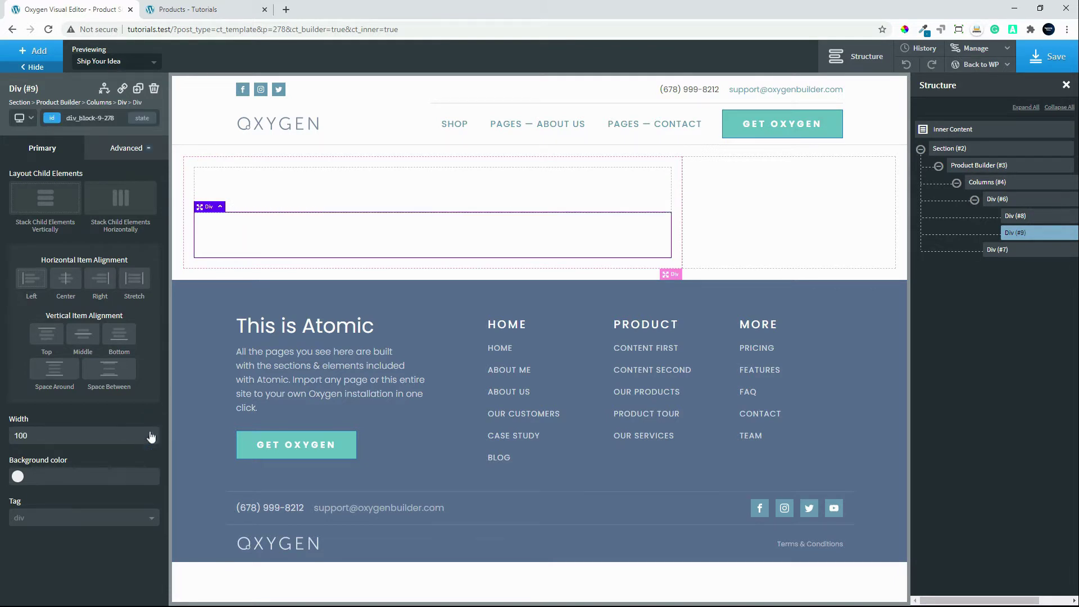
Stack the wide column's two nested divs horizontally and add Product Images to the first one.
{"action": "left_click", "coordinate": [1027, 201]}
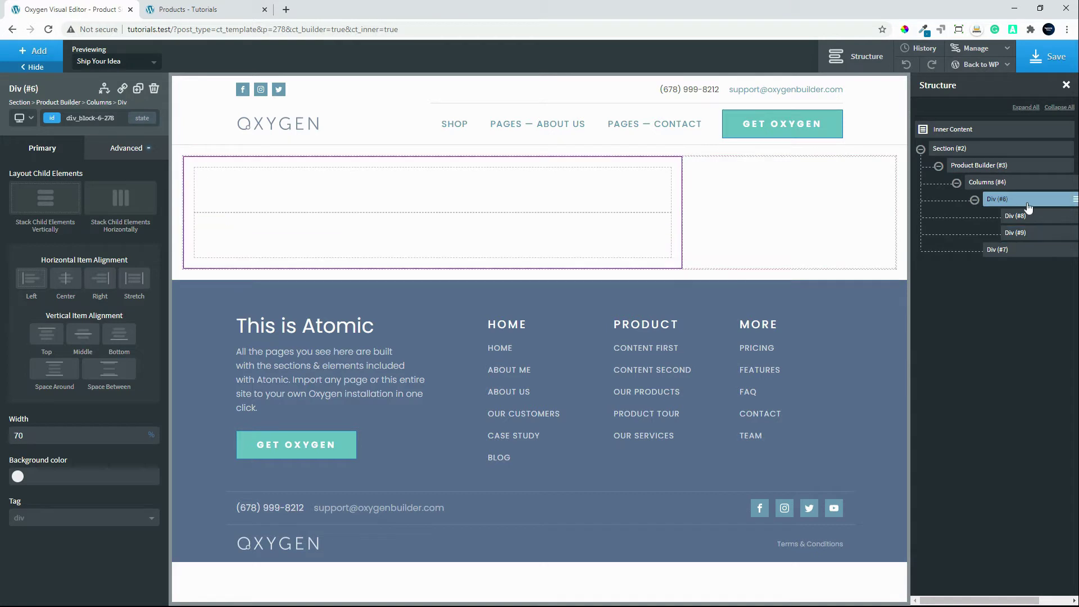
{"action": "left_click", "coordinate": [118, 209]}
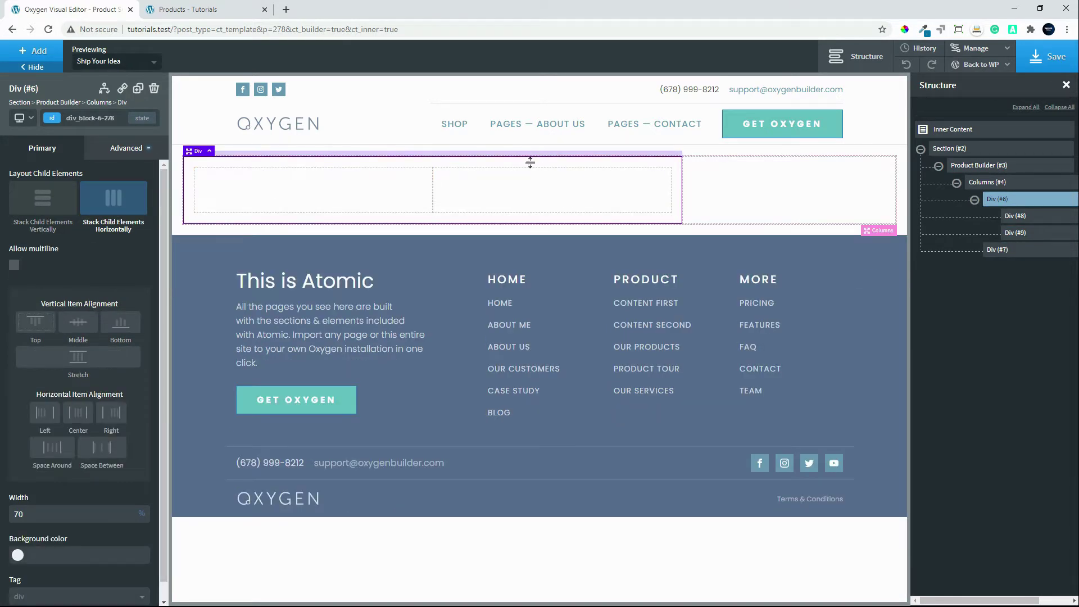
{"action": "left_click", "coordinate": [375, 193]}
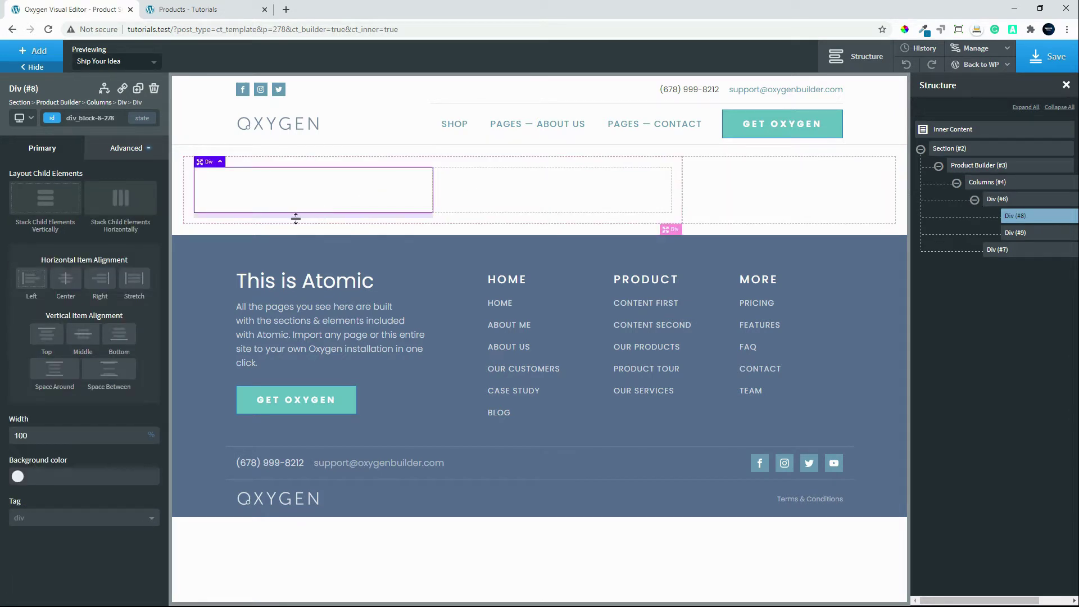
{"action": "left_click", "coordinate": [24, 53]}
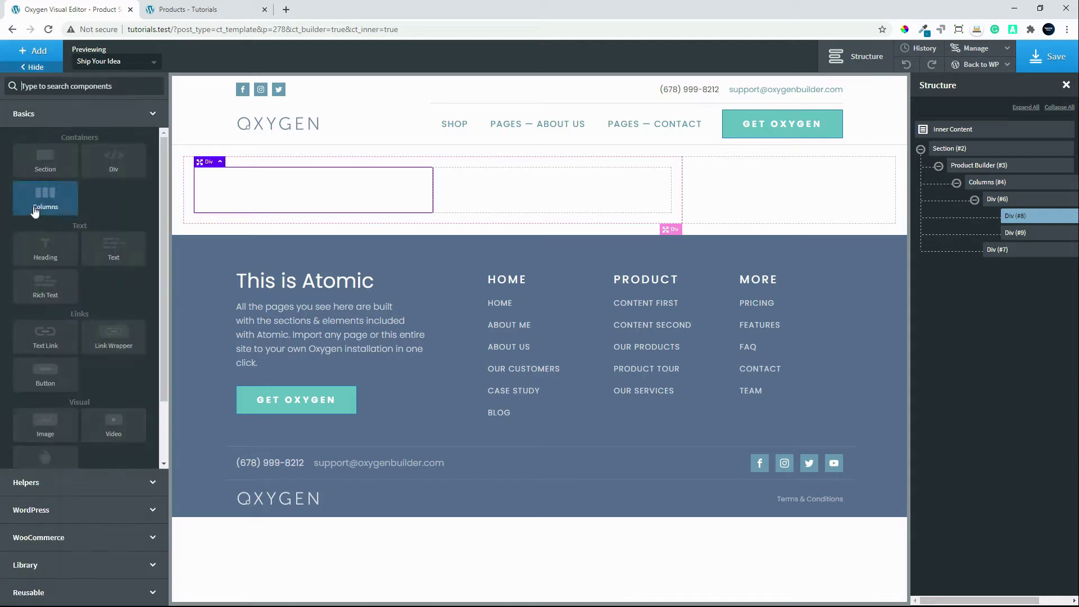
{"action": "left_click", "coordinate": [68, 537]}
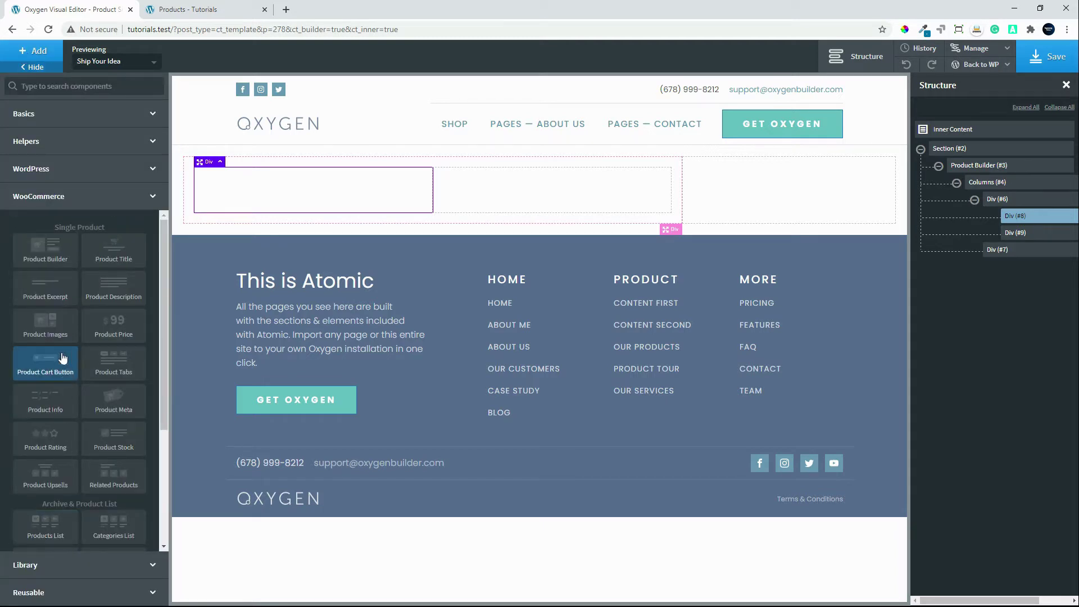
{"action": "left_click", "coordinate": [53, 329]}
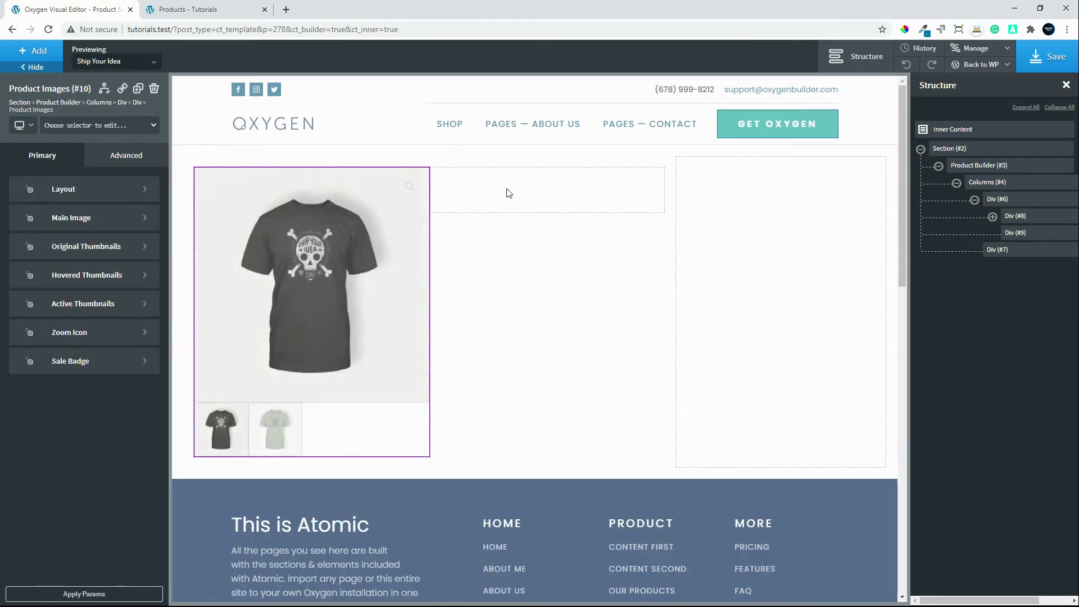
Add the Product Title, Product Price, Product Excerpt and Product Meta elements, in that order, to the second nested div.
{"action": "left_click", "coordinate": [509, 194]}
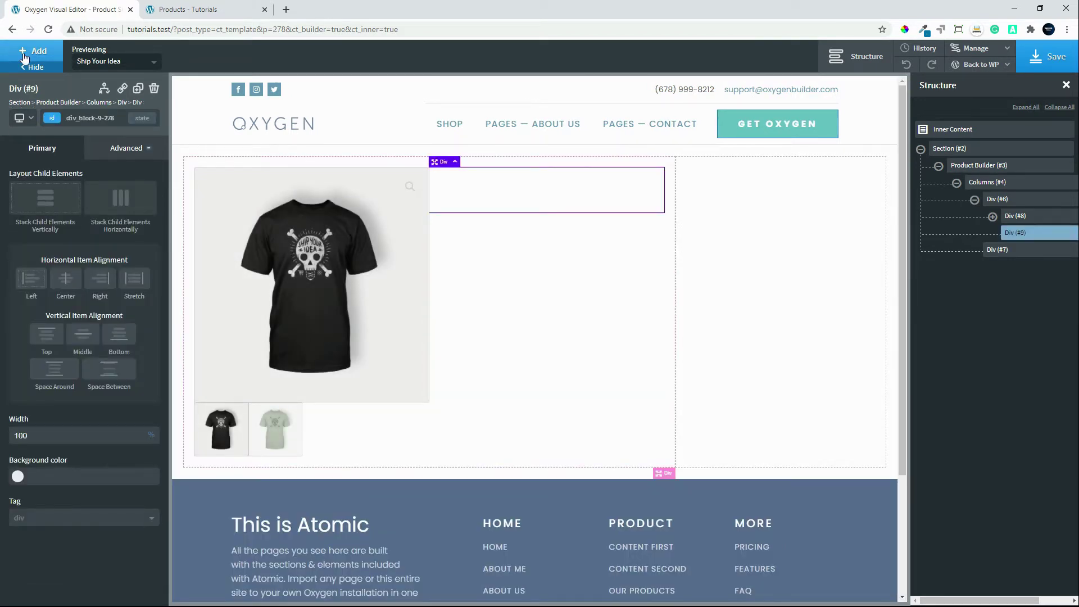
{"action": "left_click", "coordinate": [24, 58]}
{"action": "left_click", "coordinate": [121, 250]}
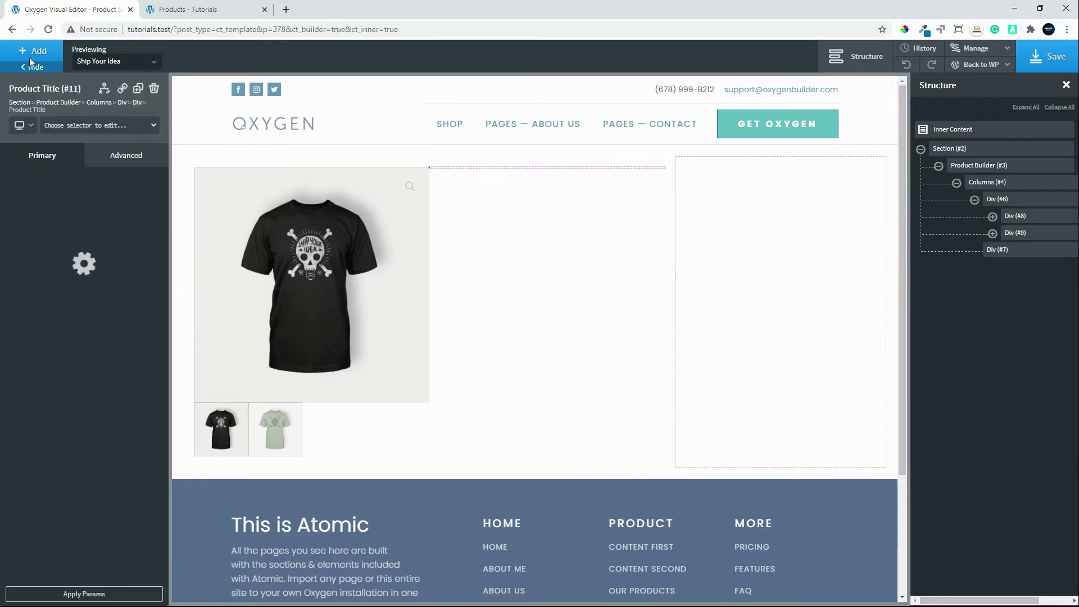
{"action": "left_click", "coordinate": [32, 52]}
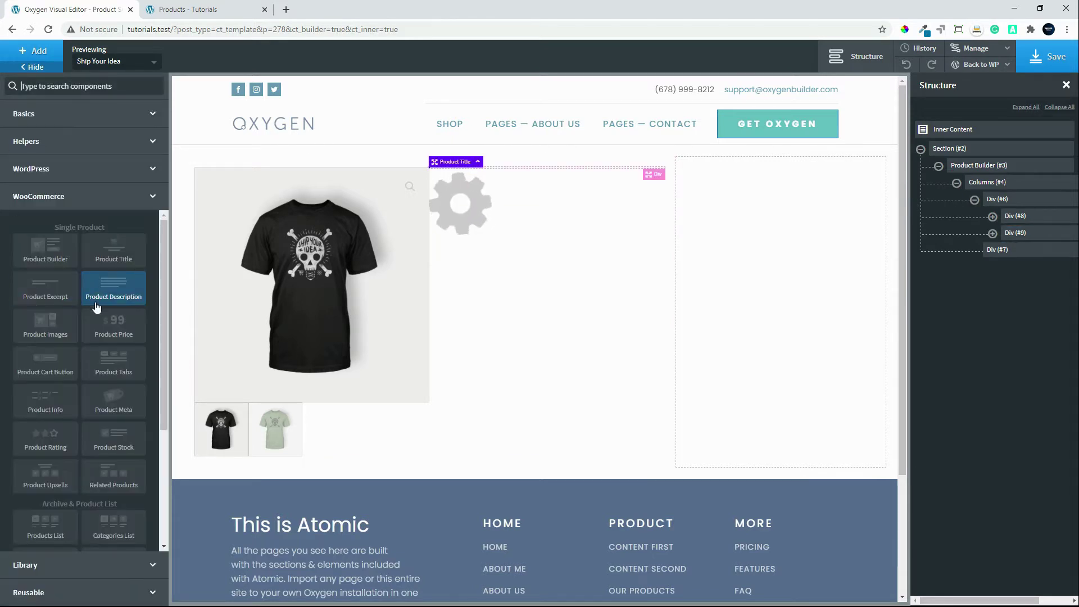
{"action": "left_click", "coordinate": [120, 324]}
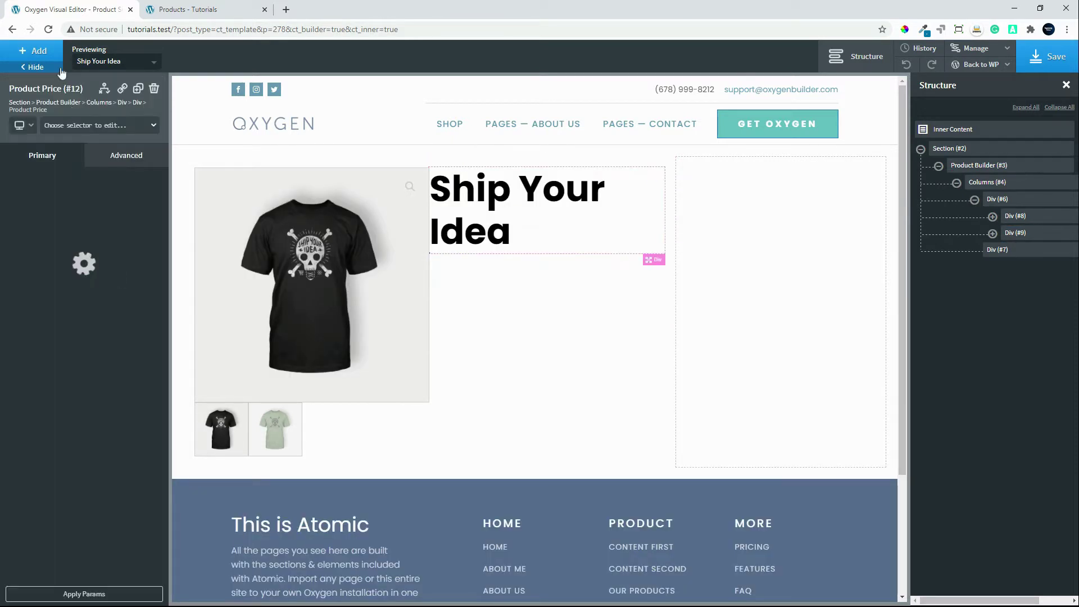
{"action": "left_click", "coordinate": [33, 51]}
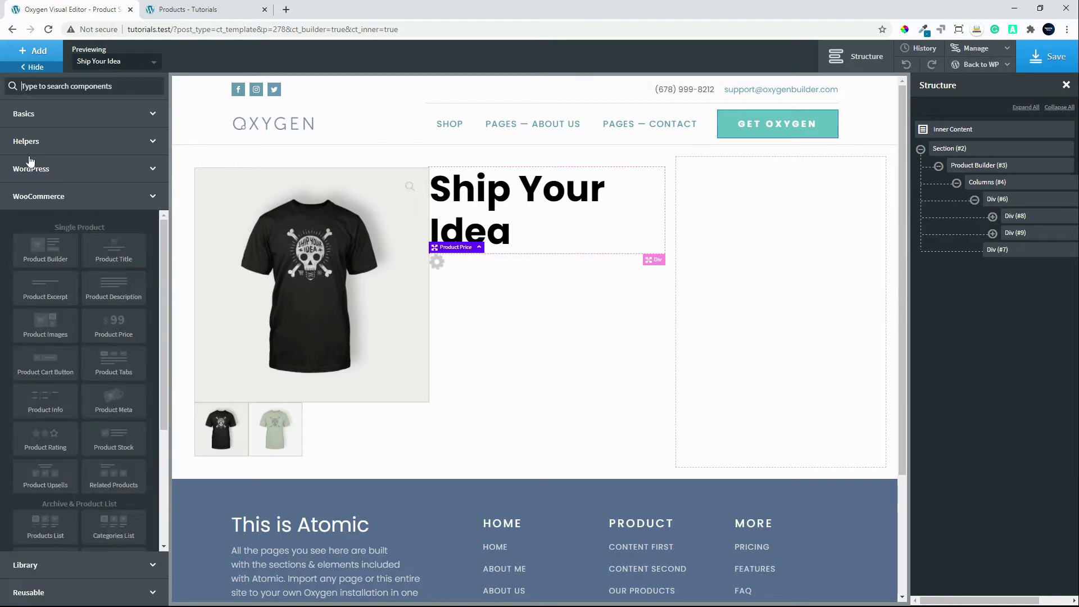
{"action": "left_click", "coordinate": [47, 288]}
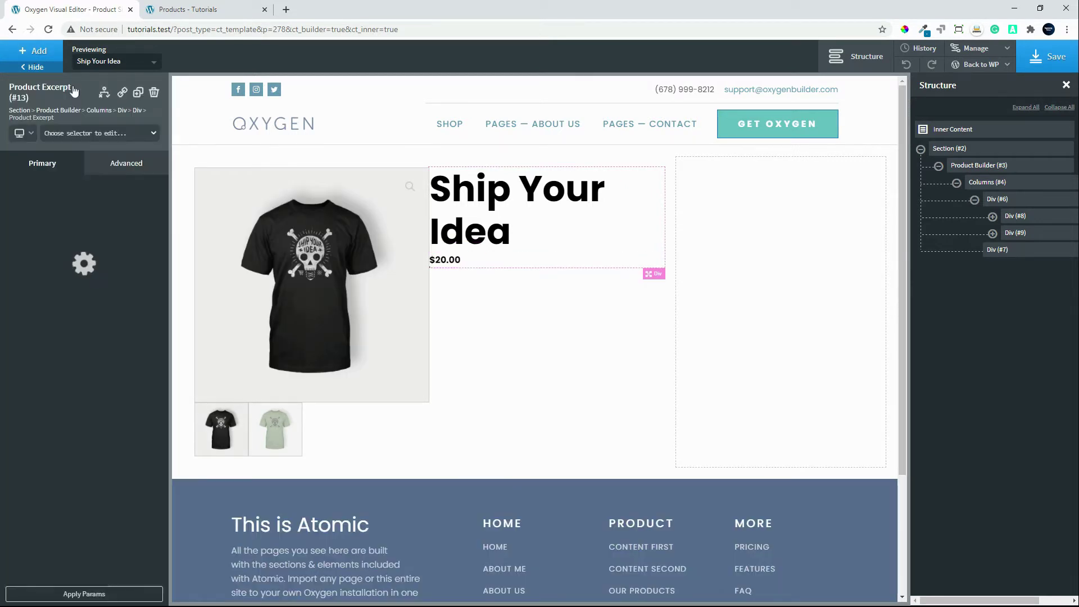
{"action": "left_click", "coordinate": [35, 53]}
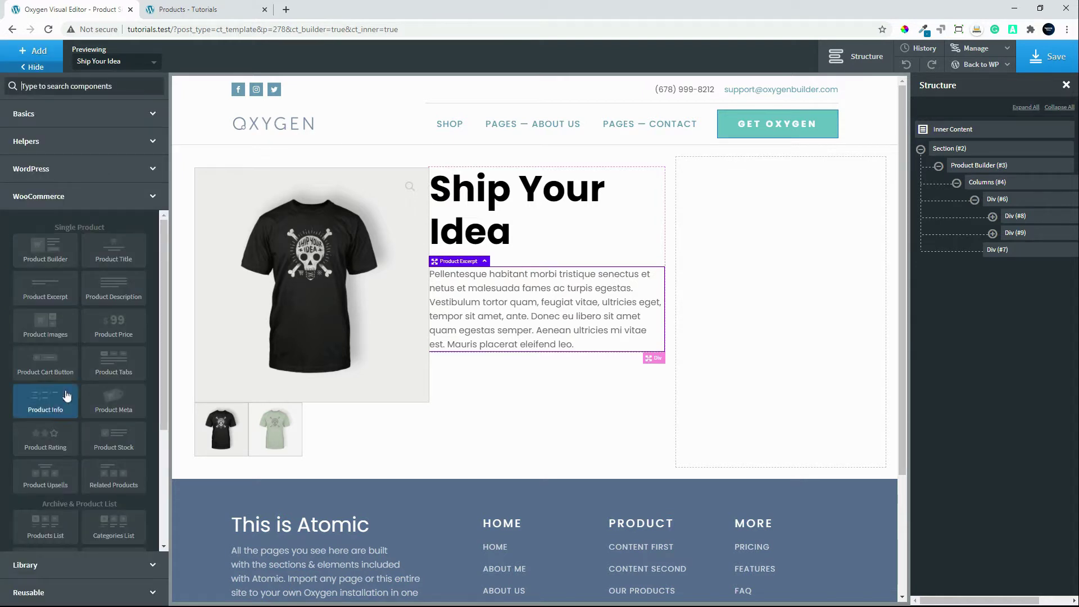
{"action": "left_click", "coordinate": [115, 400]}
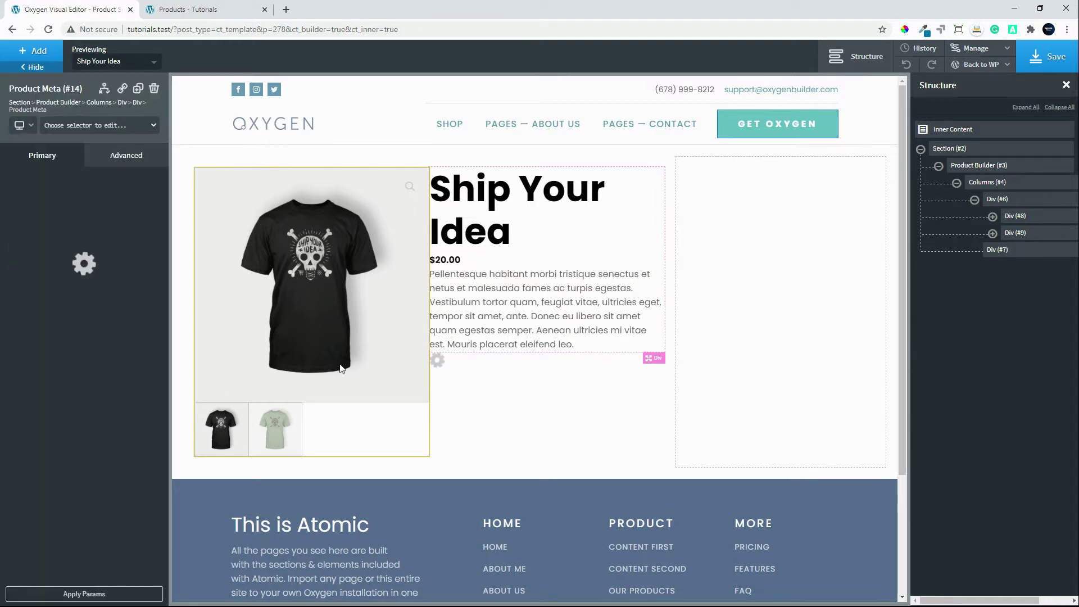
Add a div inside the empty 30% column and place a Product Cart Button in it.
{"action": "left_click", "coordinate": [775, 218]}
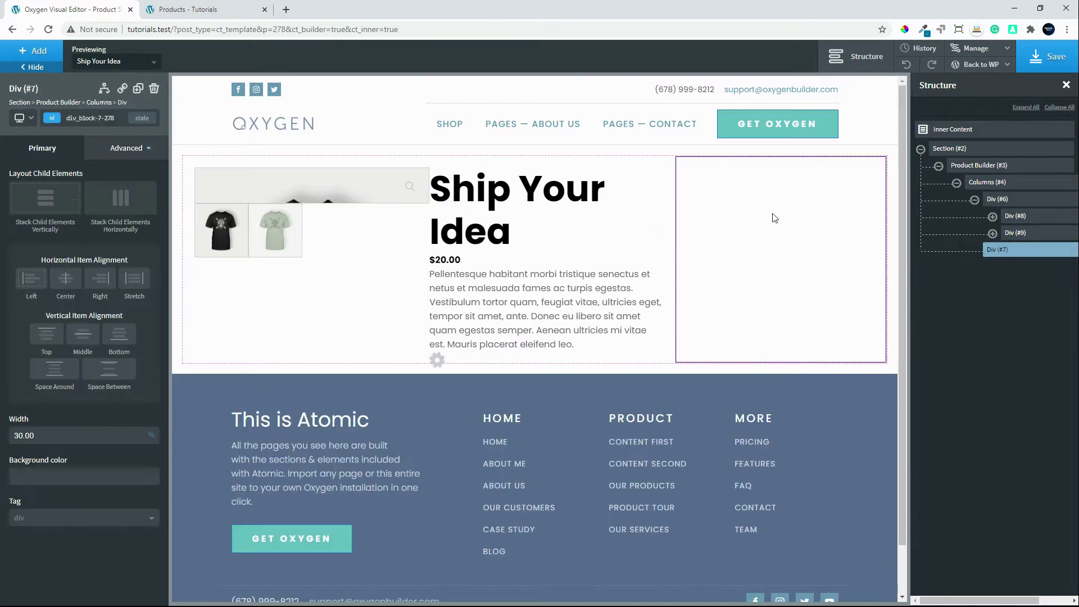
{"action": "left_click", "coordinate": [34, 51]}
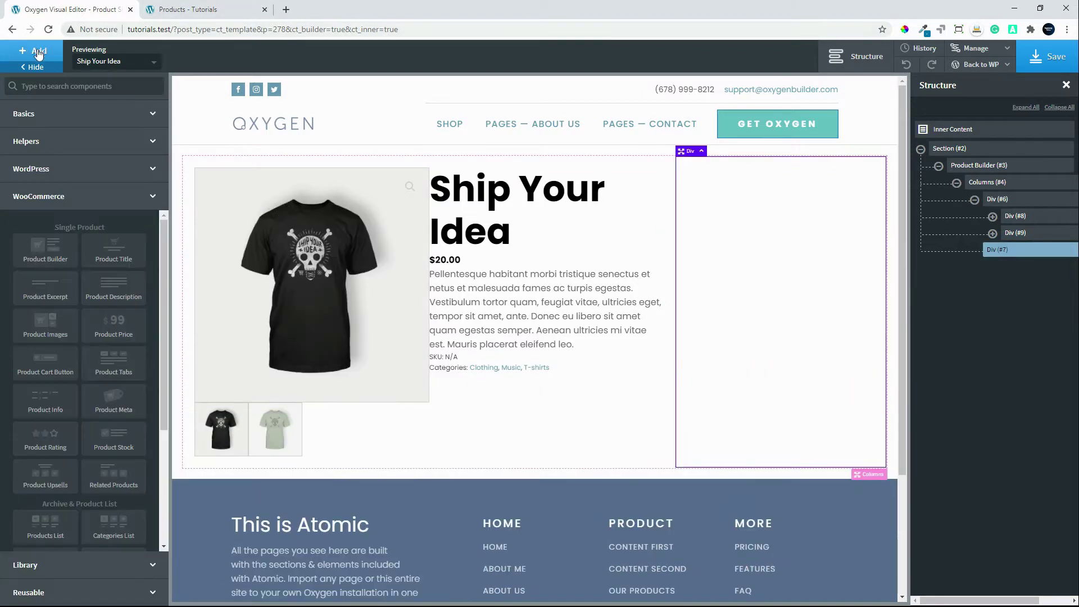
{"action": "left_click", "coordinate": [71, 116]}
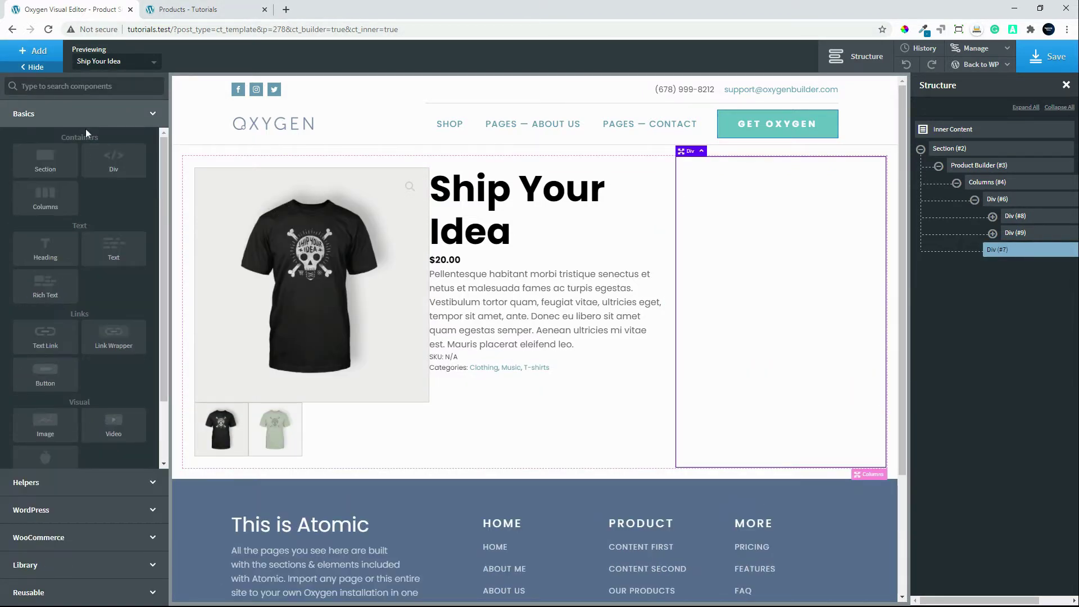
{"action": "left_click", "coordinate": [116, 169]}
{"action": "left_click", "coordinate": [23, 52]}
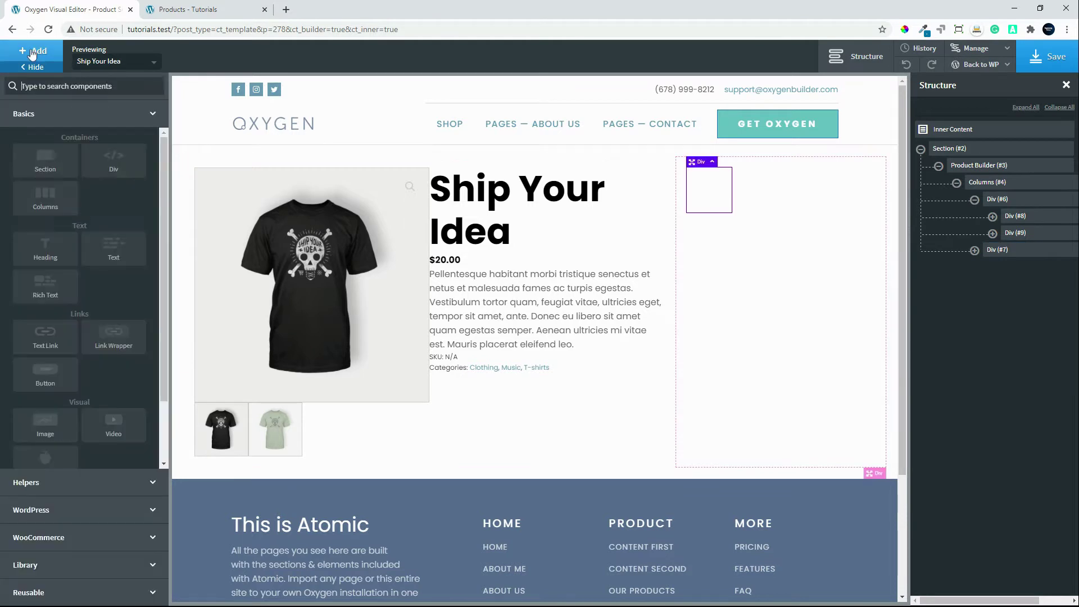
{"action": "left_click", "coordinate": [62, 538]}
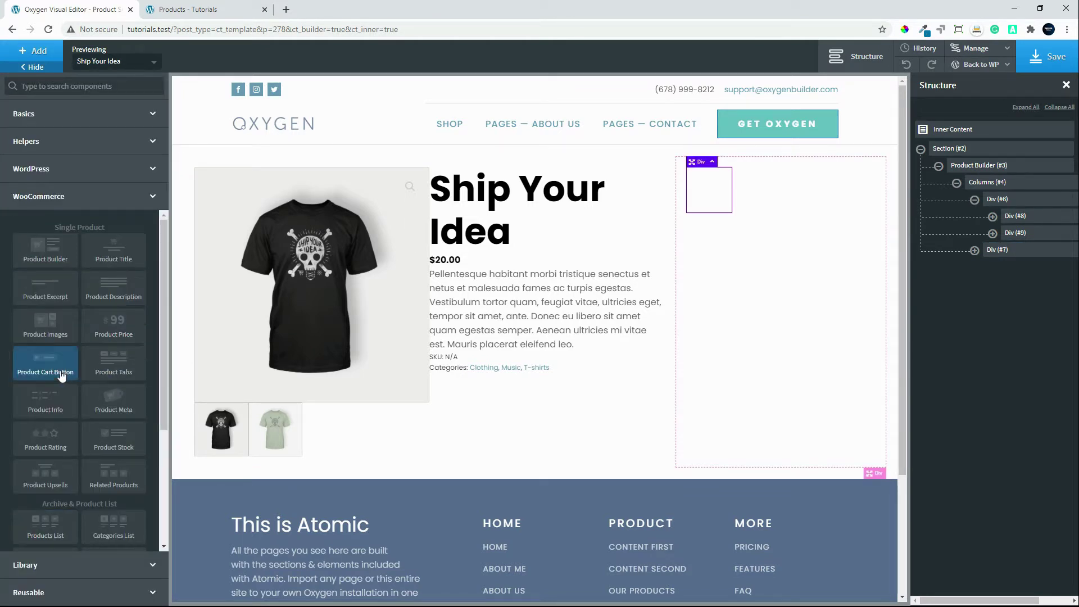
{"action": "left_click", "coordinate": [38, 369]}
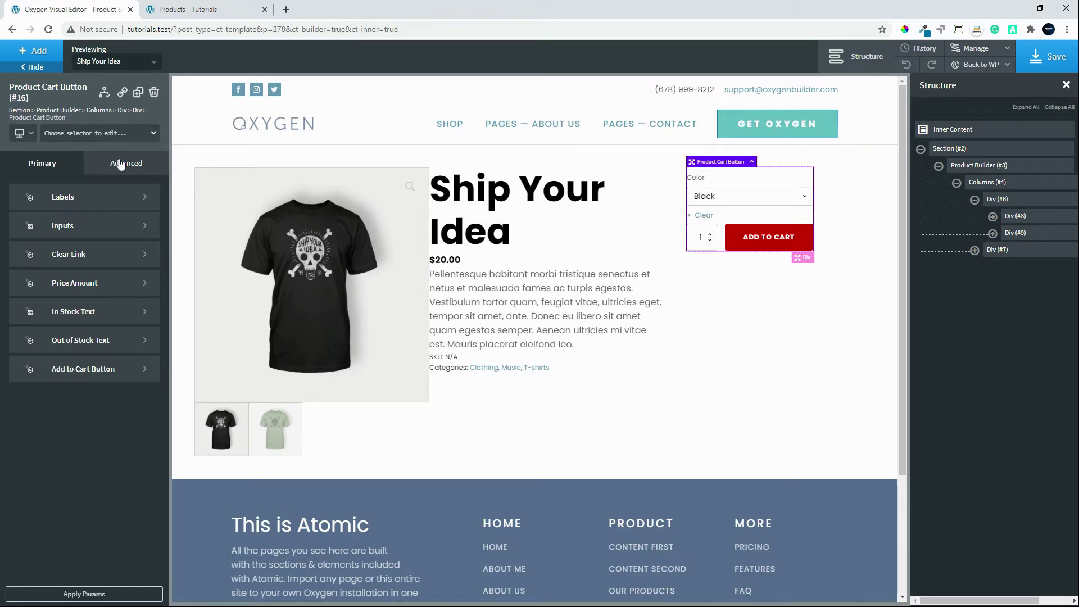
Set the product title's font weight to 500 and its font size to 50 px.
{"action": "left_click", "coordinate": [492, 195]}
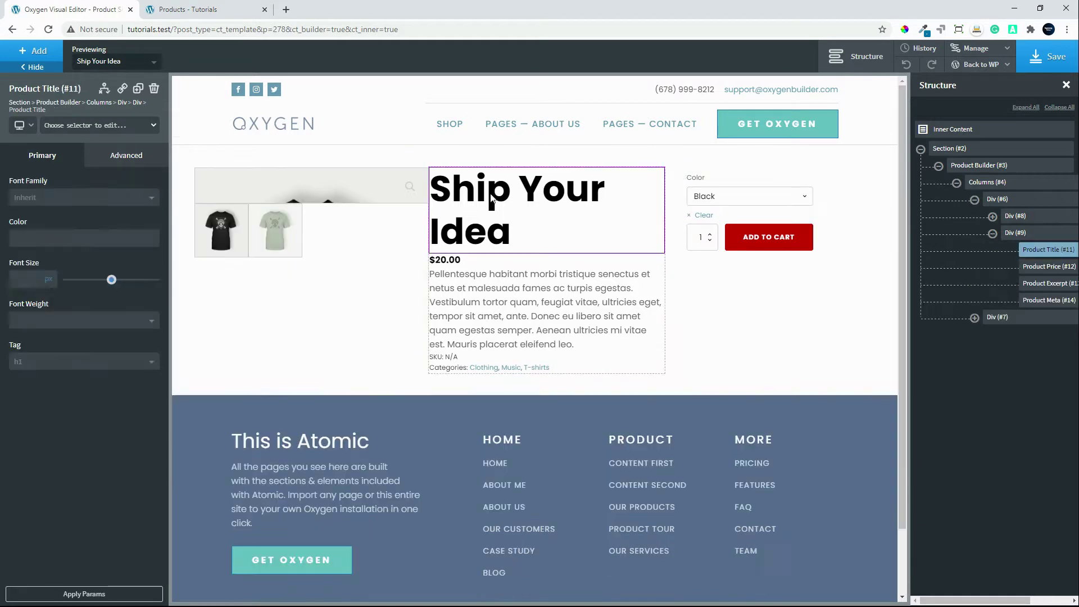
{"action": "left_click", "coordinate": [50, 323]}
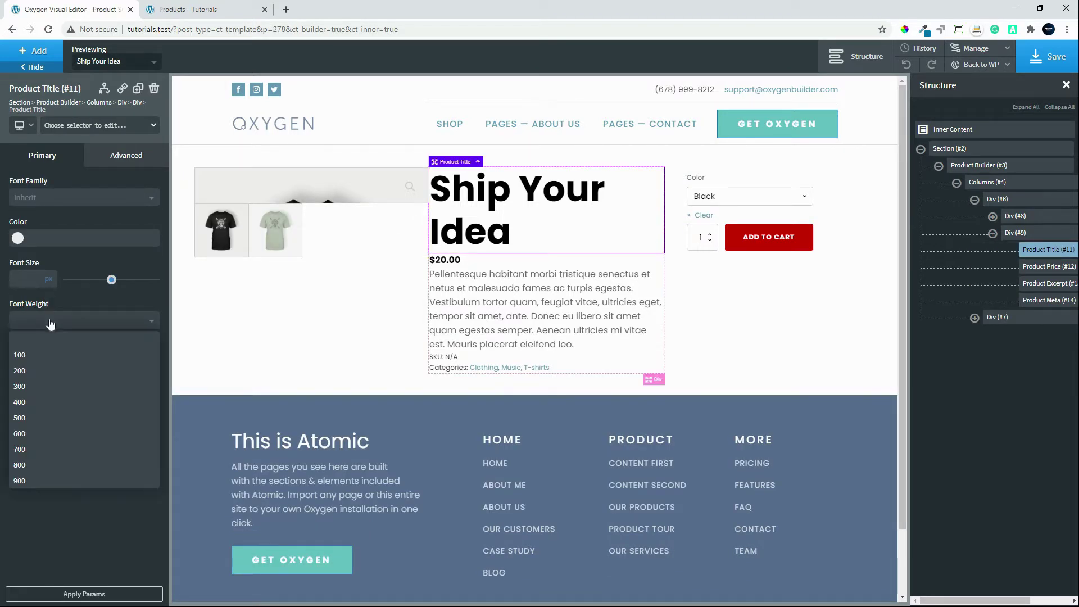
{"action": "left_click", "coordinate": [78, 412]}
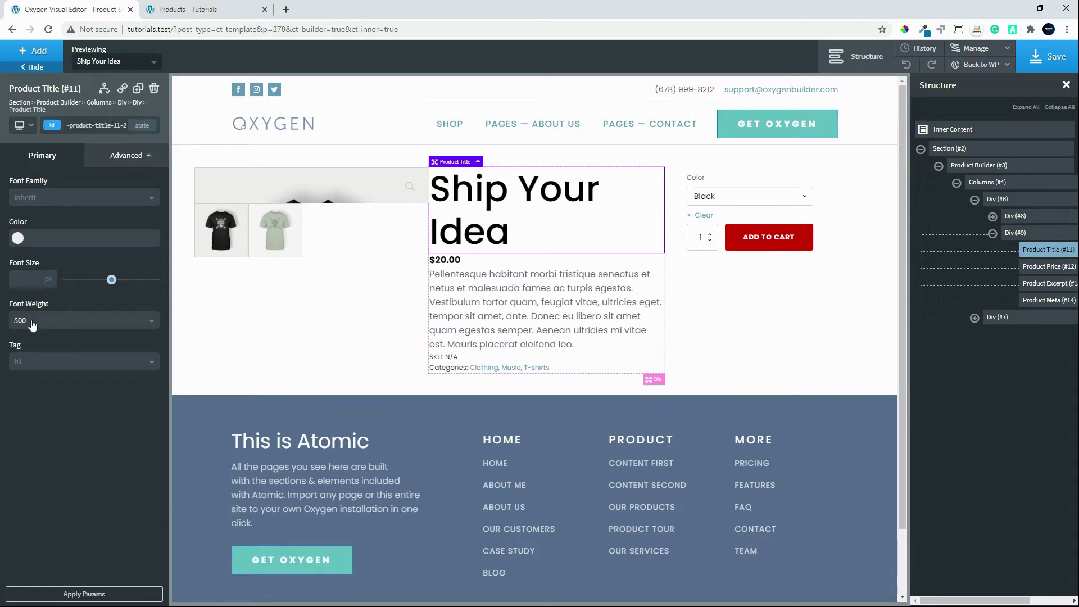
{"action": "left_click", "coordinate": [28, 280]}
{"action": "type", "text": "50"}
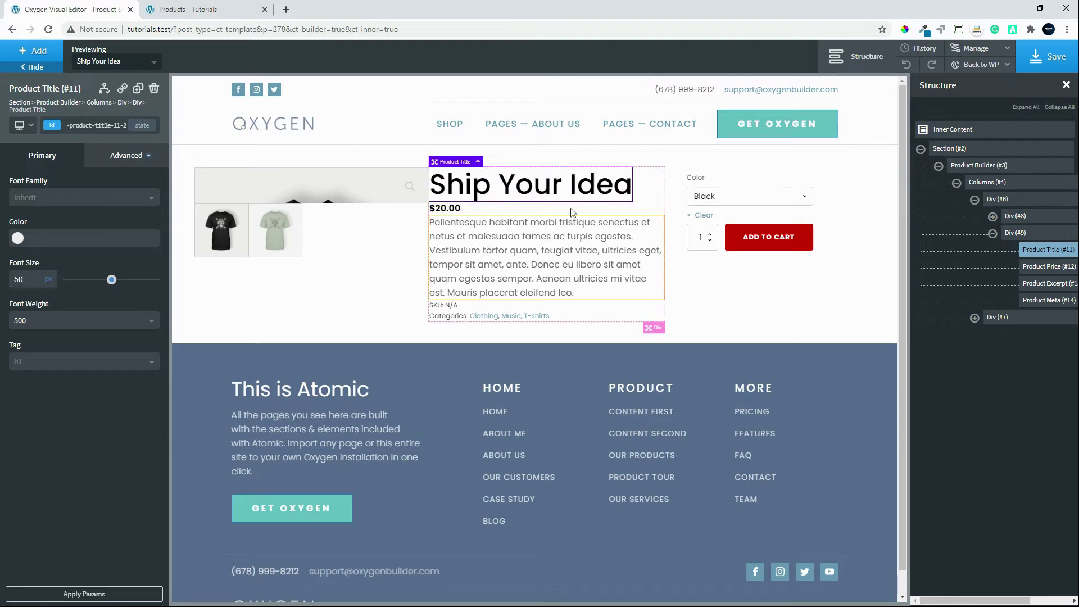
Center the items of the product details div horizontally and left-align the product excerpt's text.
{"action": "left_click", "coordinate": [595, 206]}
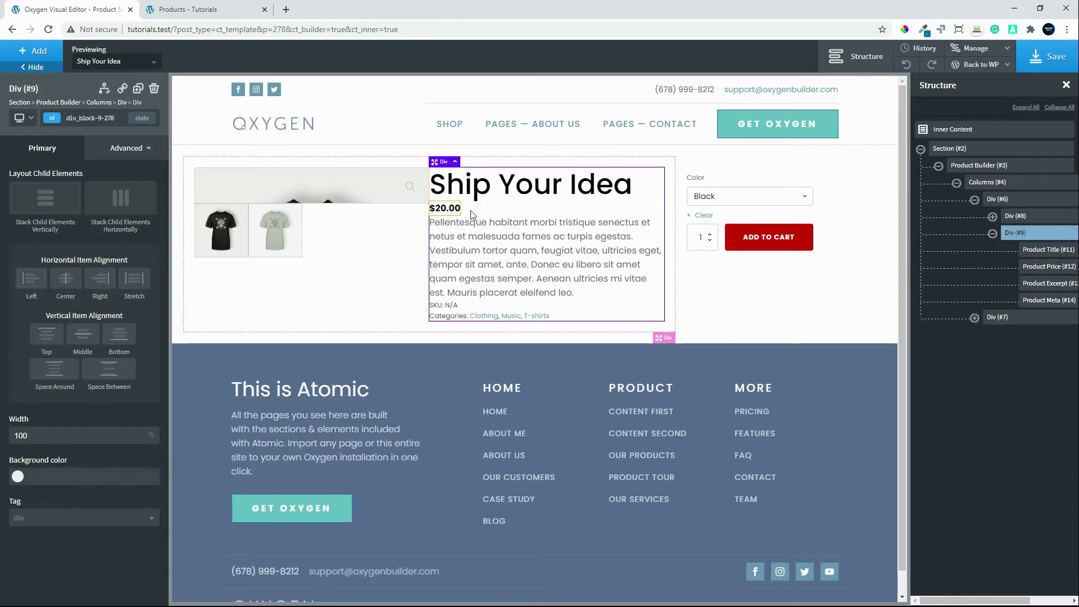
{"action": "left_click", "coordinate": [64, 280]}
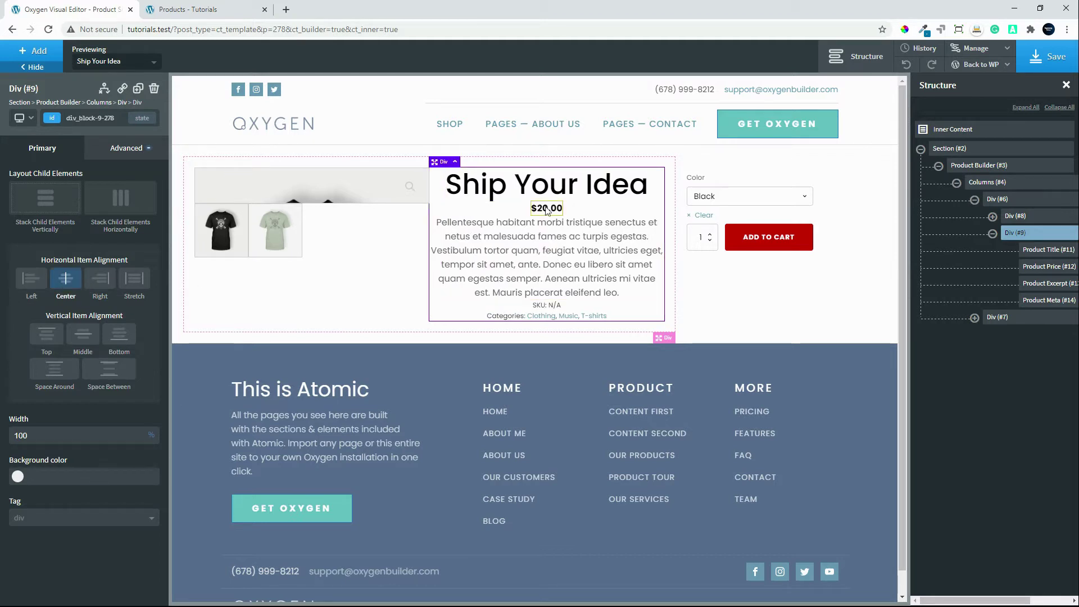
{"action": "left_click", "coordinate": [540, 241]}
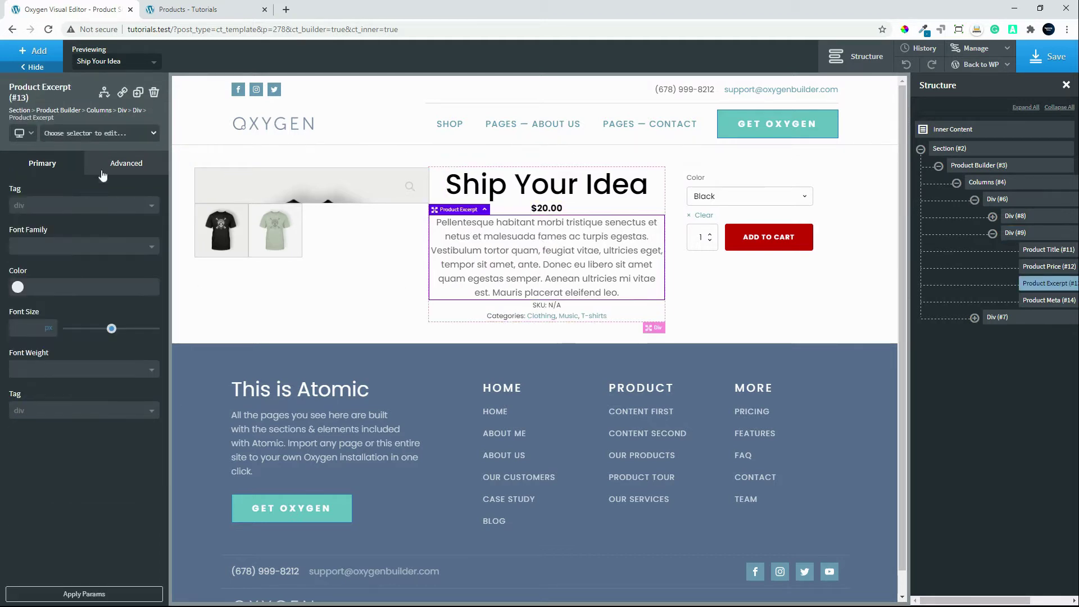
{"action": "left_click", "coordinate": [126, 164]}
{"action": "left_click", "coordinate": [104, 282]}
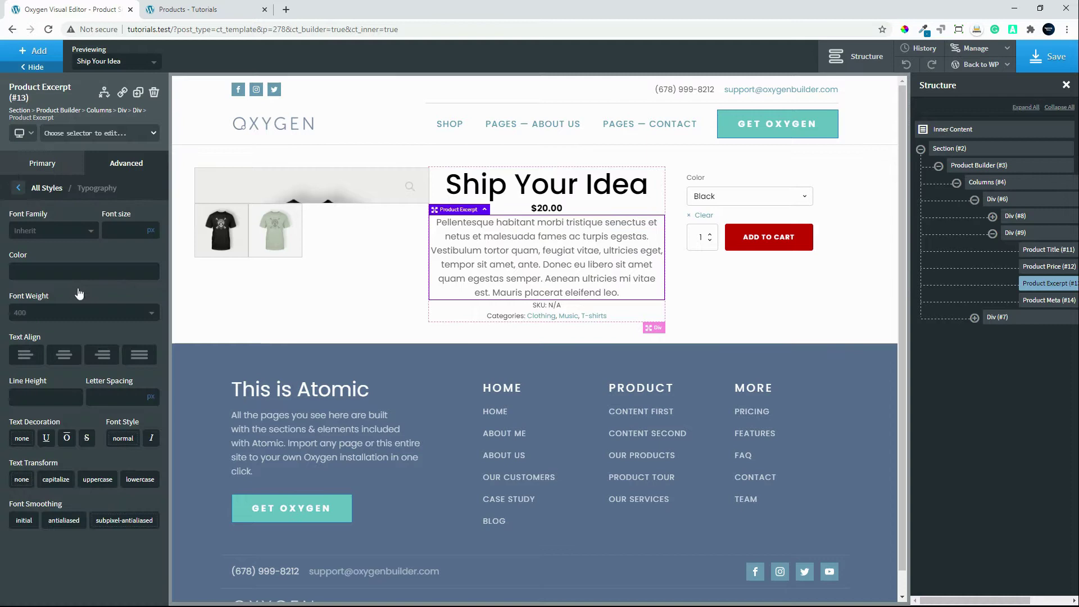
{"action": "left_click", "coordinate": [26, 355]}
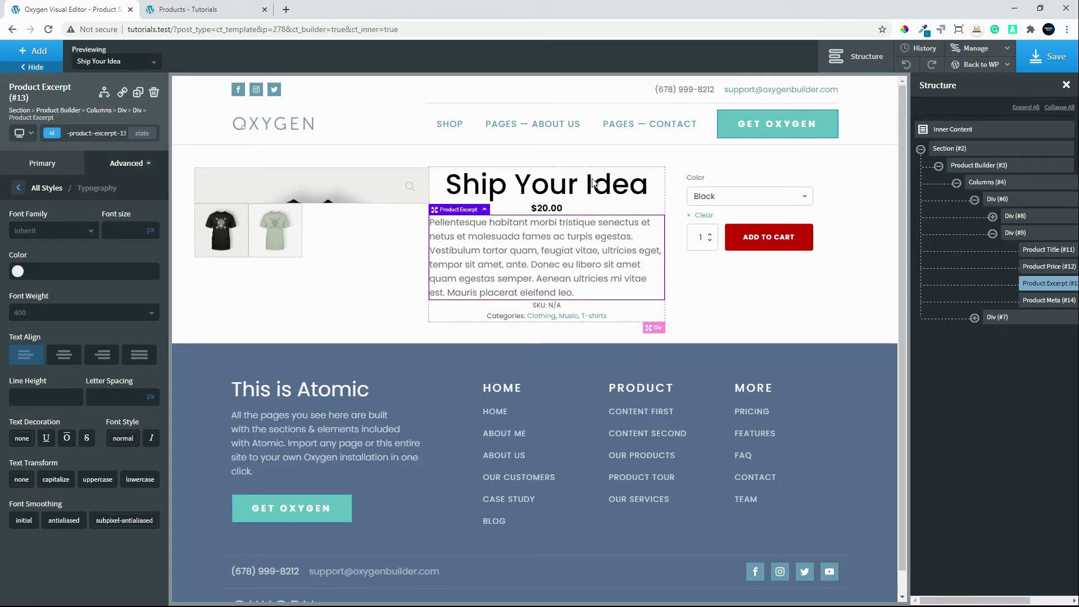
Set the product title's bottom margin to 20 px.
{"action": "left_click", "coordinate": [560, 197]}
{"action": "left_click", "coordinate": [116, 156]}
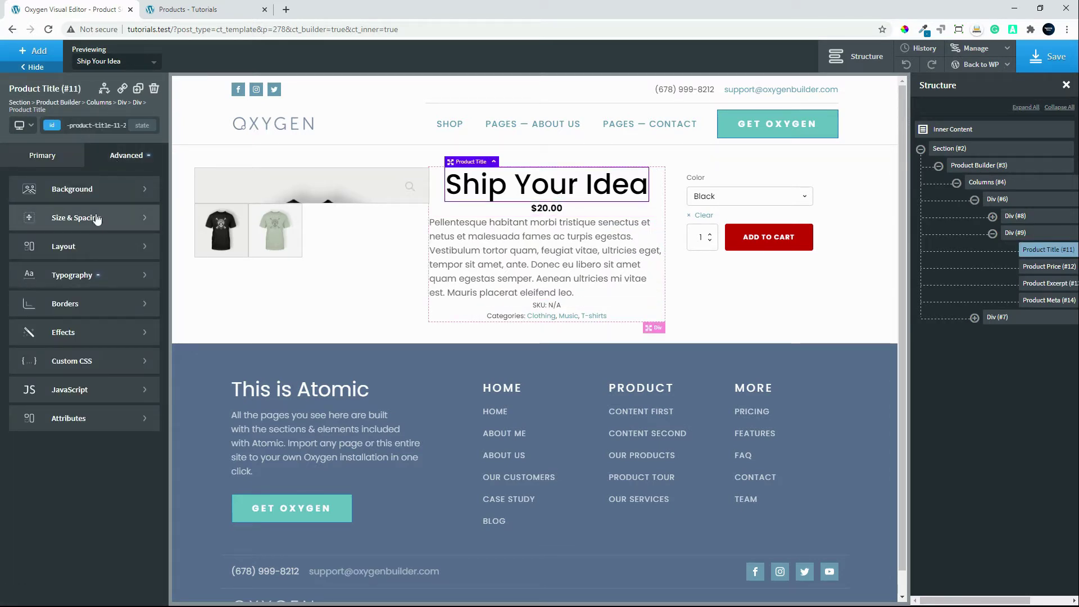
{"action": "left_click", "coordinate": [98, 220]}
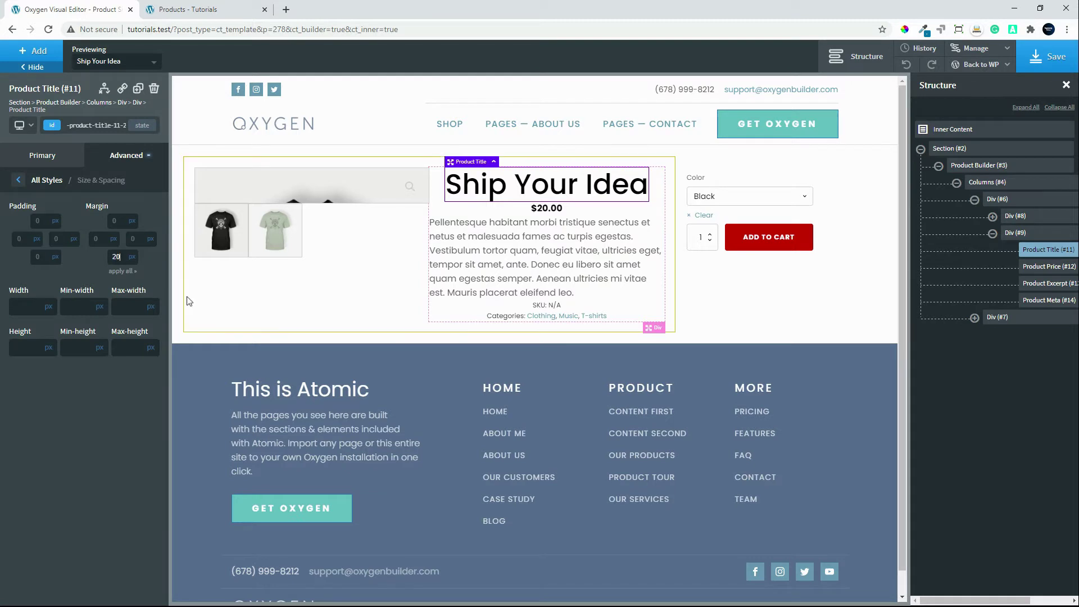
Set the product price's text color to red, #ff0000.
{"action": "left_click", "coordinate": [550, 222]}
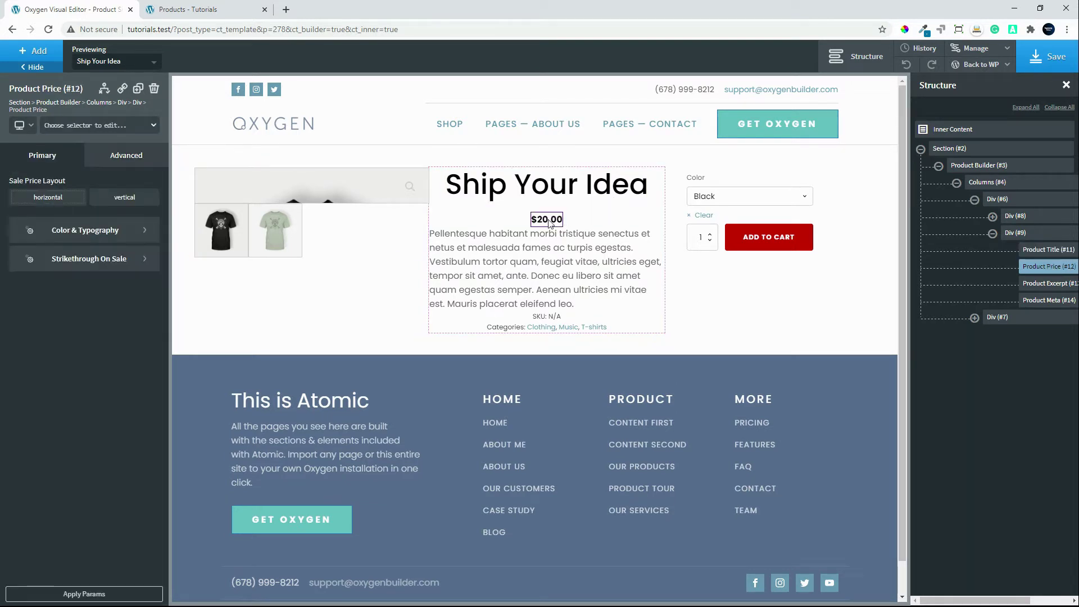
{"action": "left_click", "coordinate": [39, 231]}
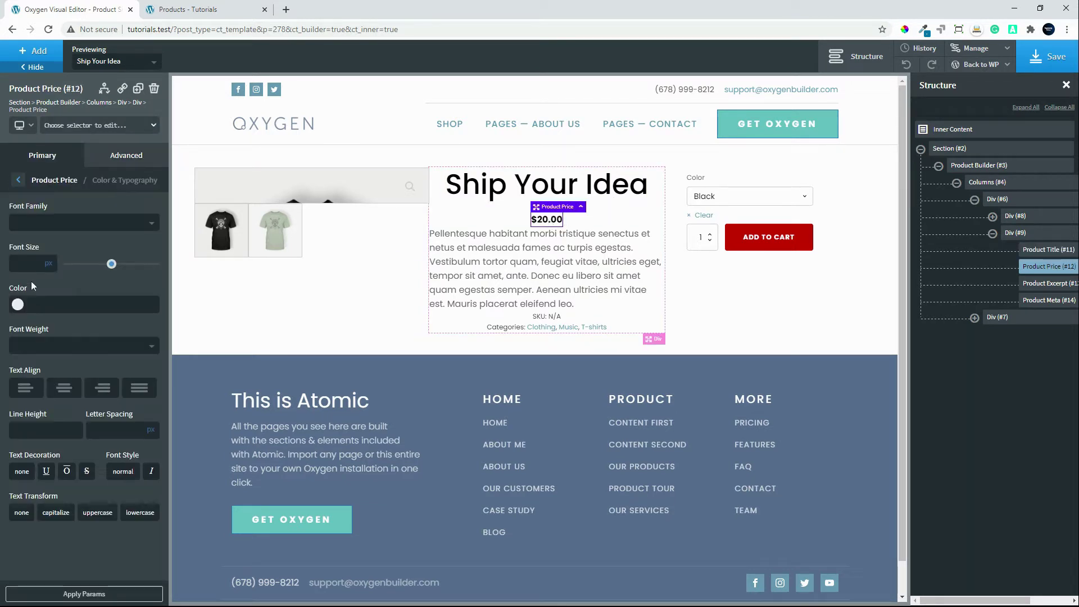
{"action": "left_click", "coordinate": [17, 304]}
{"action": "left_click", "coordinate": [87, 323]}
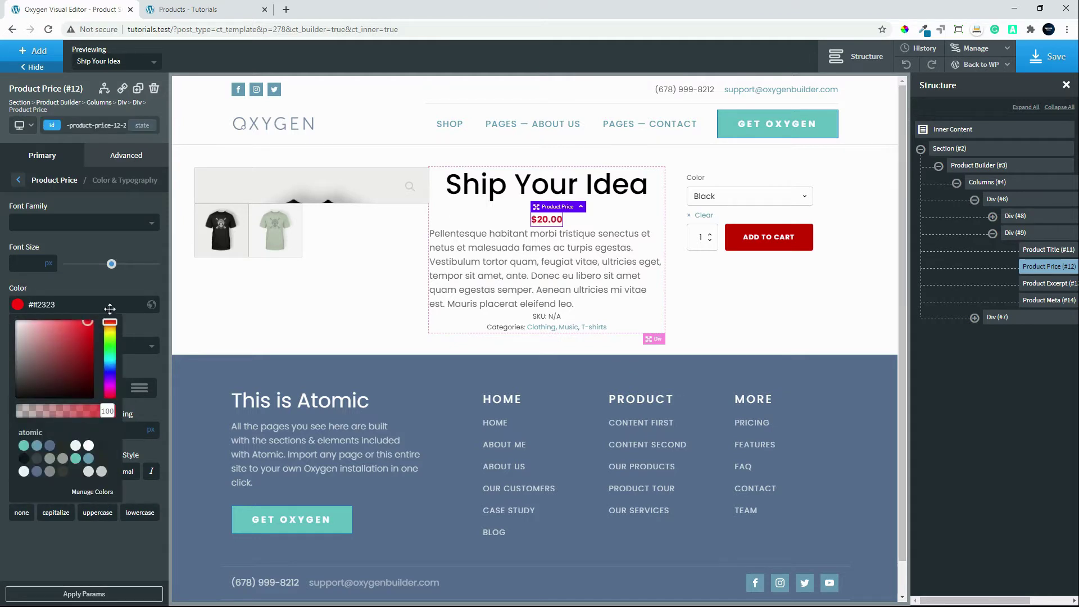
{"action": "left_click_drag", "start_coordinate": [110, 308], "coordinate": [101, 315]}
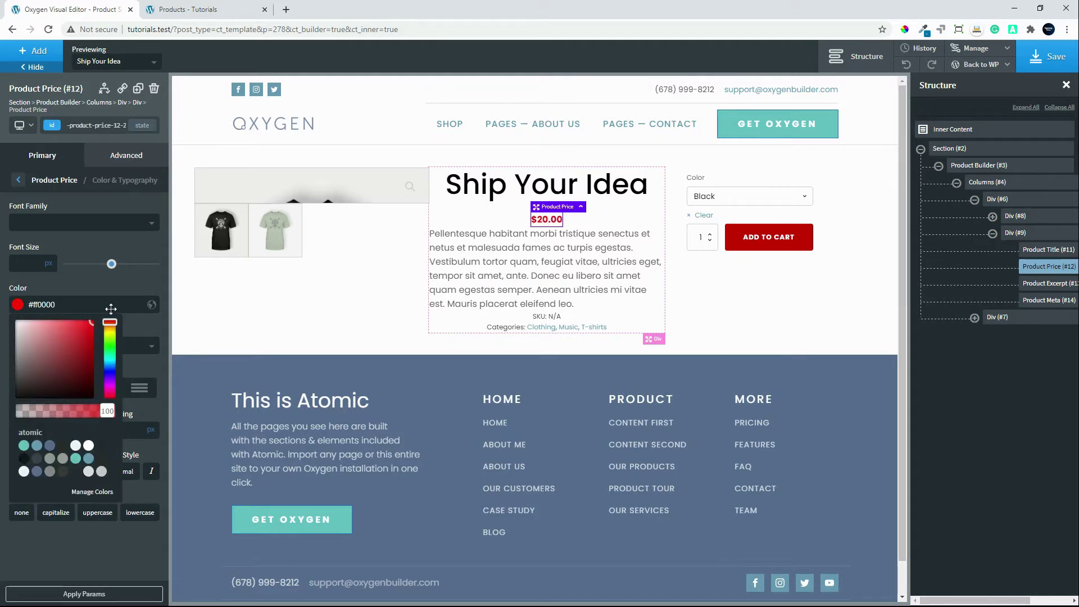
Set the product price's font weight to 500 and its font size to 30 px.
{"action": "left_click", "coordinate": [81, 287]}
{"action": "left_click", "coordinate": [51, 345]}
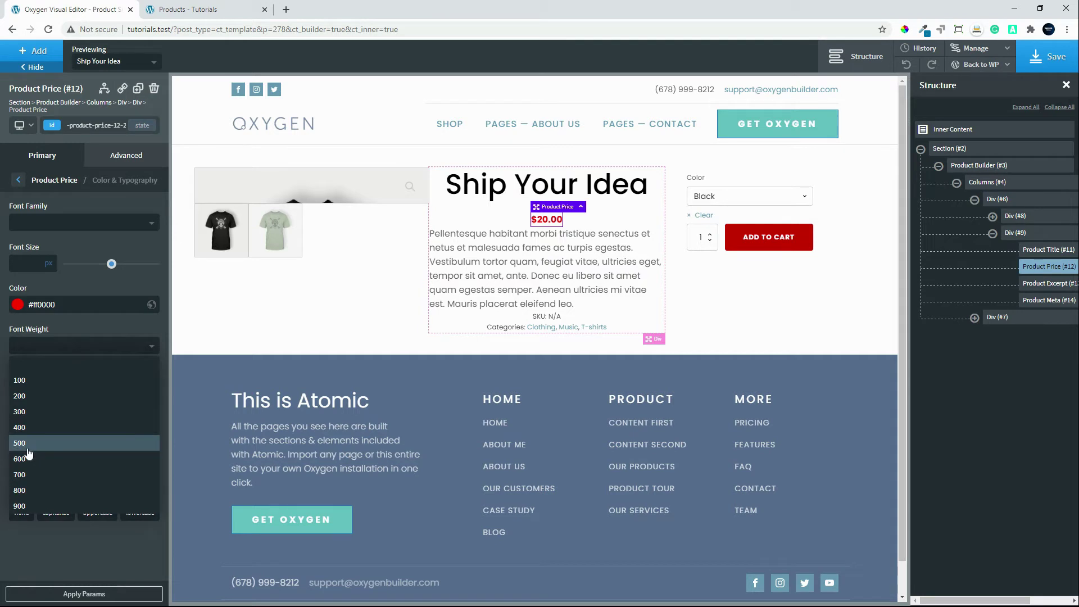
{"action": "left_click", "coordinate": [30, 444]}
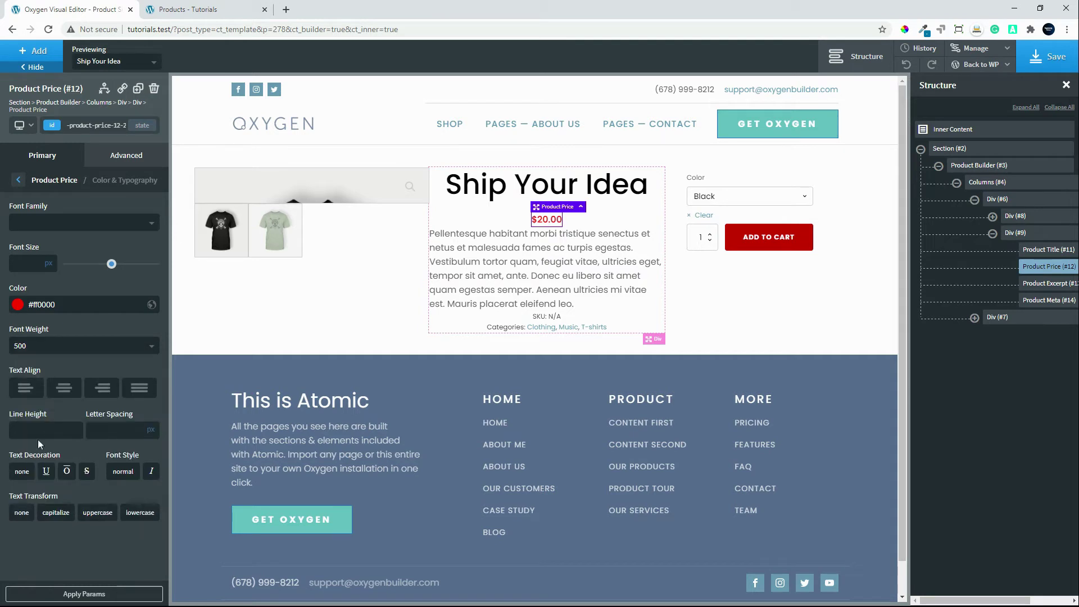
{"action": "left_click", "coordinate": [21, 266]}
{"action": "type", "text": "30"}
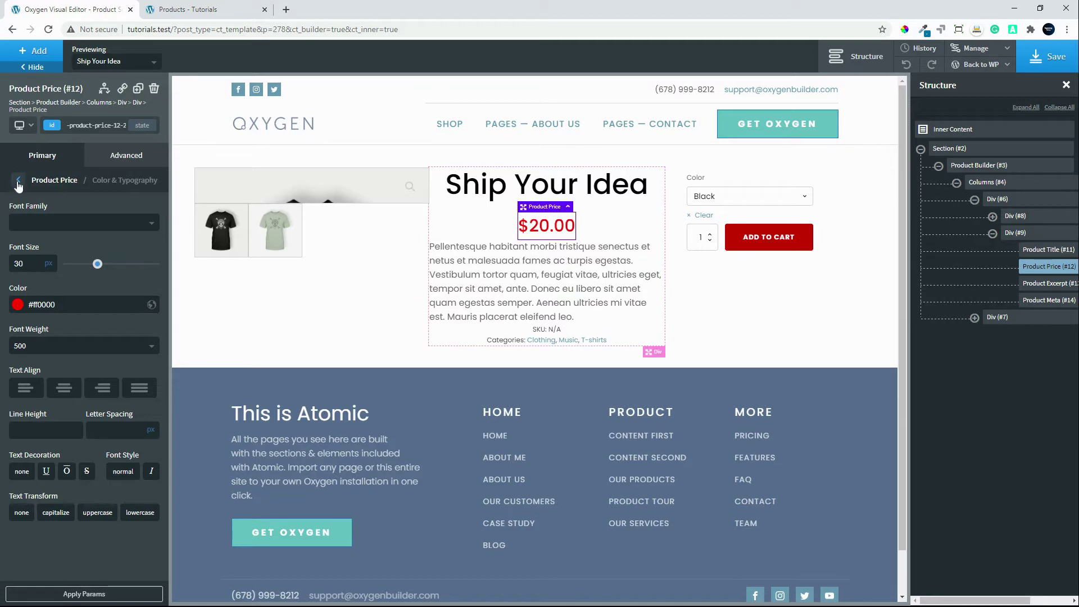
Set the product price's bottom margin to 20 px.
{"action": "left_click", "coordinate": [115, 163]}
{"action": "left_click", "coordinate": [116, 207]}
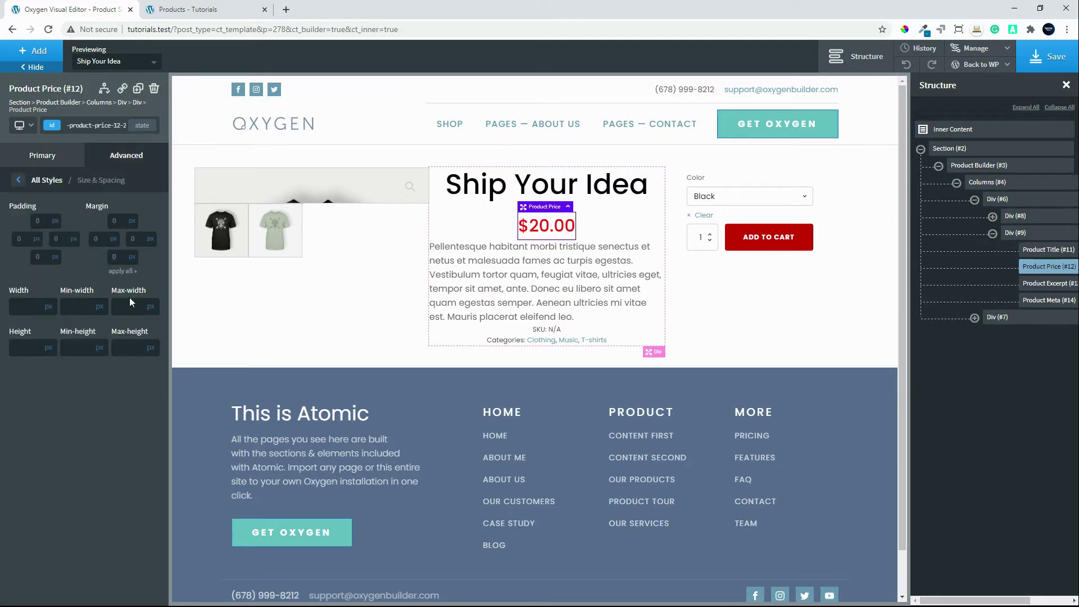
{"action": "type", "text": "20"}
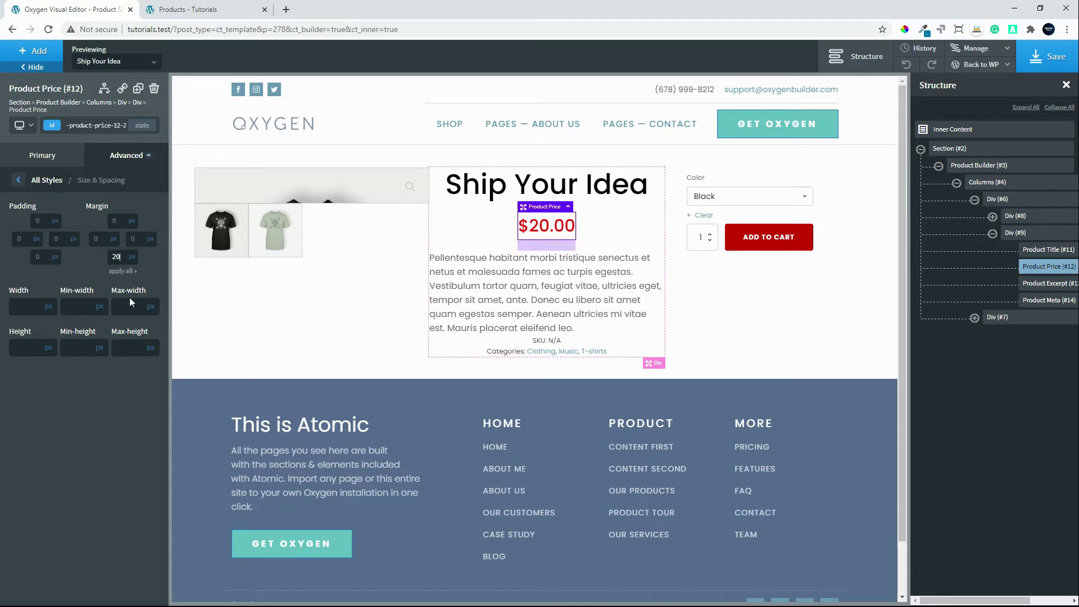
Give the product excerpt 15 px of left and right padding and a 20 px bottom margin.
{"action": "left_click", "coordinate": [554, 296]}
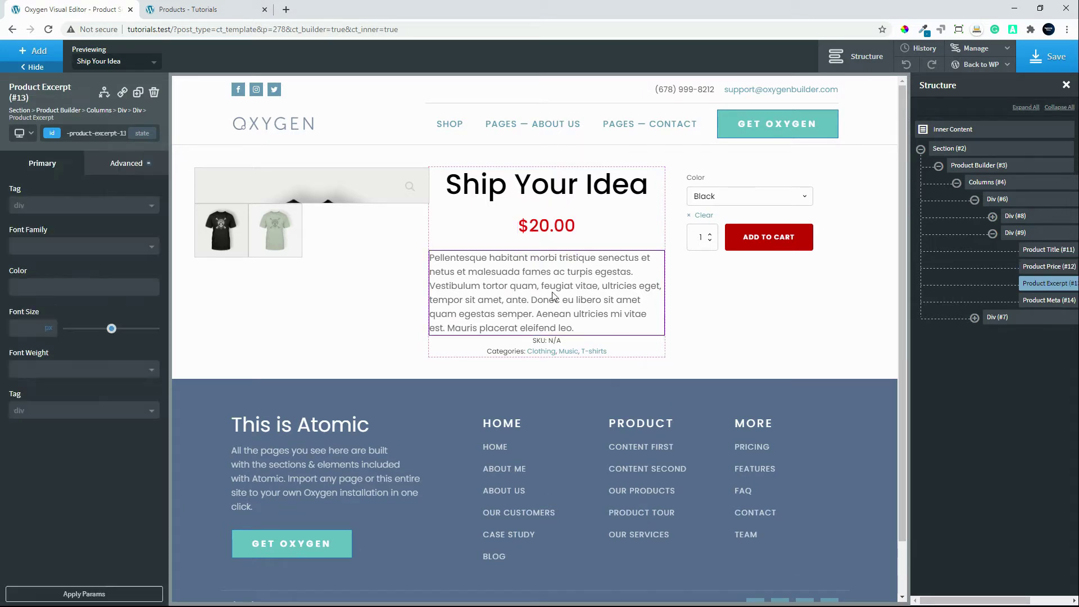
{"action": "left_click", "coordinate": [112, 164]}
{"action": "left_click", "coordinate": [57, 167]}
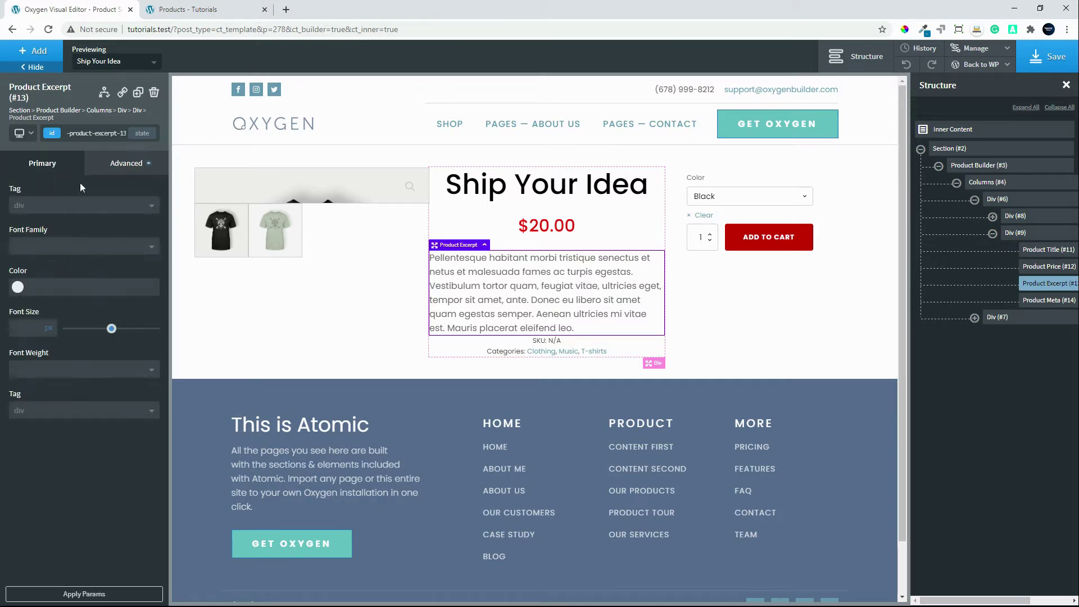
{"action": "left_click", "coordinate": [123, 168]}
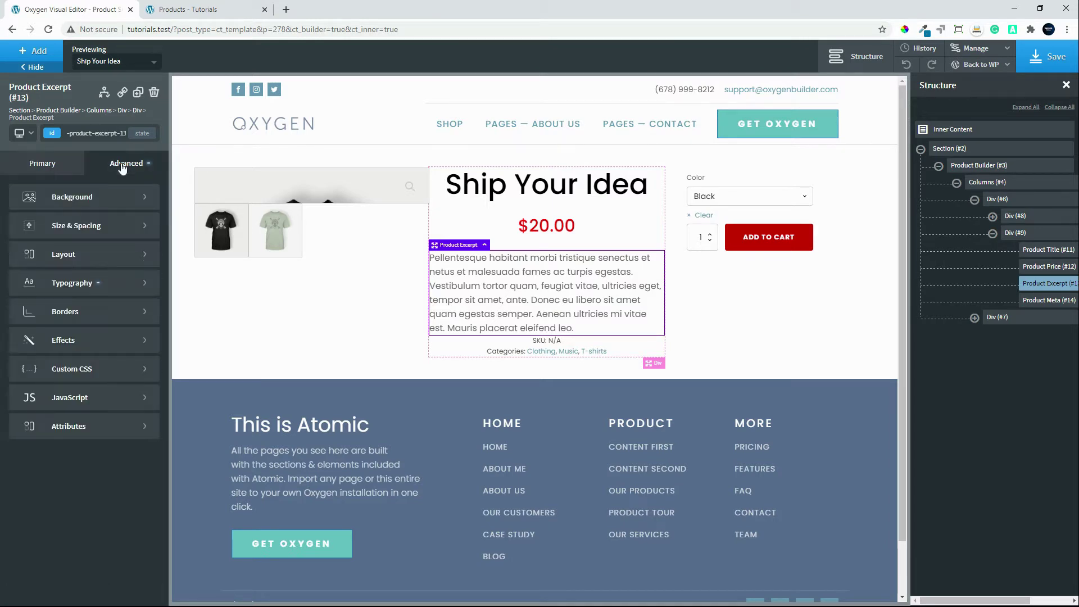
{"action": "left_click", "coordinate": [82, 228]}
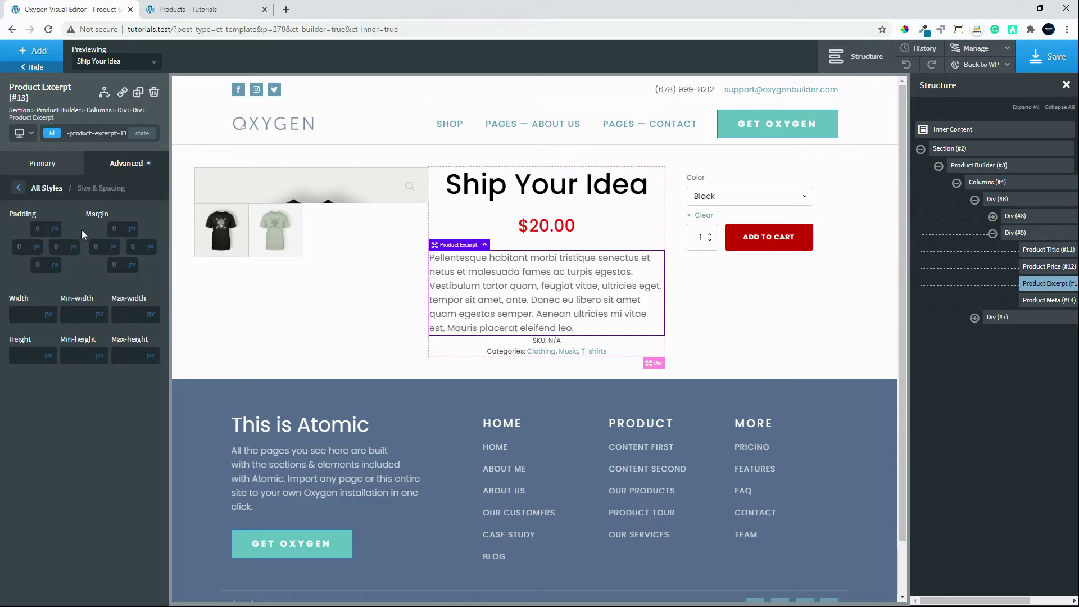
{"action": "left_click", "coordinate": [37, 229]}
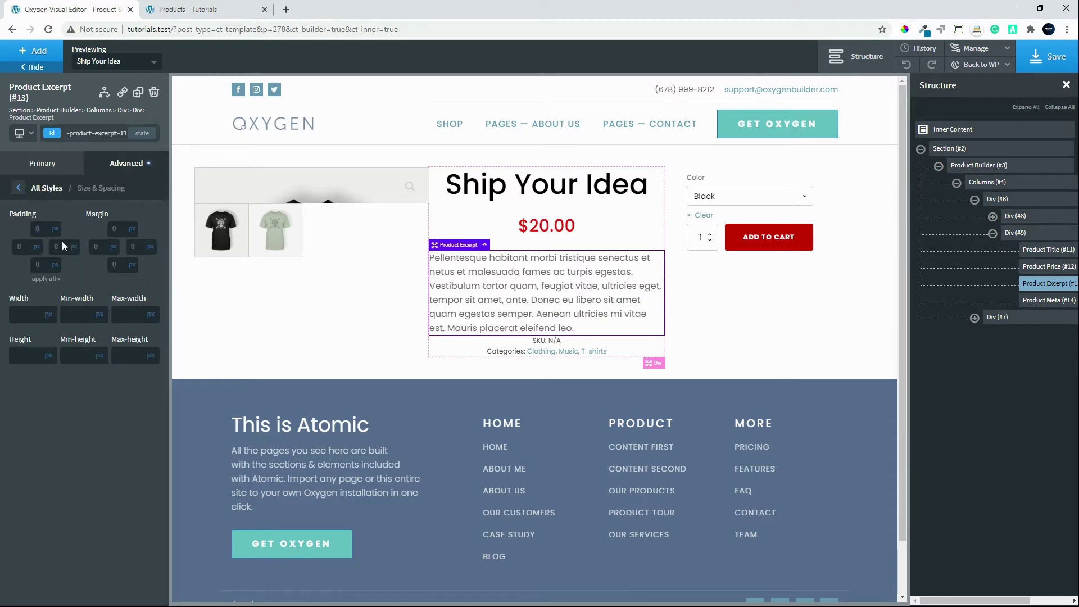
{"action": "left_click", "coordinate": [20, 246]}
{"action": "type", "text": "5"}
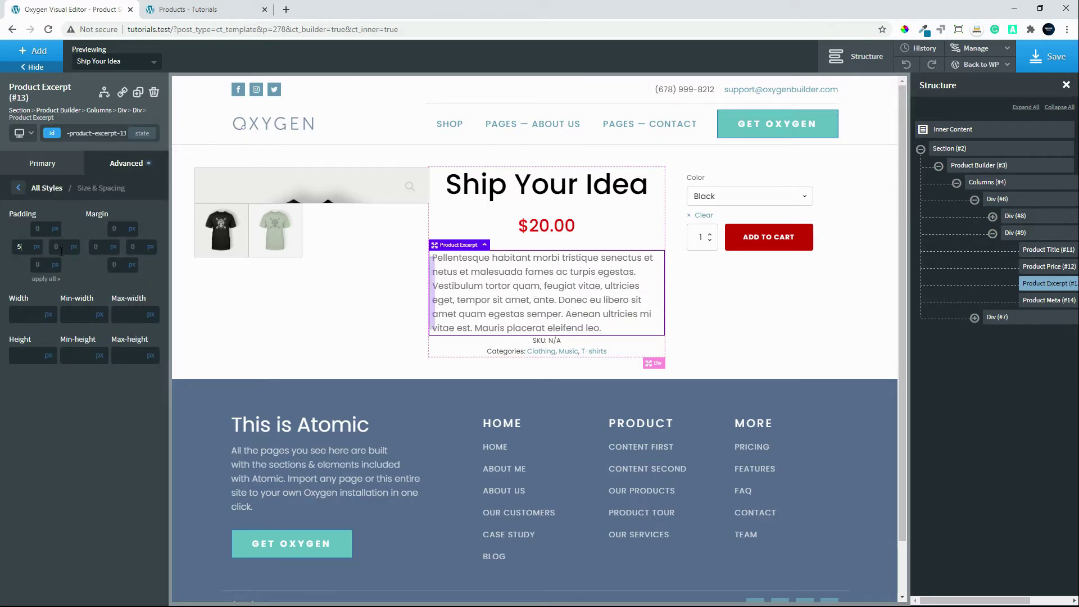
{"action": "key", "text": "BackSpace"}
{"action": "type", "text": "15"}
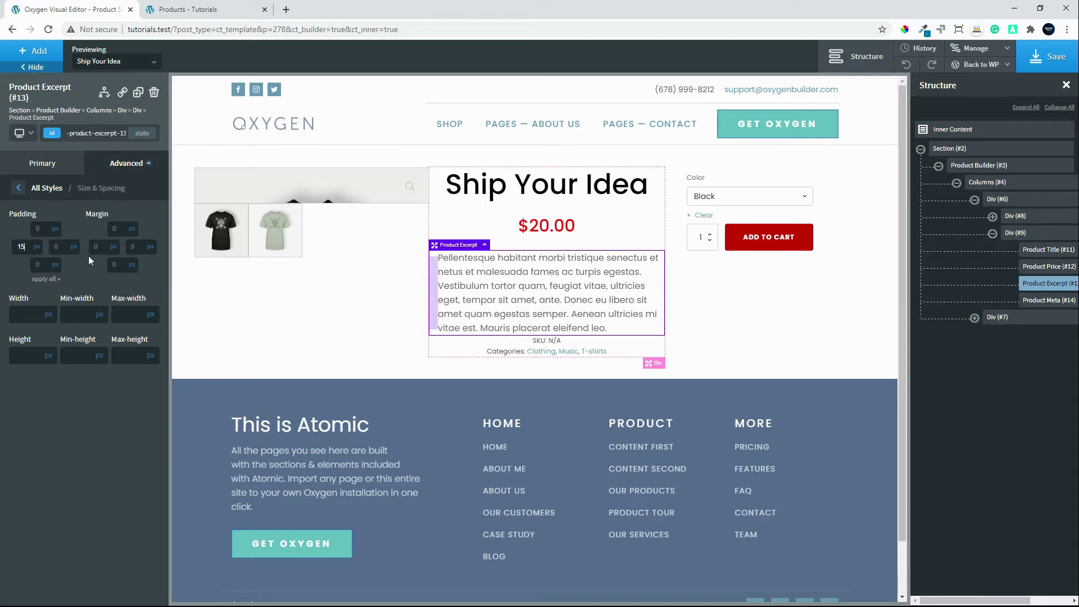
{"action": "left_click", "coordinate": [59, 247]}
{"action": "type", "text": "15"}
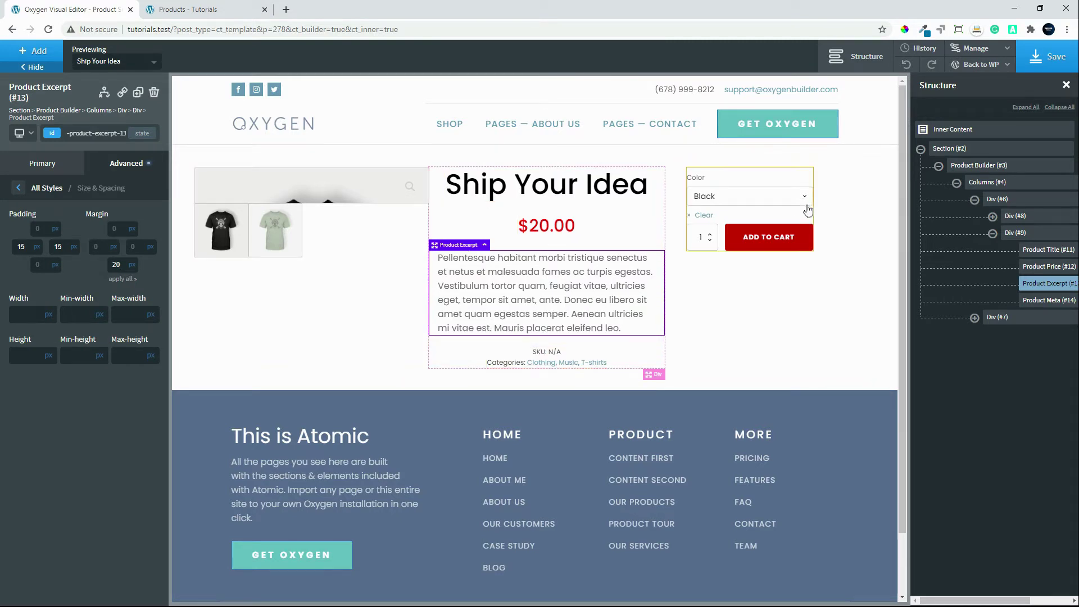
Center the items of the cart button column horizontally and set the width of the div inside it to 100%.
{"action": "left_click", "coordinate": [854, 234]}
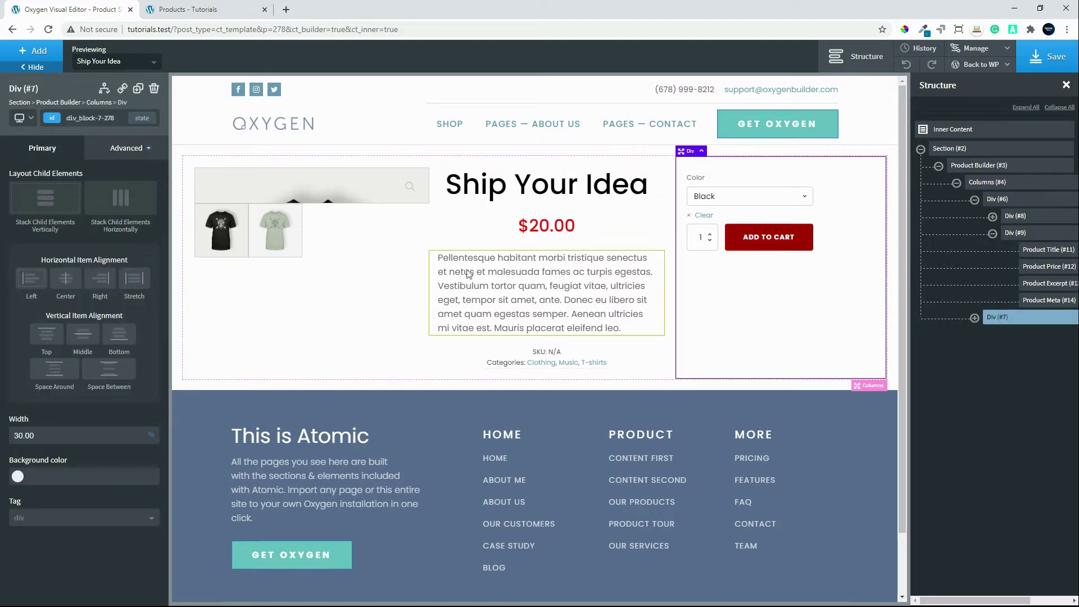
{"action": "left_click", "coordinate": [63, 279]}
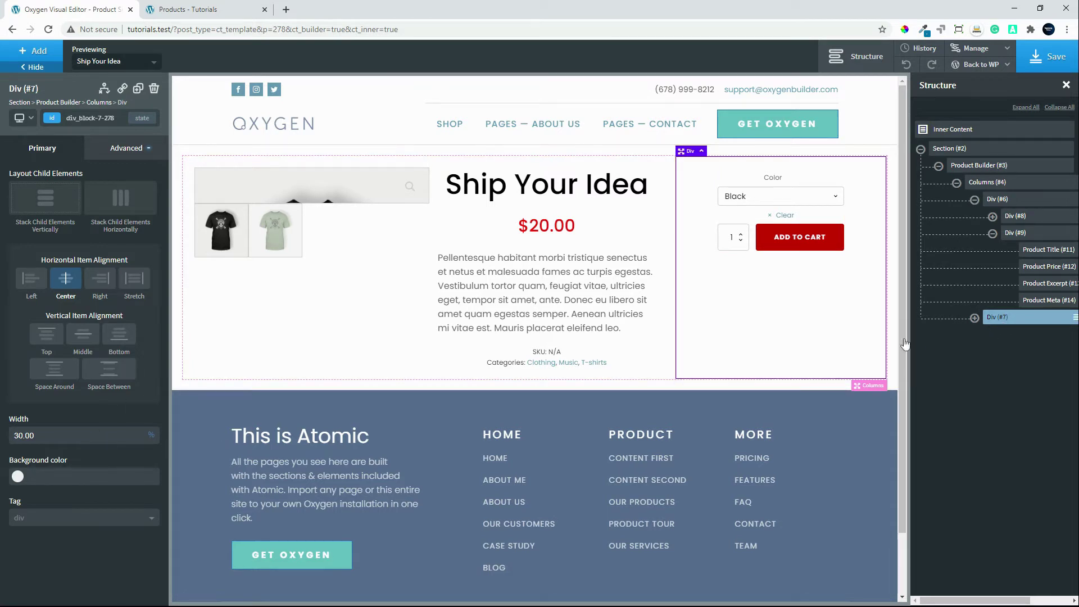
{"action": "left_click", "coordinate": [975, 318]}
{"action": "left_click", "coordinate": [1022, 339]}
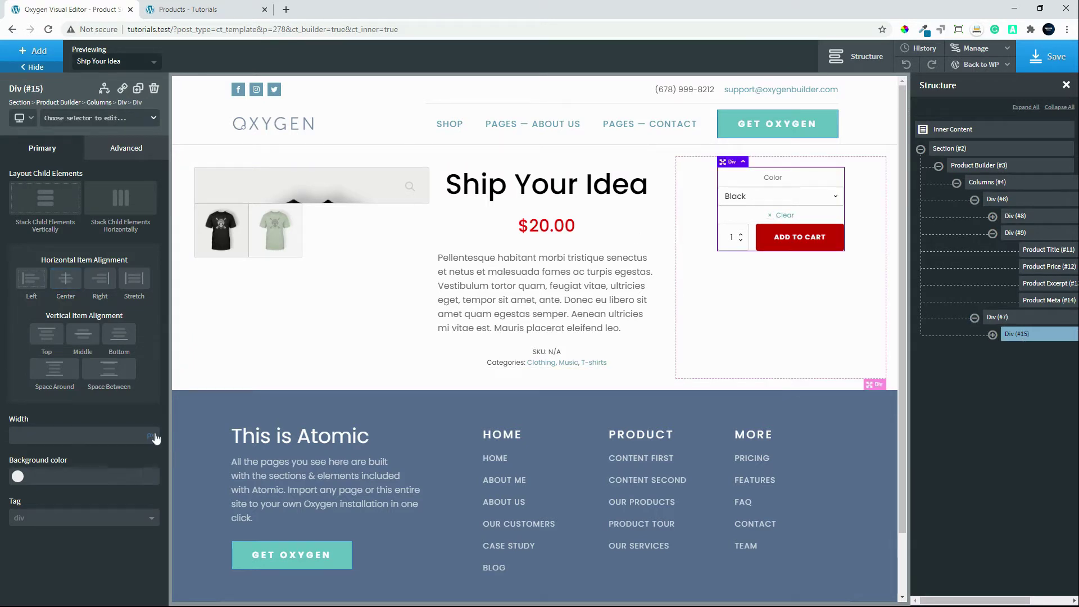
{"action": "left_click", "coordinate": [152, 427]}
{"action": "type", "text": "100"}
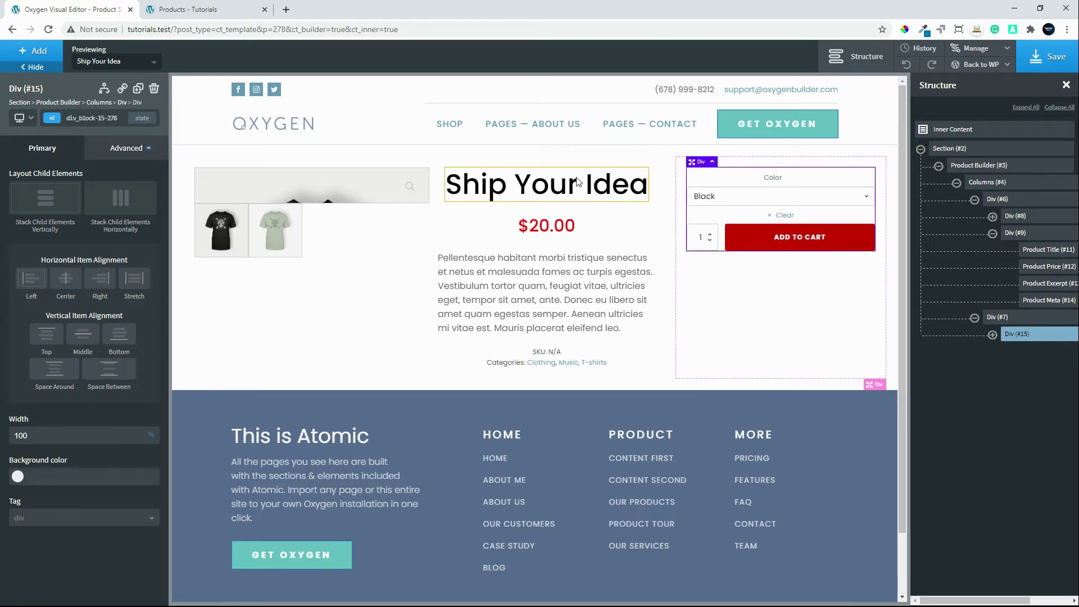
Save the template and check the layout of the $18.00 Happy Ninja product's page on the front end.
{"action": "left_click", "coordinate": [1051, 57]}
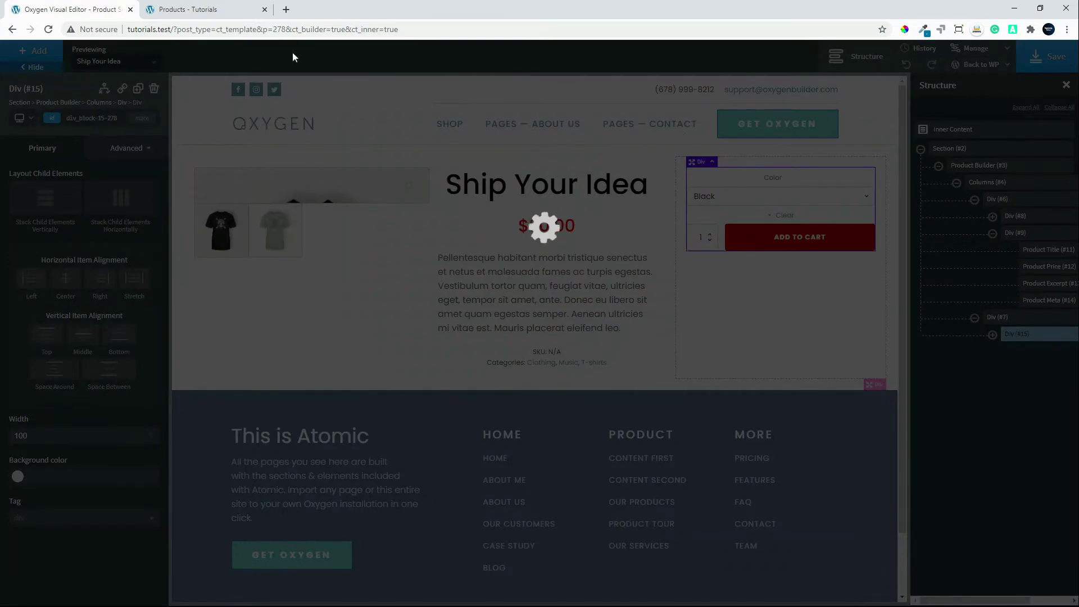
{"action": "left_click", "coordinate": [197, 10]}
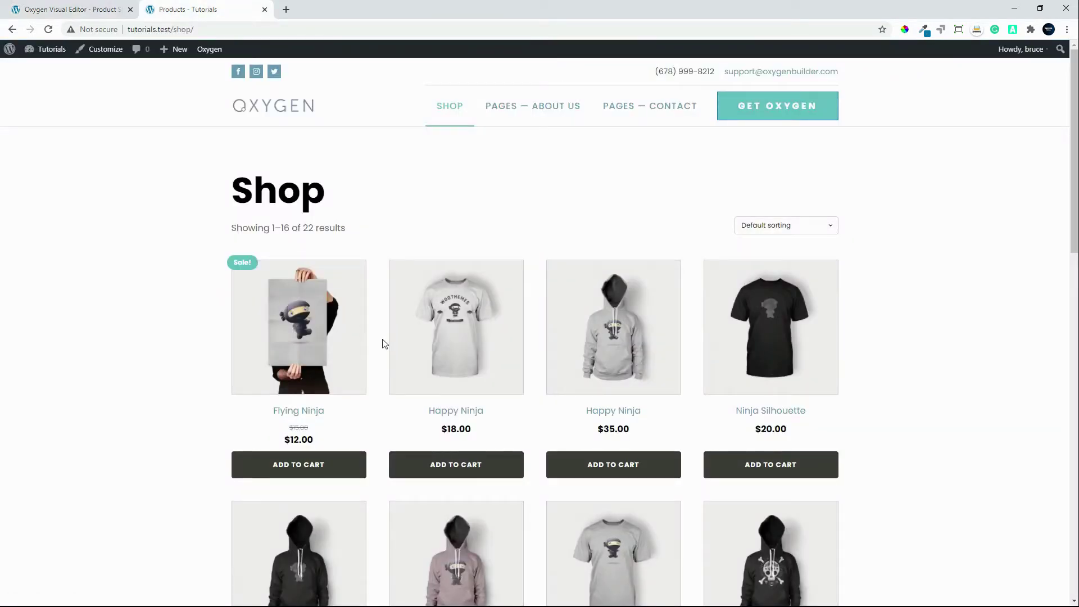
{"action": "left_click", "coordinate": [441, 326]}
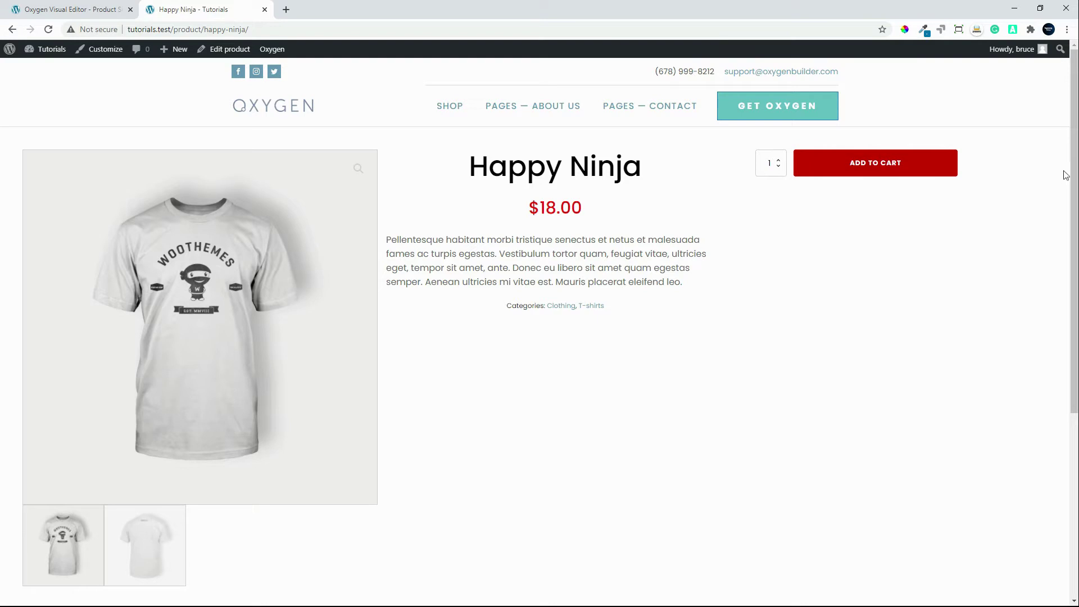
{"action": "scroll", "coordinate": [1067, 249], "scroll_direction": "down", "scroll_amount": 5}
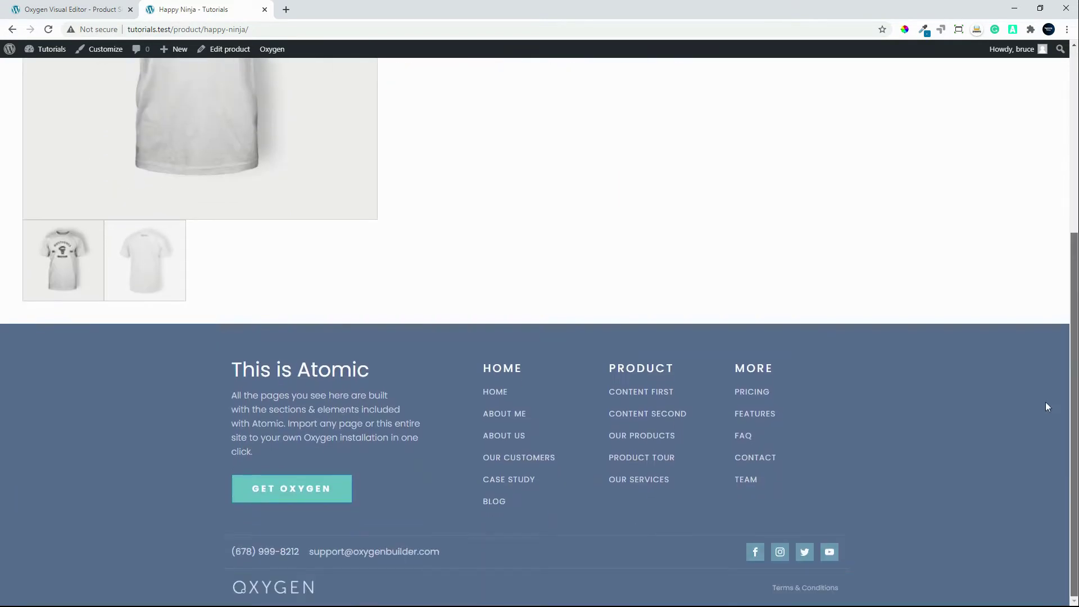
{"action": "scroll", "coordinate": [1067, 249], "scroll_direction": "up", "scroll_amount": 5}
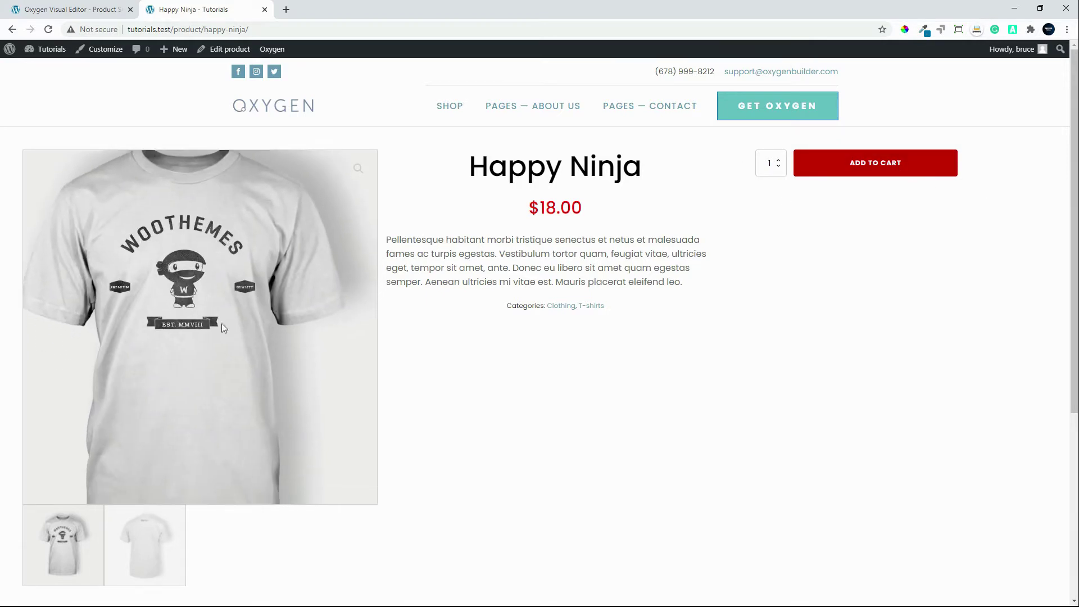
{"action": "scroll", "coordinate": [481, 418], "scroll_direction": "down", "scroll_amount": 1}
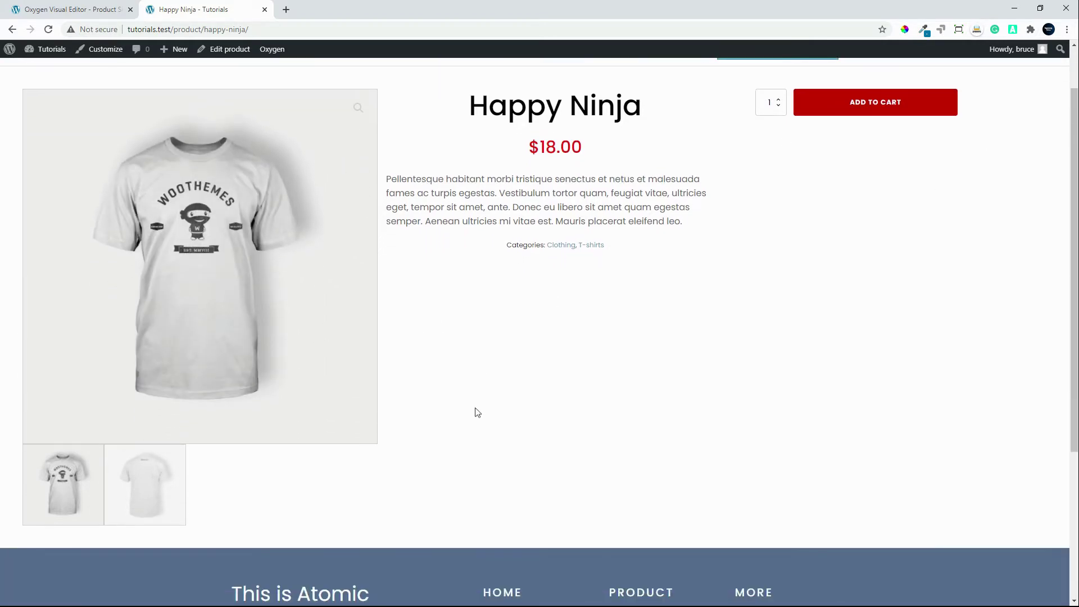
{"action": "scroll", "coordinate": [472, 420], "scroll_direction": "down", "scroll_amount": 1}
{"action": "scroll", "coordinate": [498, 387], "scroll_direction": "up", "scroll_amount": 2}
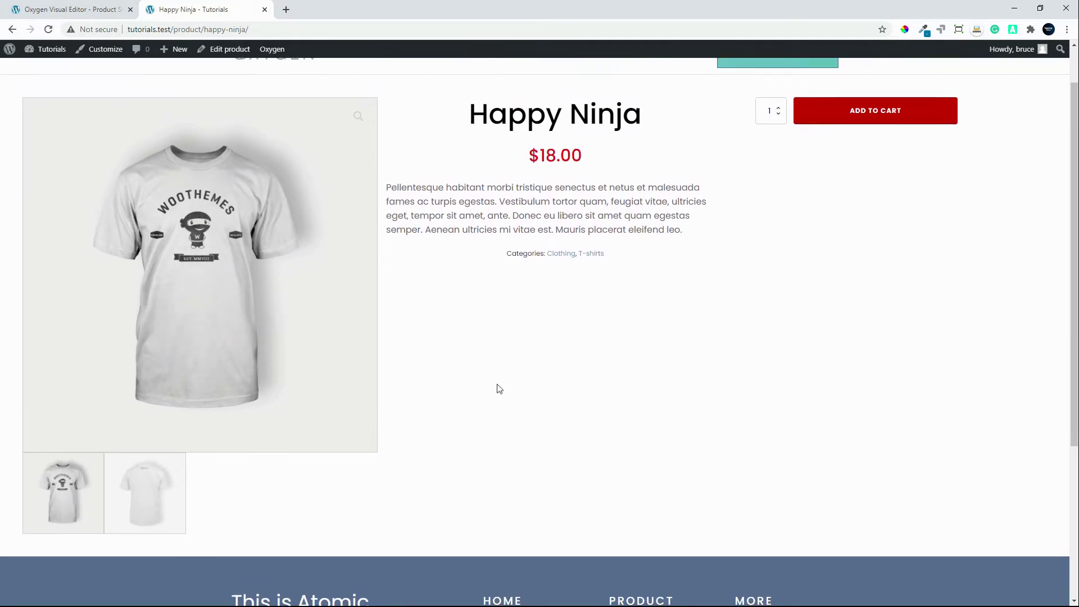
Return to the Oxygen builder and examine the nested divs of the 70% column in the template's structure.
{"action": "left_click", "coordinate": [67, 14]}
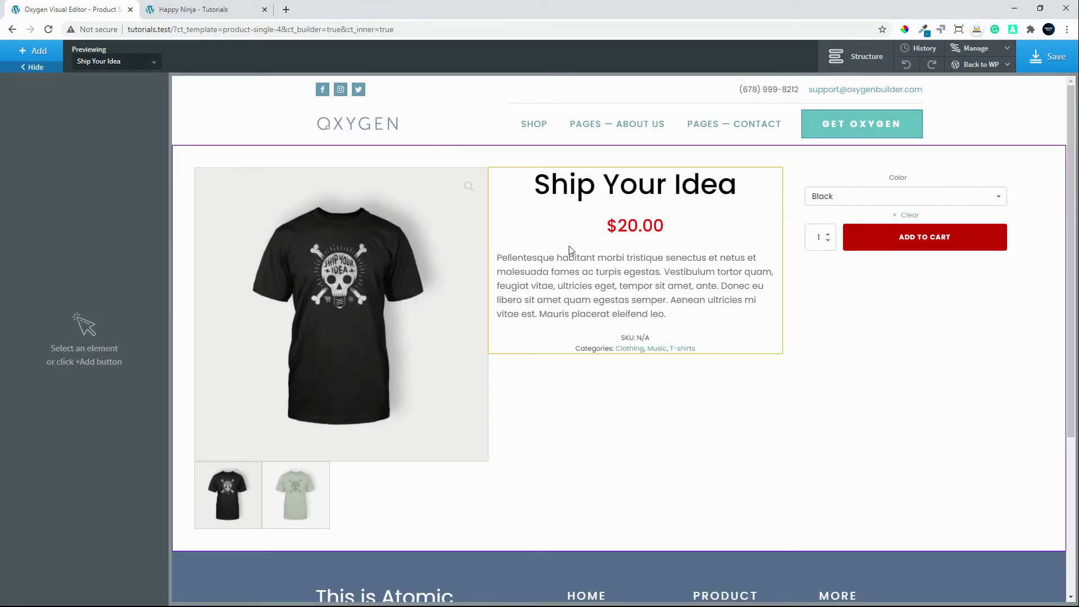
{"action": "left_click", "coordinate": [708, 447]}
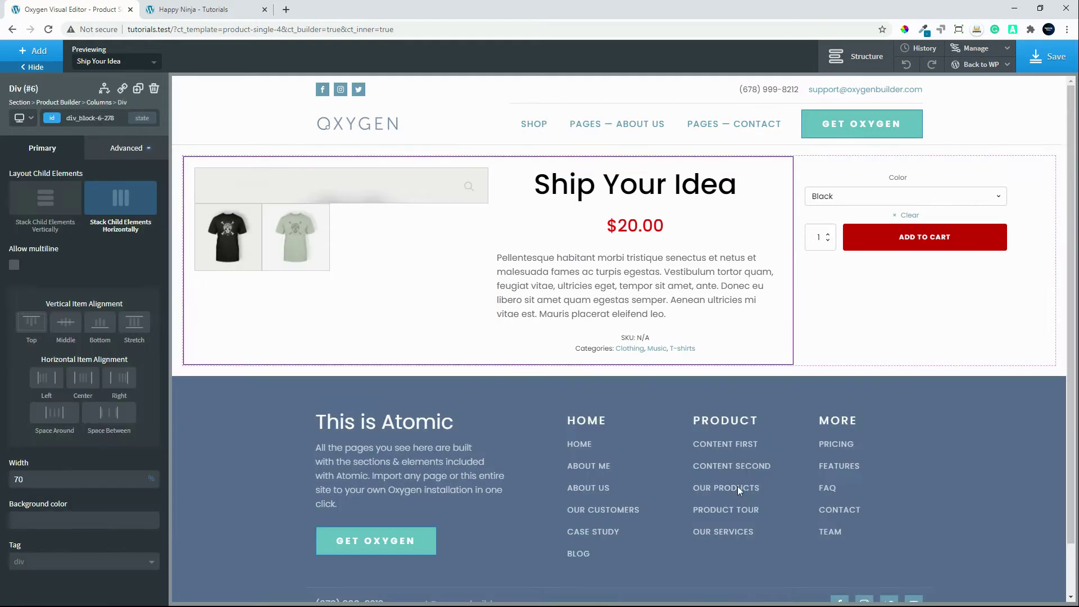
{"action": "left_click", "coordinate": [738, 487]}
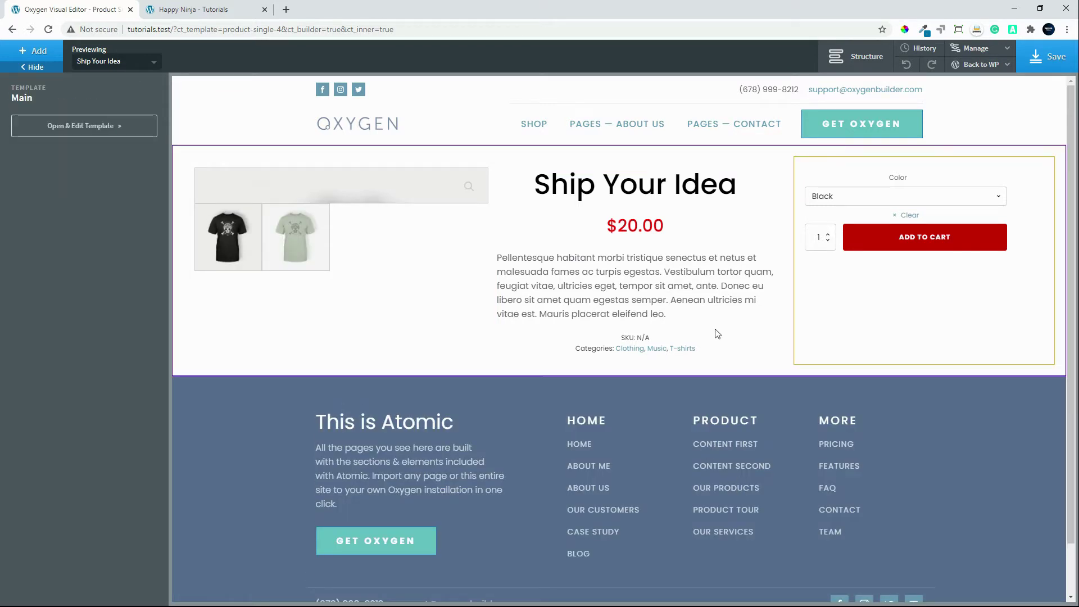
{"action": "left_click", "coordinate": [866, 59]}
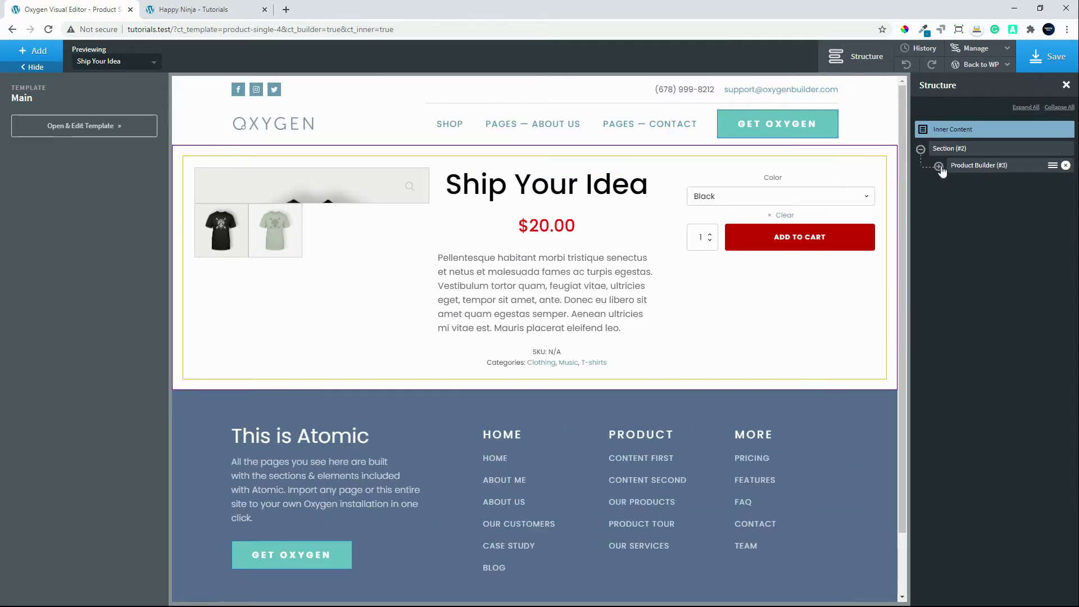
{"action": "left_click", "coordinate": [939, 167]}
{"action": "left_click", "coordinate": [956, 183]}
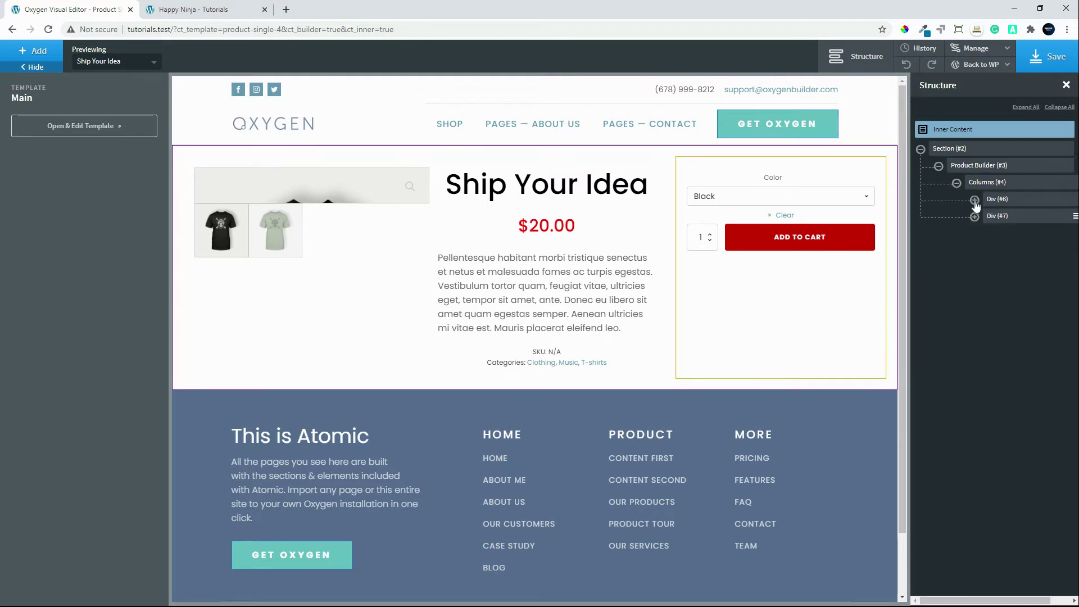
{"action": "left_click", "coordinate": [975, 200]}
{"action": "left_click", "coordinate": [1019, 201]}
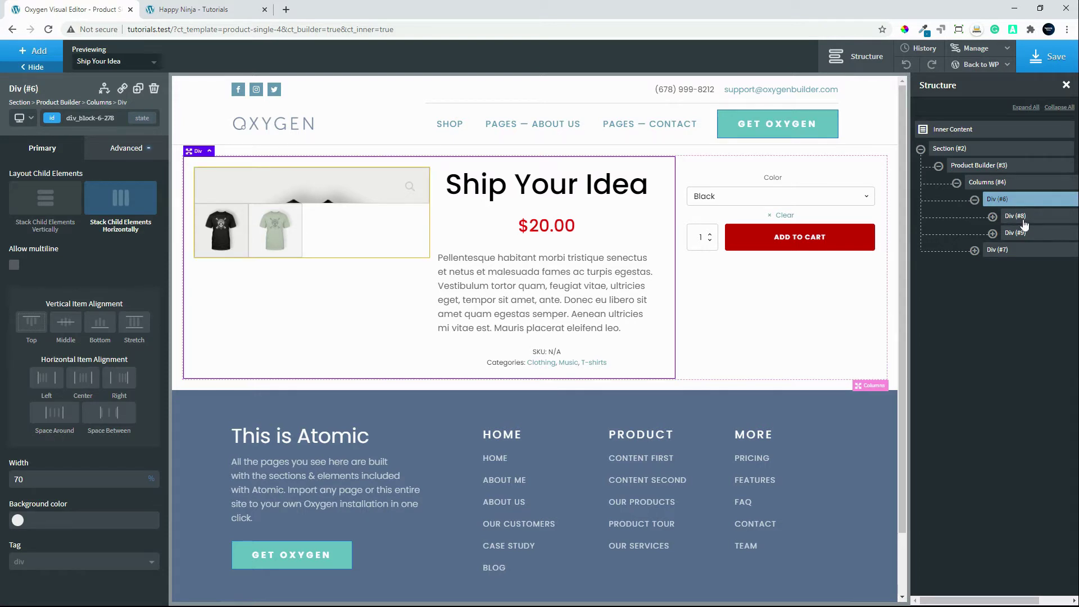
{"action": "left_click", "coordinate": [1024, 224]}
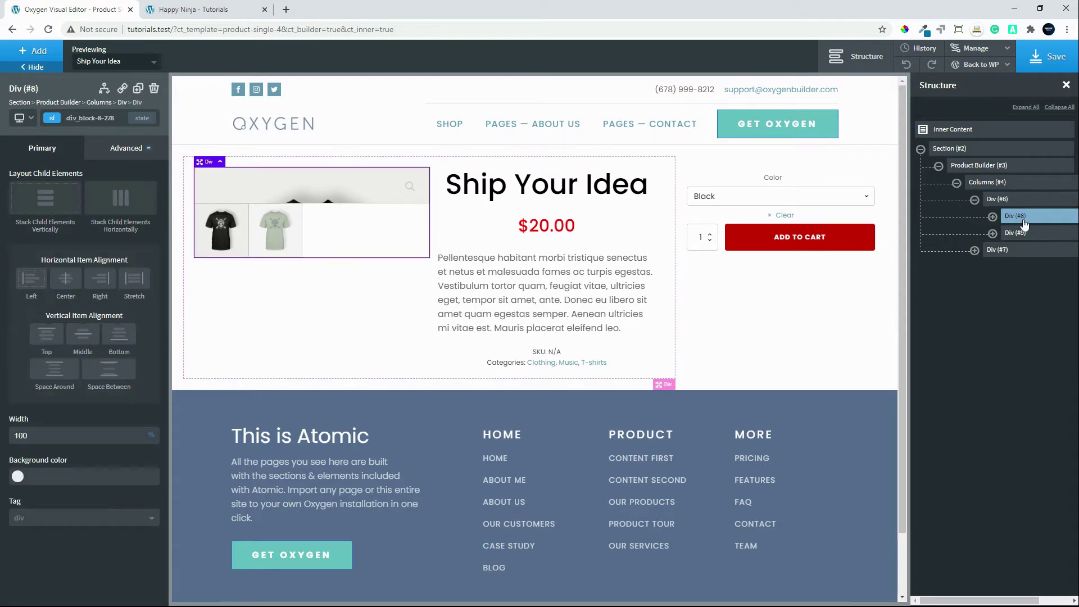
{"action": "left_click", "coordinate": [1000, 200]}
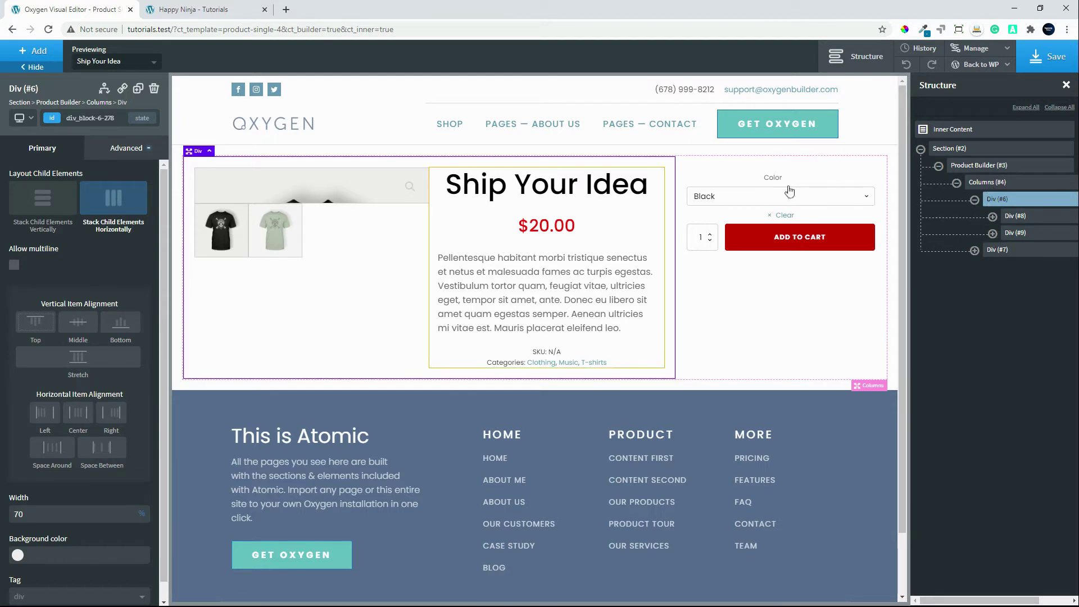
Add a Product Tabs element at the end of the product details div, below the product meta.
{"action": "left_click", "coordinate": [26, 58]}
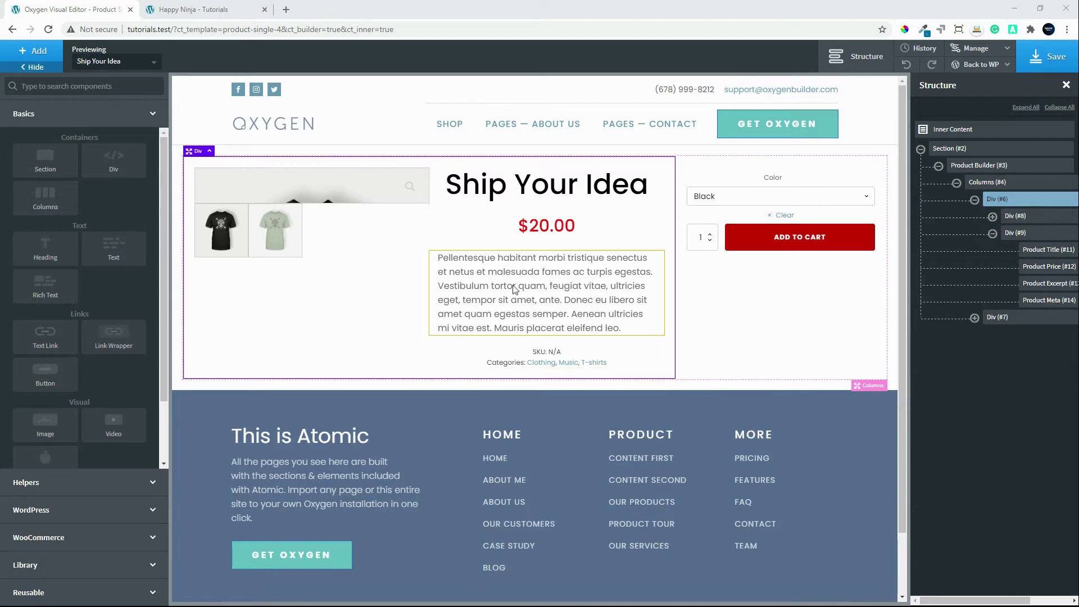
{"action": "left_click", "coordinate": [1016, 233]}
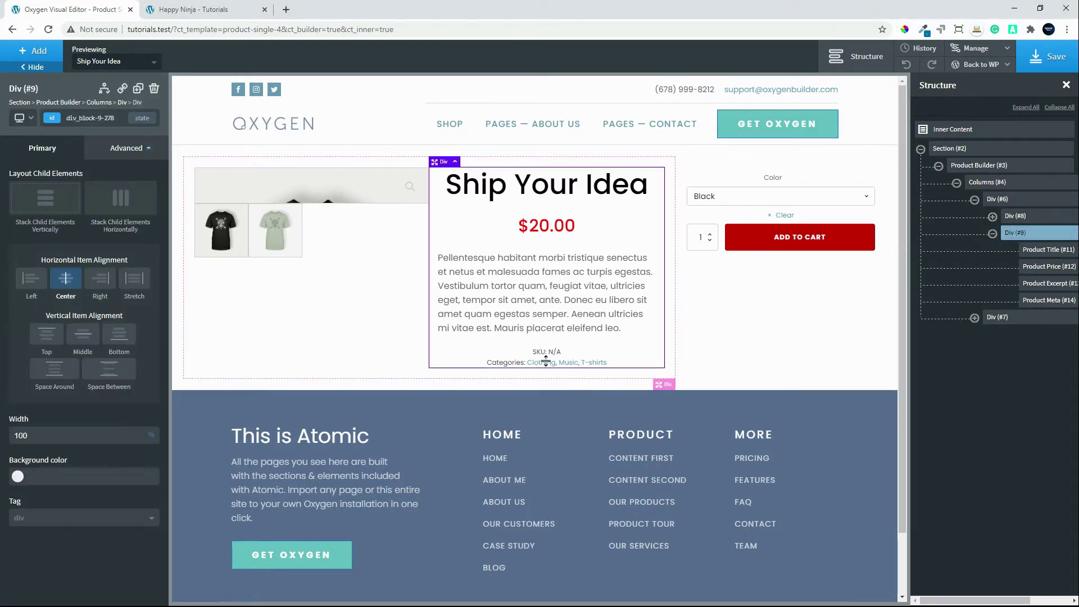
{"action": "left_click", "coordinate": [32, 50]}
{"action": "left_click", "coordinate": [47, 537]}
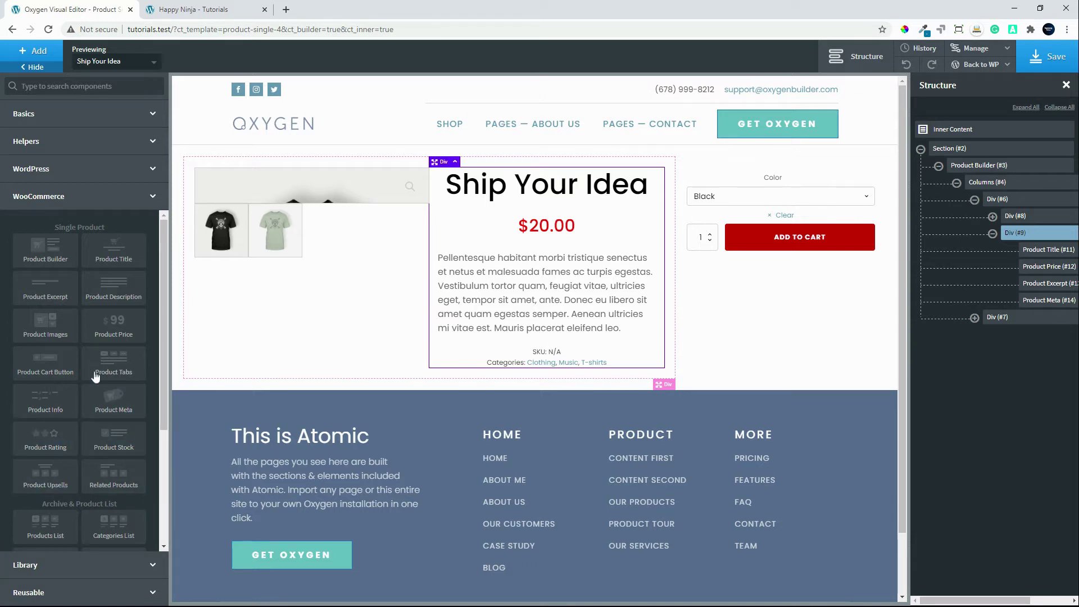
{"action": "left_click", "coordinate": [114, 364]}
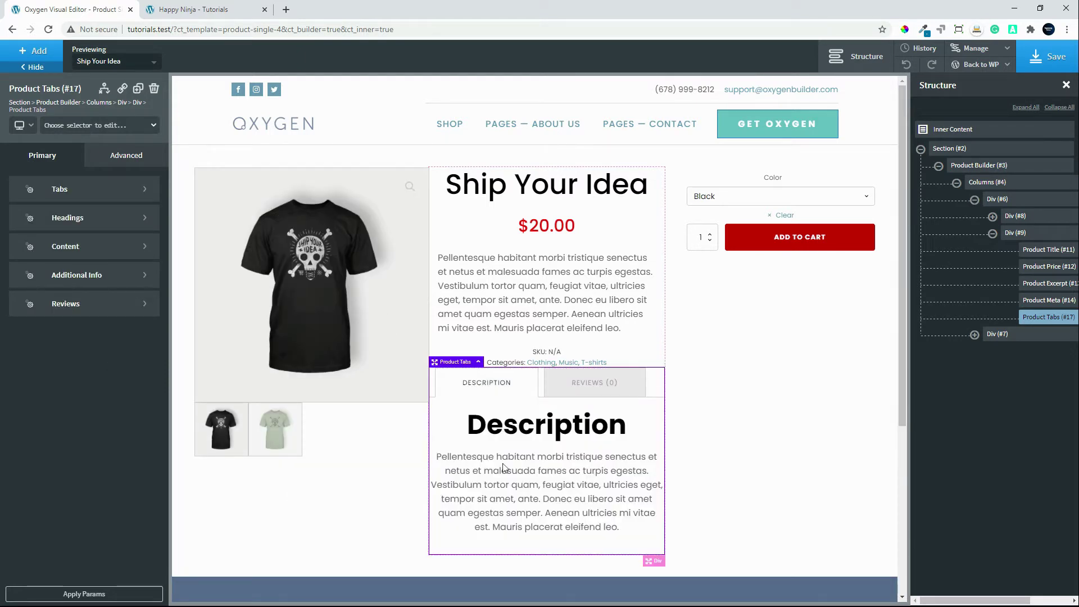
Left-align the content typography of the product tabs.
{"action": "left_click", "coordinate": [72, 254]}
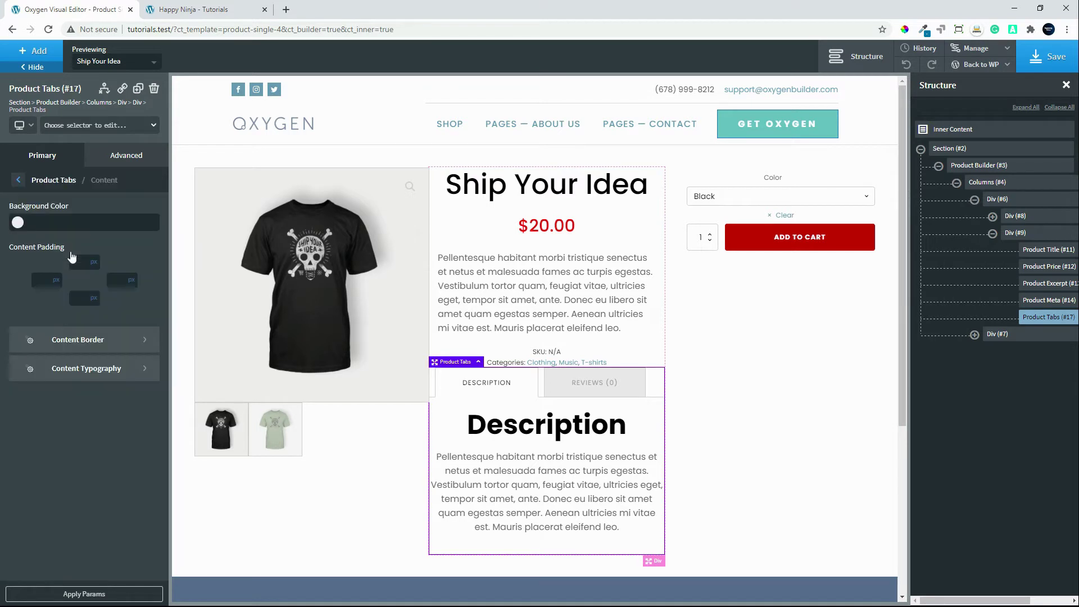
{"action": "left_click", "coordinate": [78, 371]}
{"action": "left_click", "coordinate": [32, 391]}
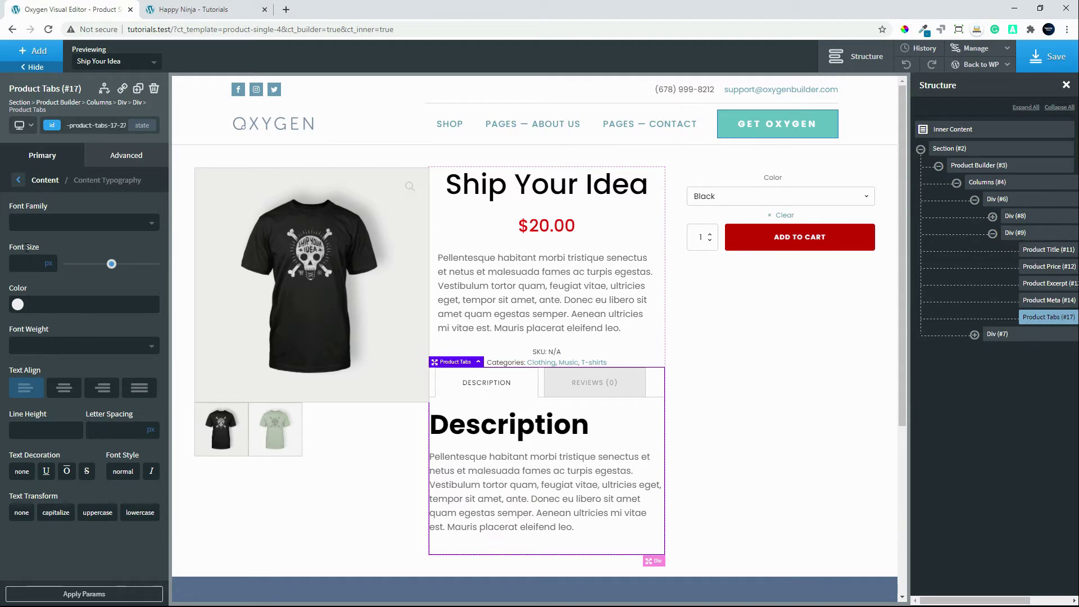
{"action": "left_click", "coordinate": [19, 180]}
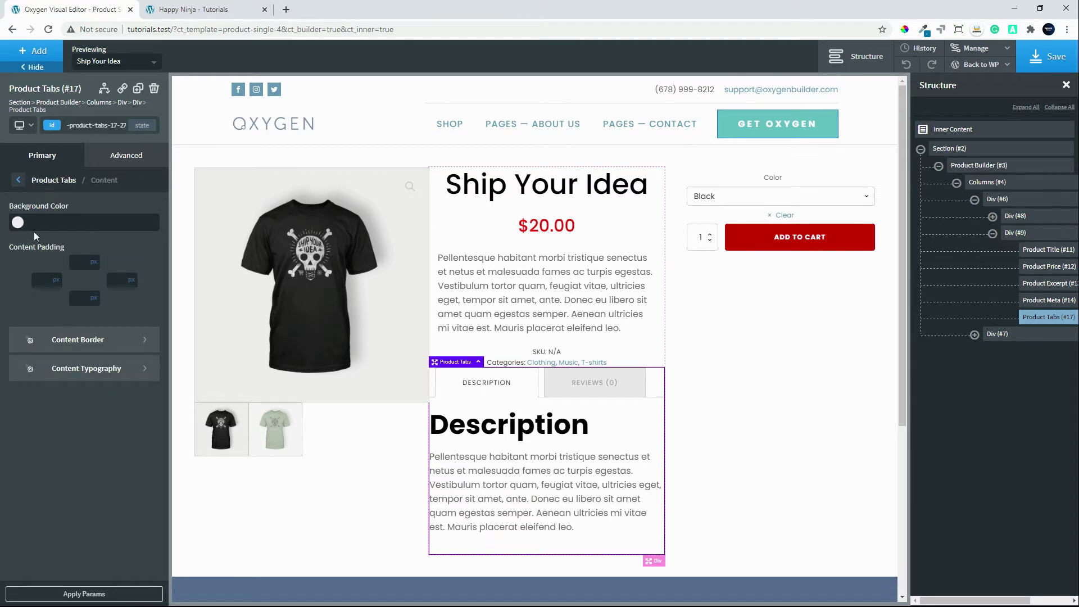
{"action": "left_click", "coordinate": [19, 180]}
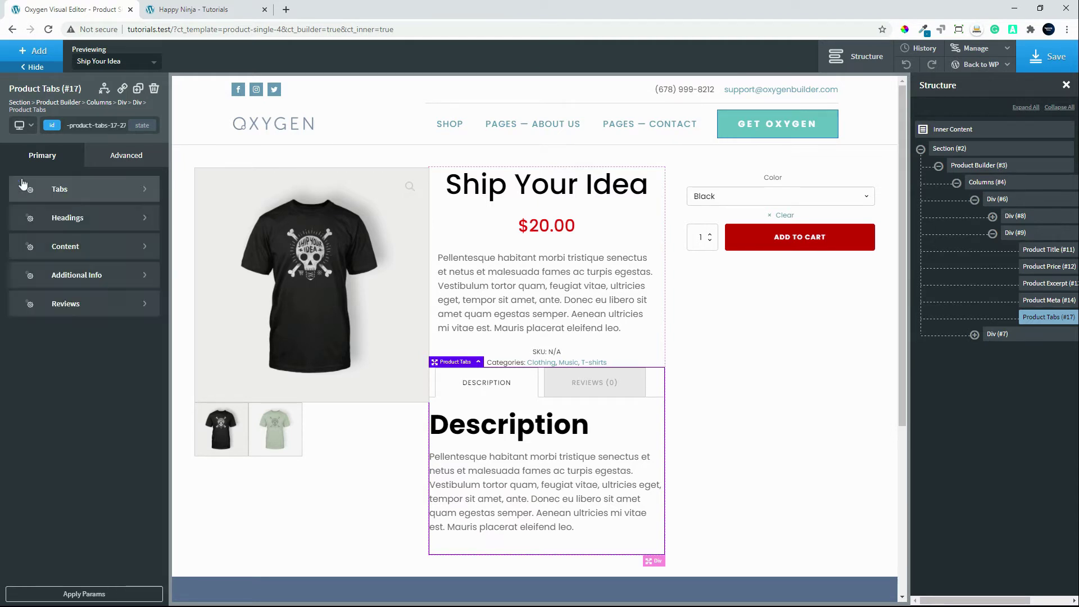
Hide the headings inside the product tabs by setting their font size to 0 px.
{"action": "left_click", "coordinate": [79, 222]}
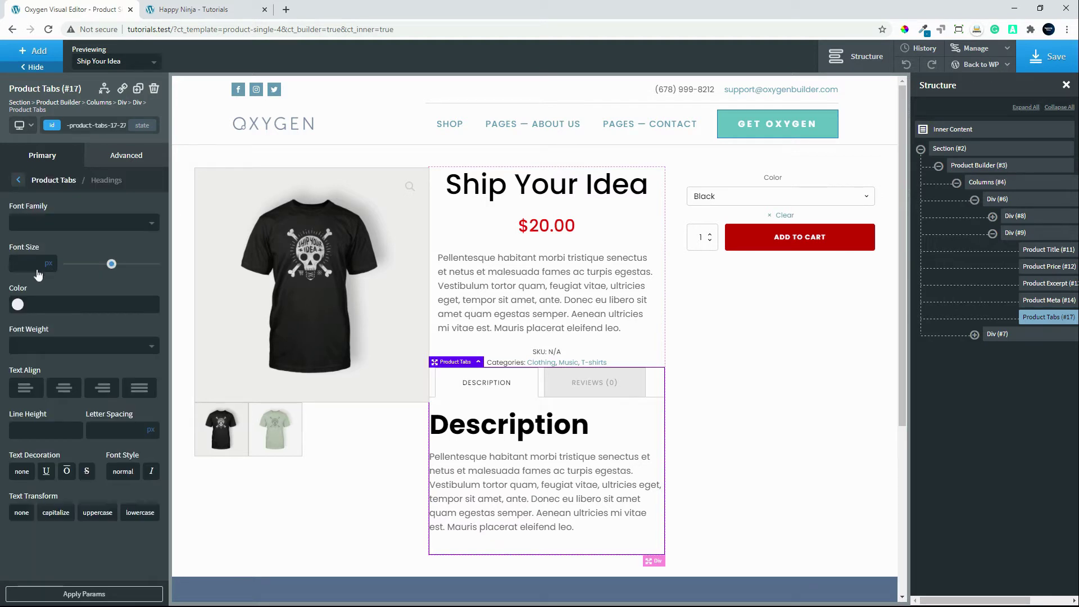
{"action": "type", "text": "0"}
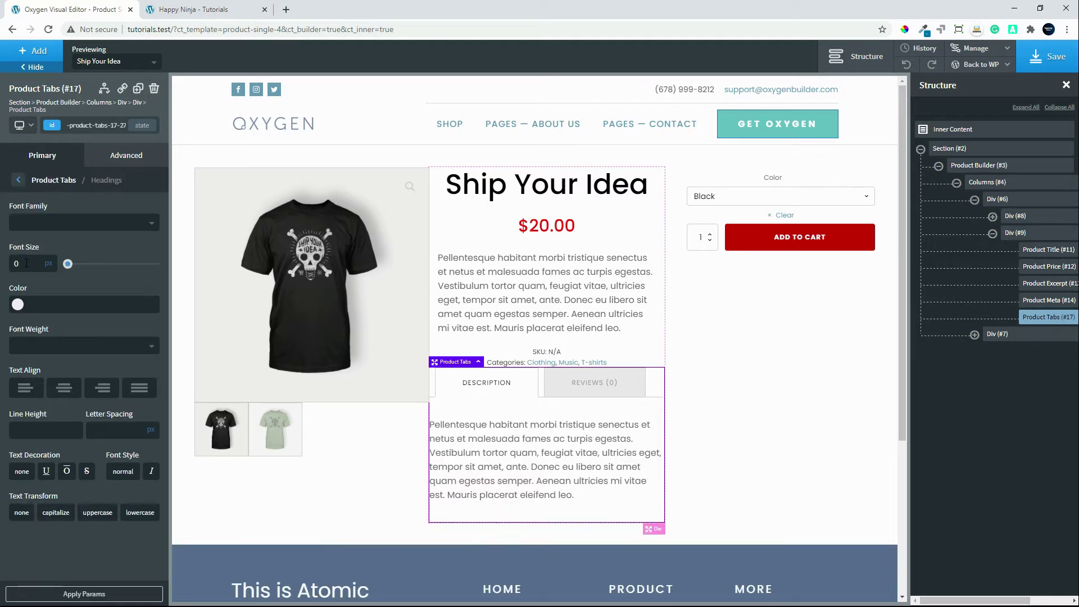
{"action": "left_click", "coordinate": [18, 180]}
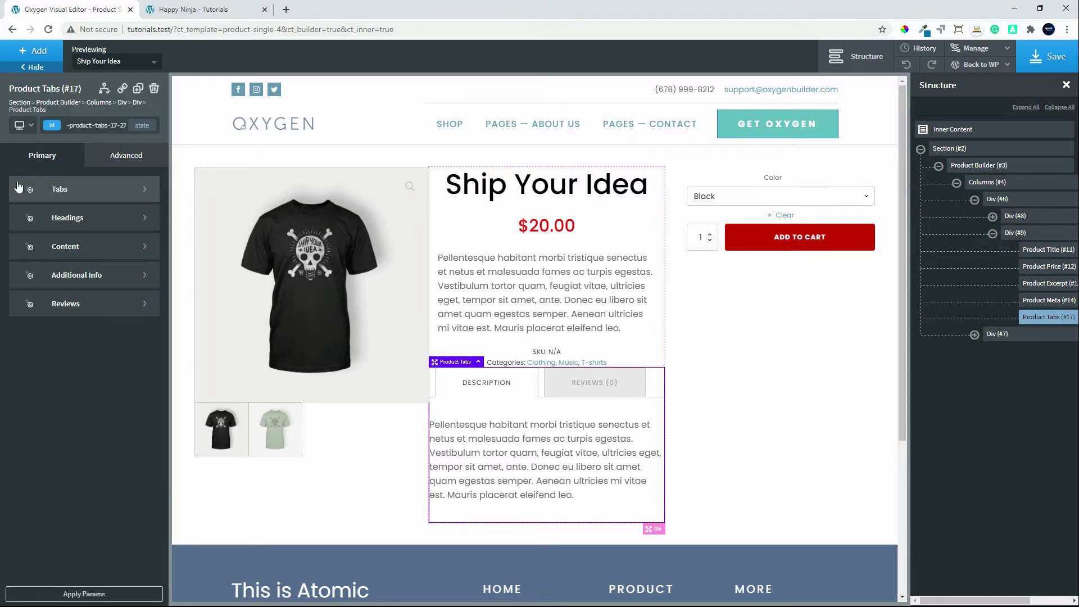
Give the product tabs' content 15 px of left and right padding.
{"action": "left_click", "coordinate": [94, 251]}
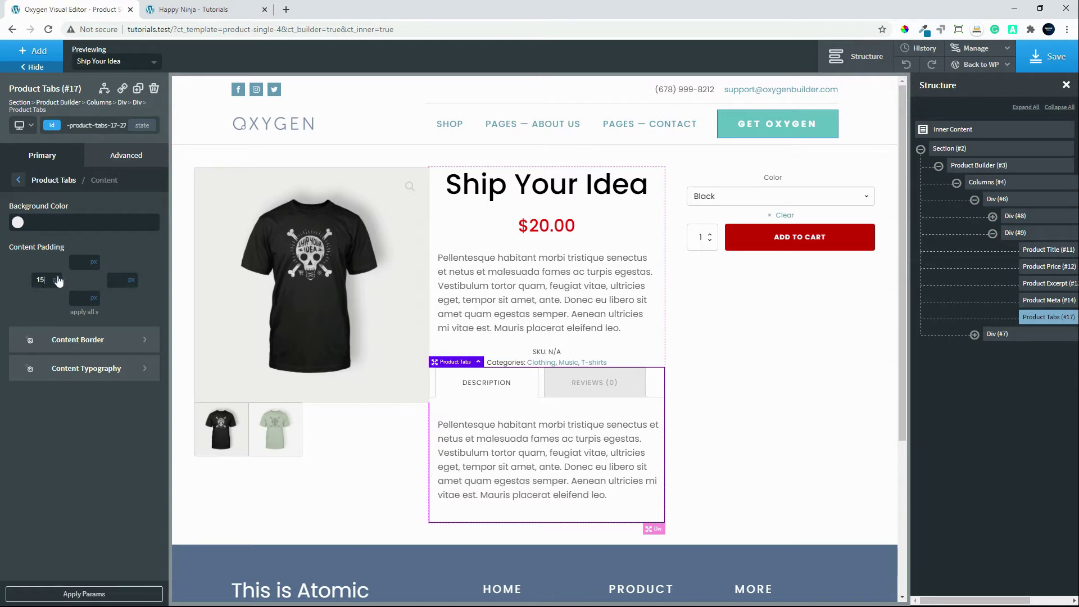
{"action": "left_click", "coordinate": [120, 283]}
{"action": "type", "text": "15"}
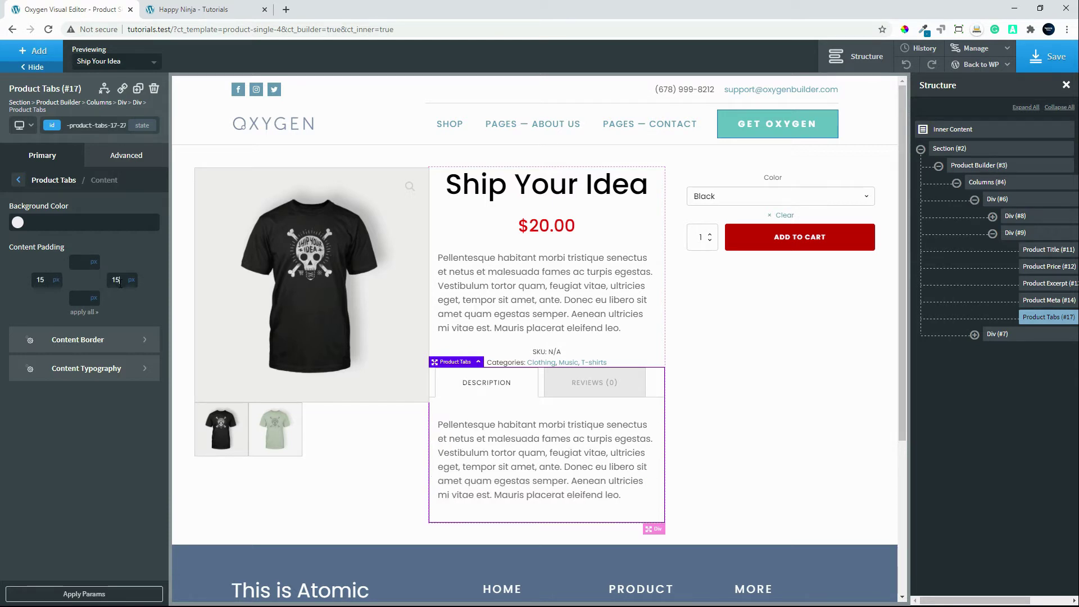
Give the product meta above the tabs a 20 px bottom margin.
{"action": "left_click", "coordinate": [505, 365]}
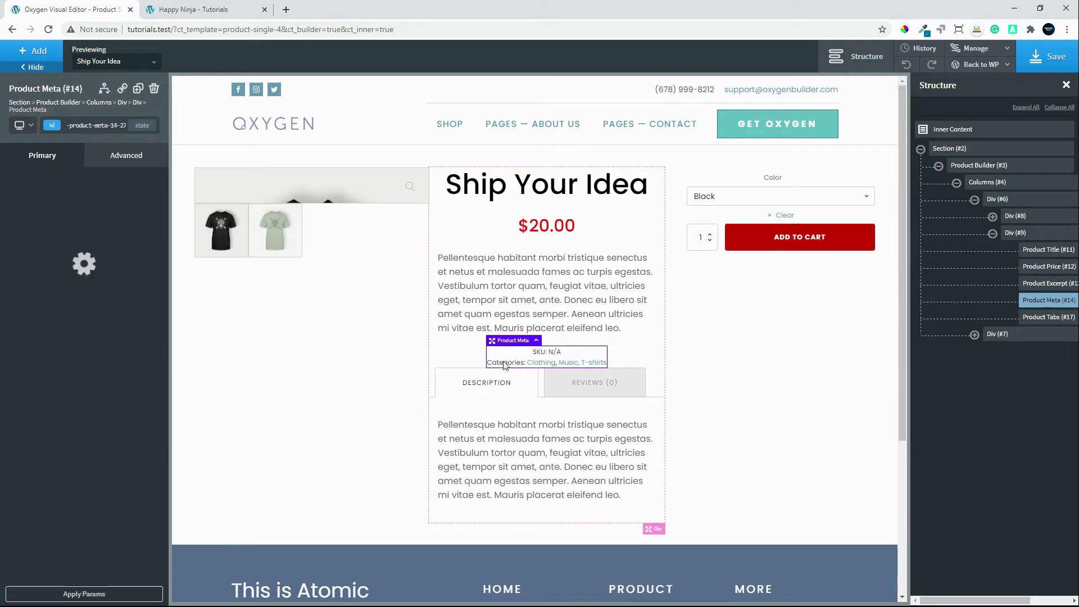
{"action": "left_click", "coordinate": [128, 163]}
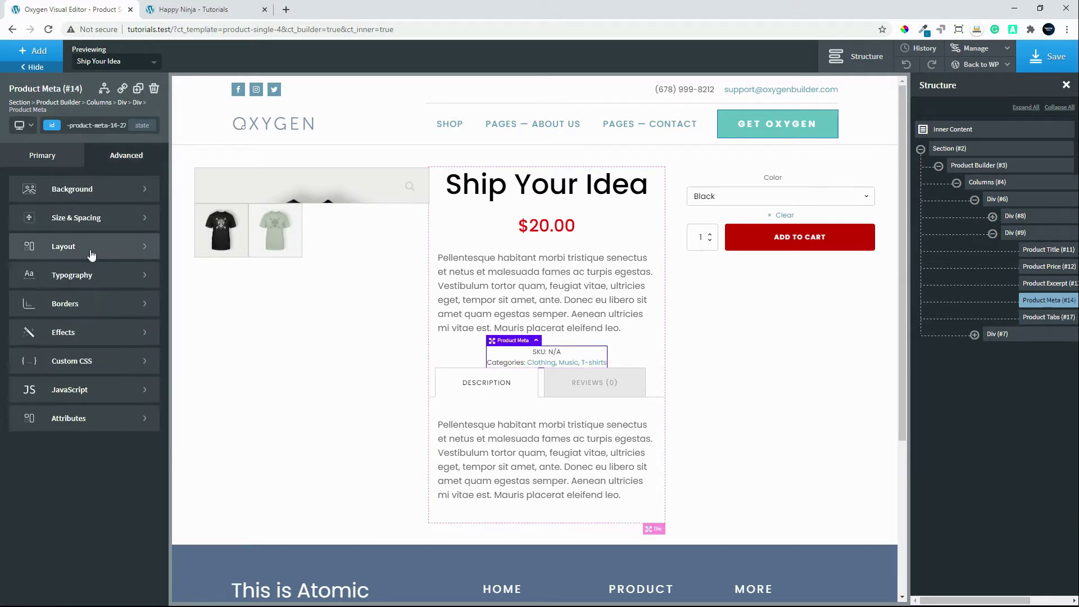
{"action": "left_click", "coordinate": [98, 224]}
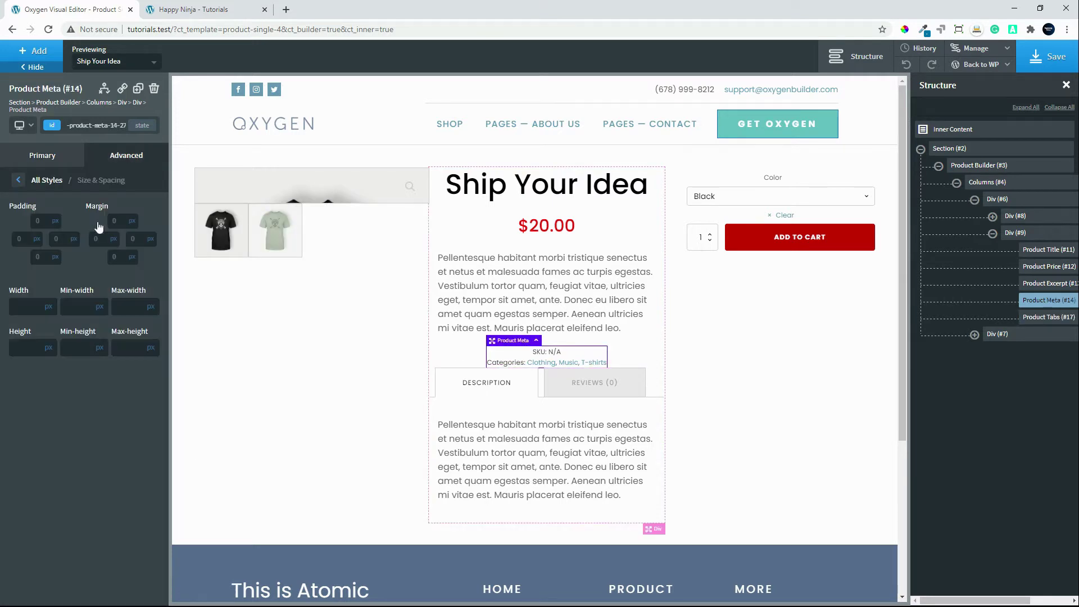
{"action": "left_click", "coordinate": [120, 256]}
{"action": "type", "text": "20"}
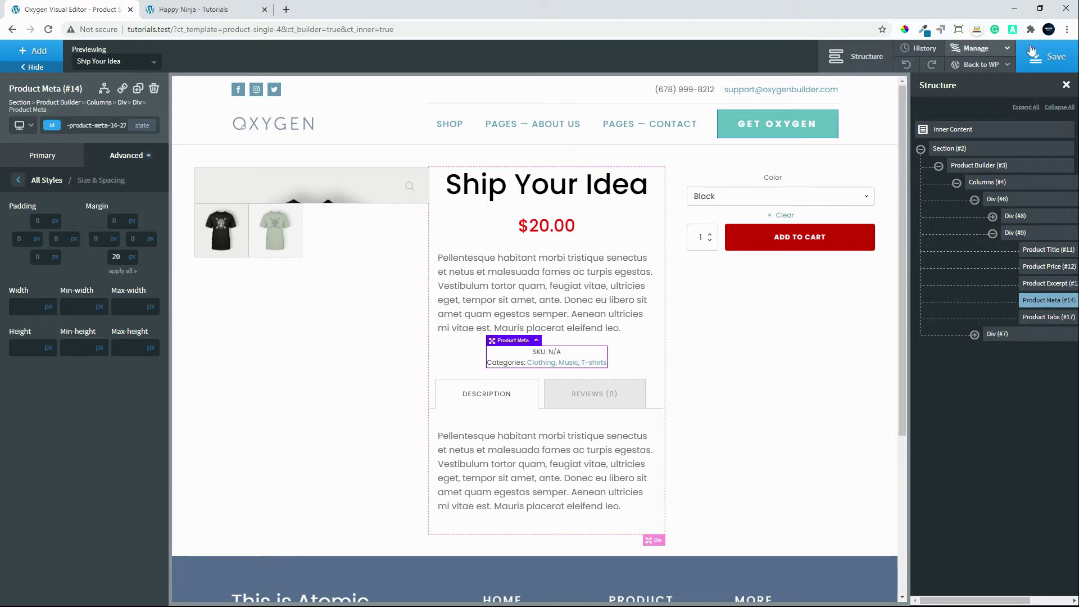
Save the template and reload the Happy Ninja product page on the front end.
{"action": "left_click", "coordinate": [1050, 56]}
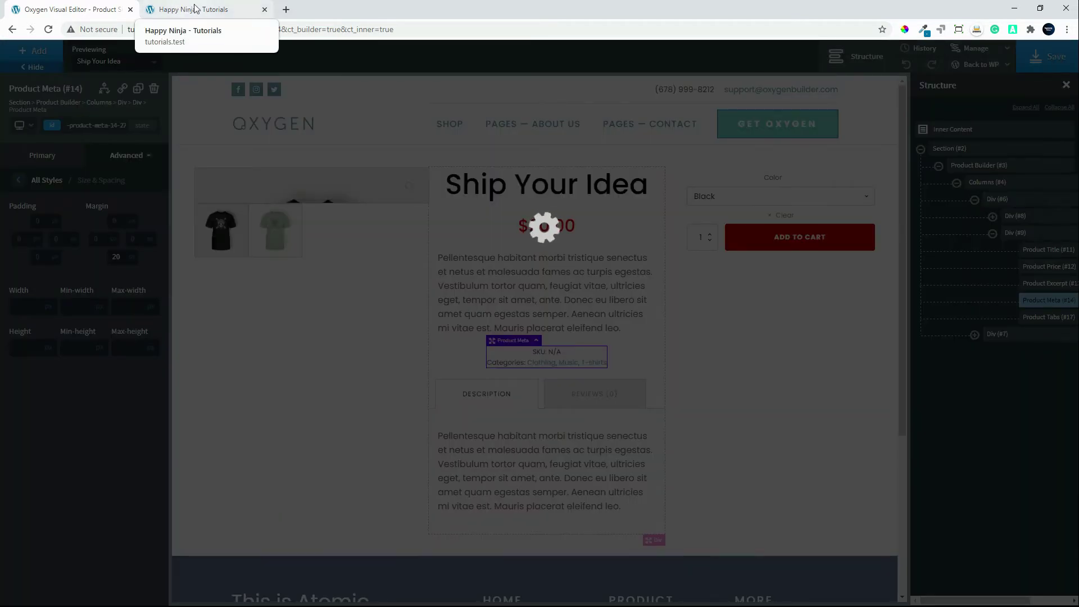
{"action": "left_click", "coordinate": [211, 10]}
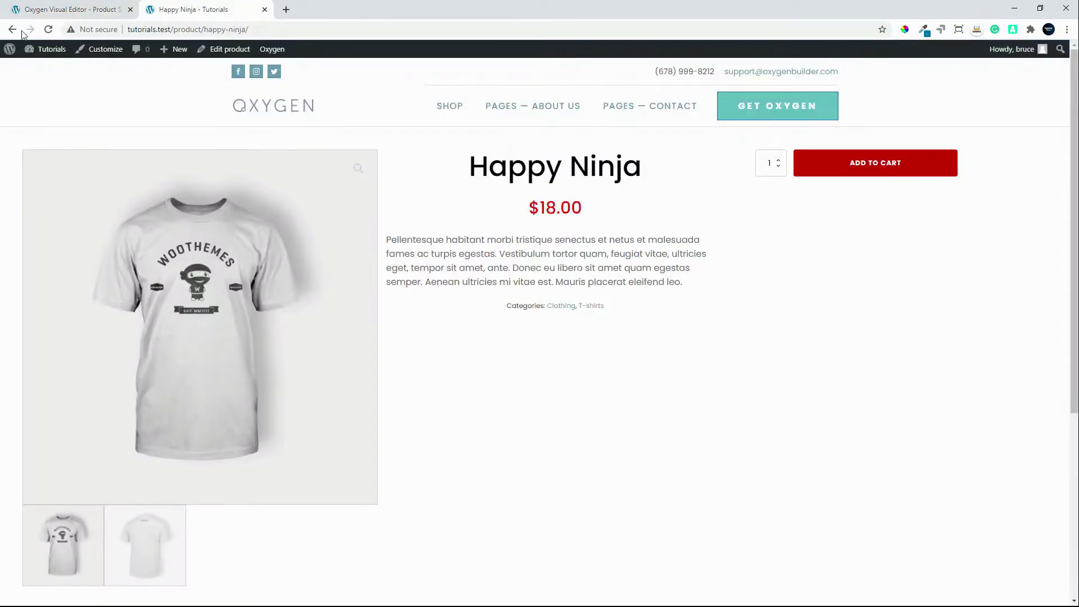
{"action": "left_click", "coordinate": [48, 30]}
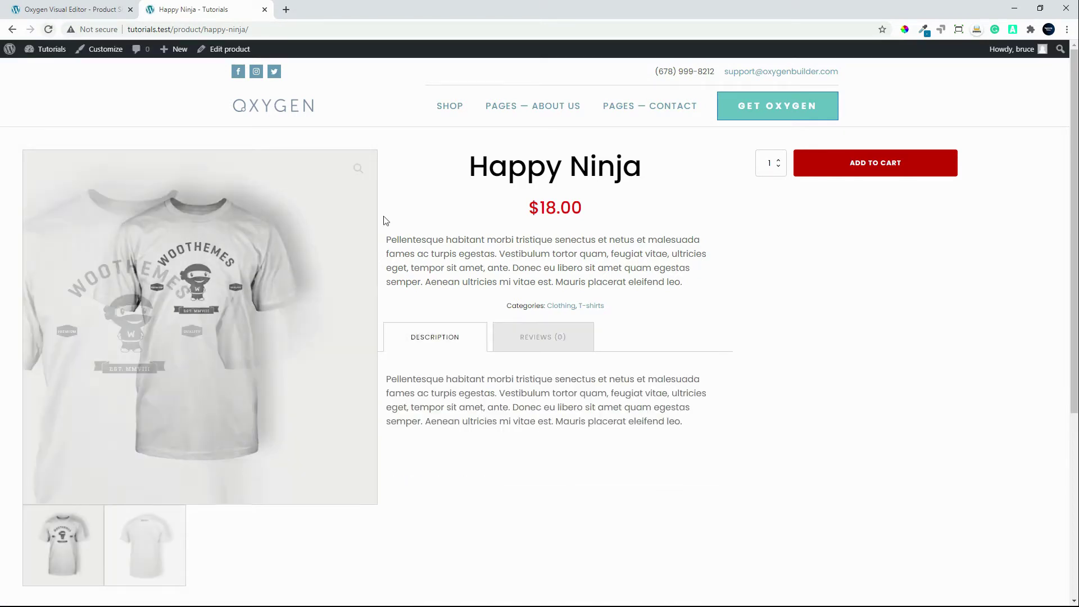
Alternate between the Description and Reviews content on the product page to examine how the tabs look and behave.
{"action": "left_click", "coordinate": [557, 339]}
{"action": "left_click", "coordinate": [414, 344]}
{"action": "left_click", "coordinate": [540, 346]}
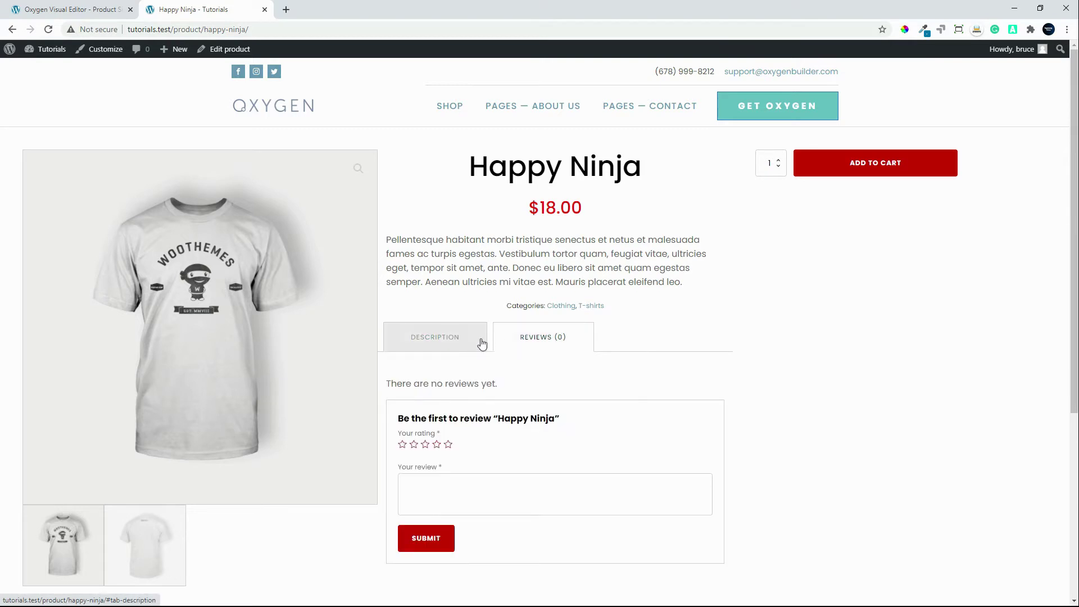
{"action": "left_click", "coordinate": [483, 343]}
{"action": "left_click", "coordinate": [506, 341]}
{"action": "left_click", "coordinate": [453, 340]}
{"action": "left_click", "coordinate": [533, 340]}
{"action": "left_click", "coordinate": [453, 337]}
{"action": "left_click", "coordinate": [528, 340]}
{"action": "left_click", "coordinate": [471, 344]}
{"action": "left_click", "coordinate": [549, 339]}
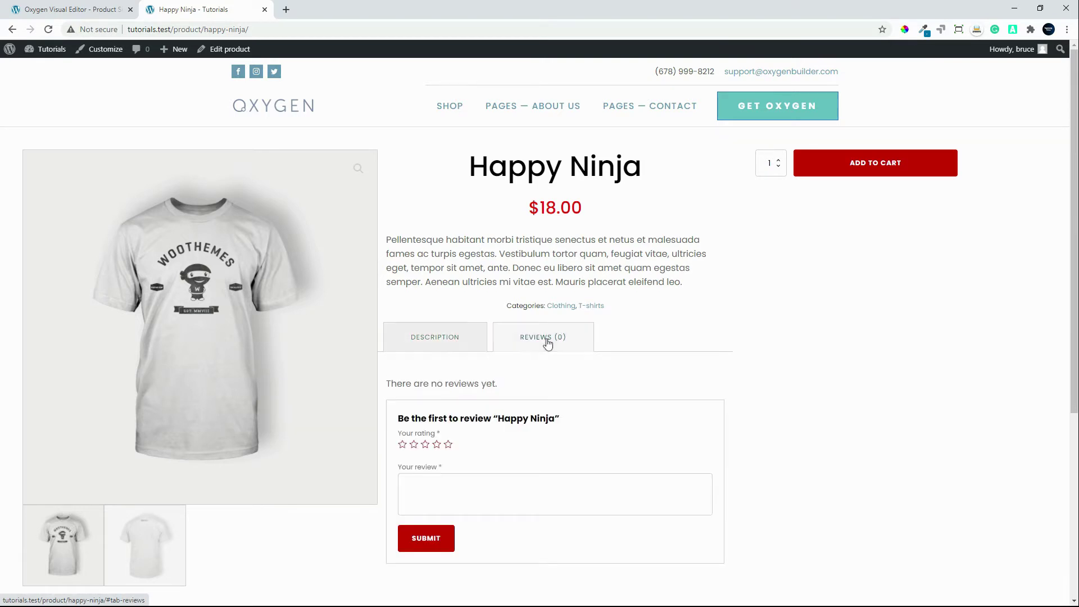
{"action": "left_click", "coordinate": [450, 347]}
{"action": "scroll", "coordinate": [583, 352], "scroll_direction": "down", "scroll_amount": 1}
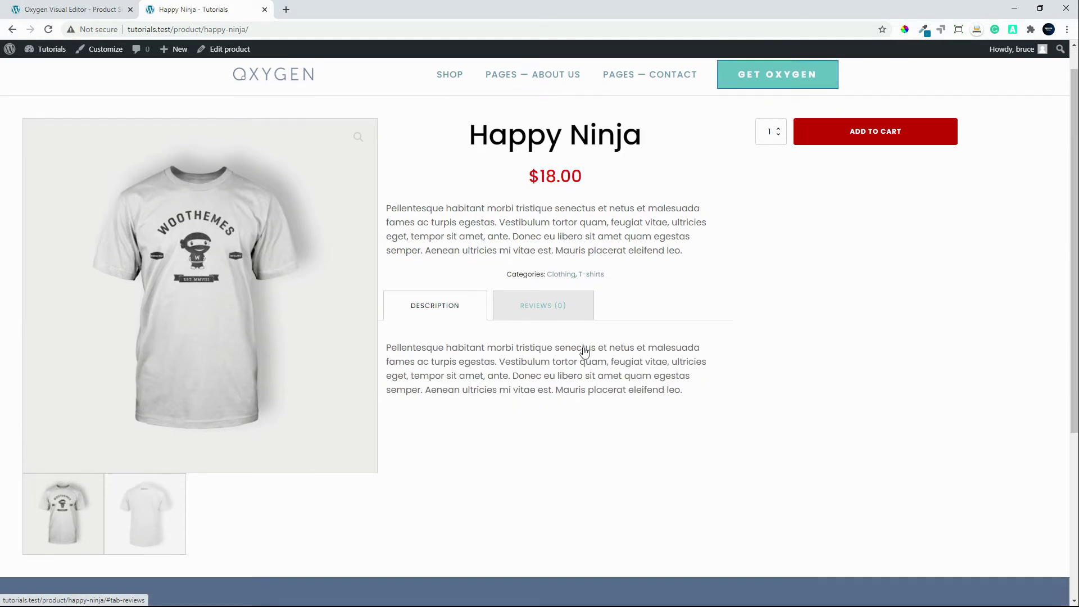
{"action": "scroll", "coordinate": [585, 353], "scroll_direction": "up", "scroll_amount": 1}
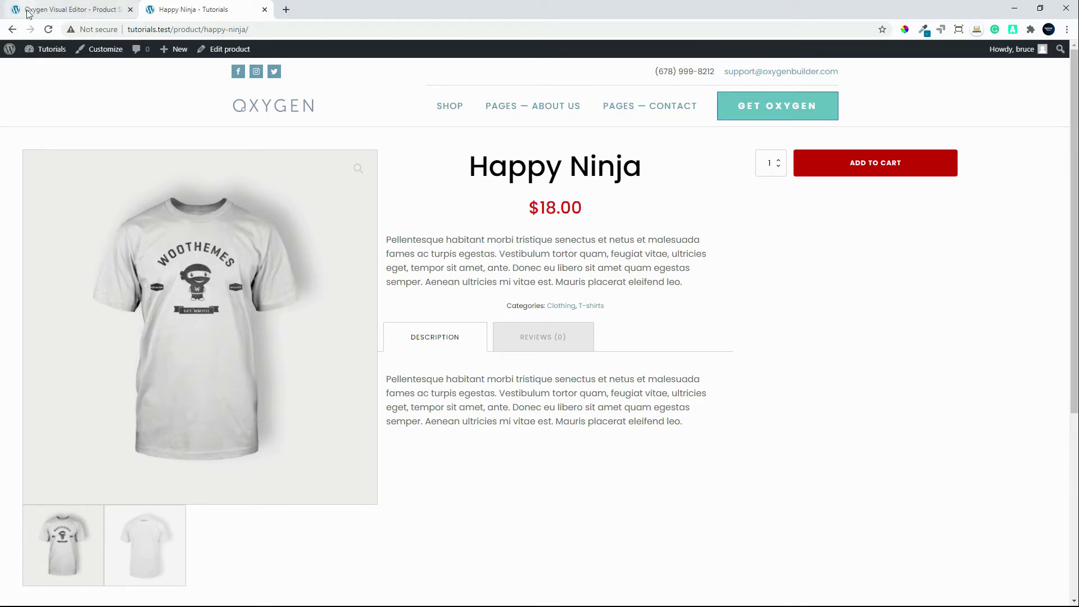
Return to the Oxygen builder and set the width of the cart button column to 20%.
{"action": "left_click", "coordinate": [59, 12]}
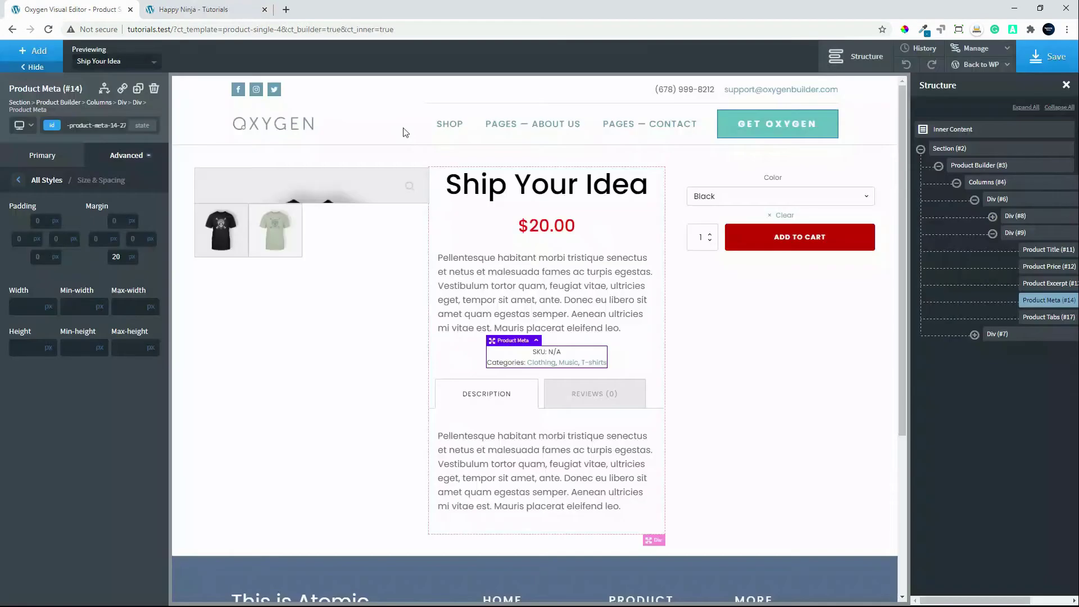
{"action": "left_click", "coordinate": [732, 309]}
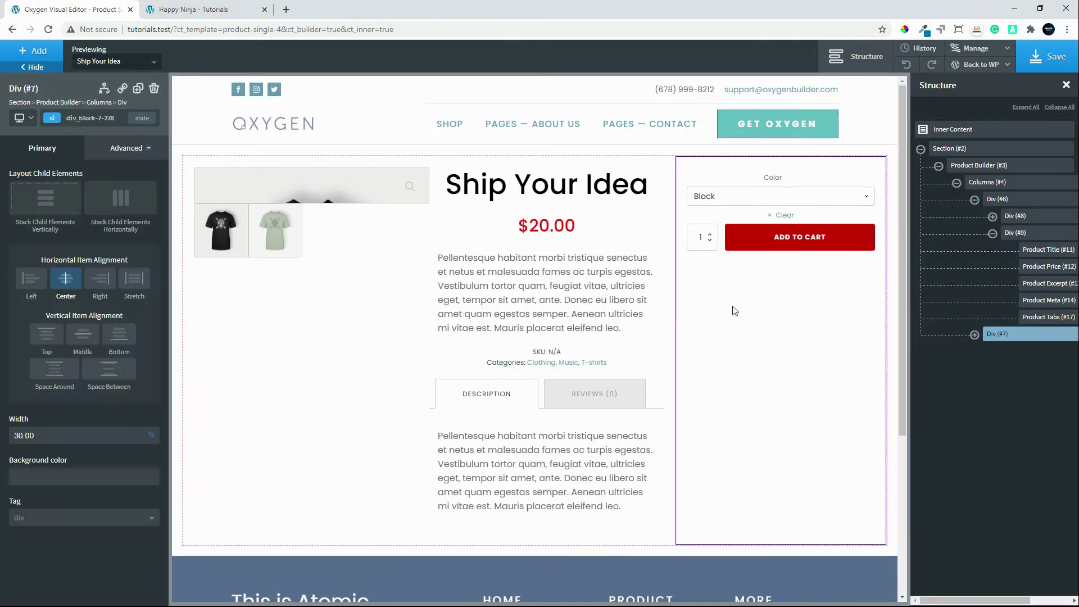
{"action": "double_click", "coordinate": [46, 435]}
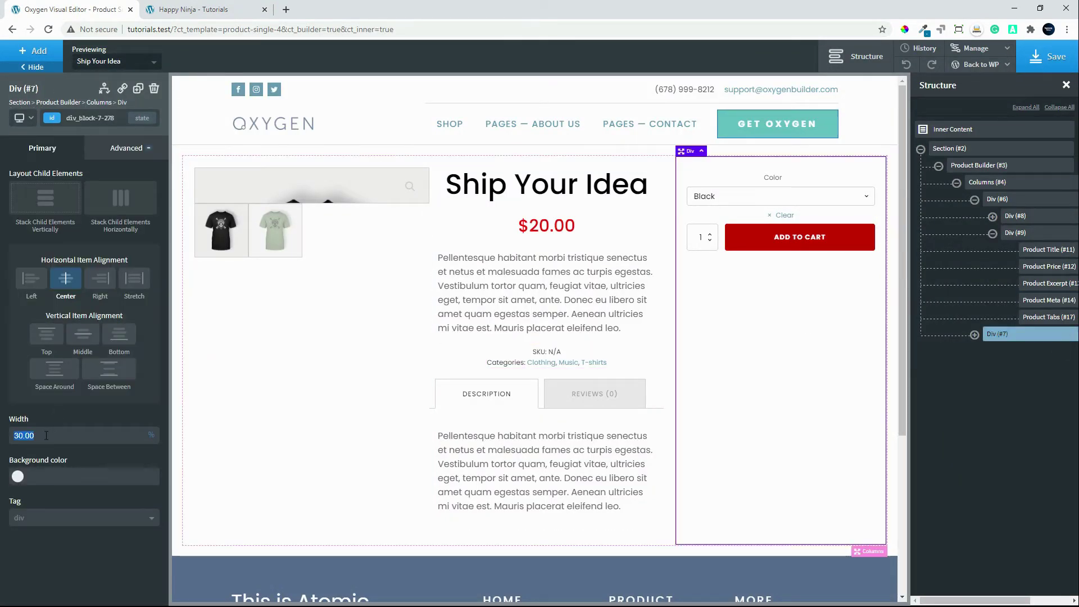
{"action": "type", "text": "20"}
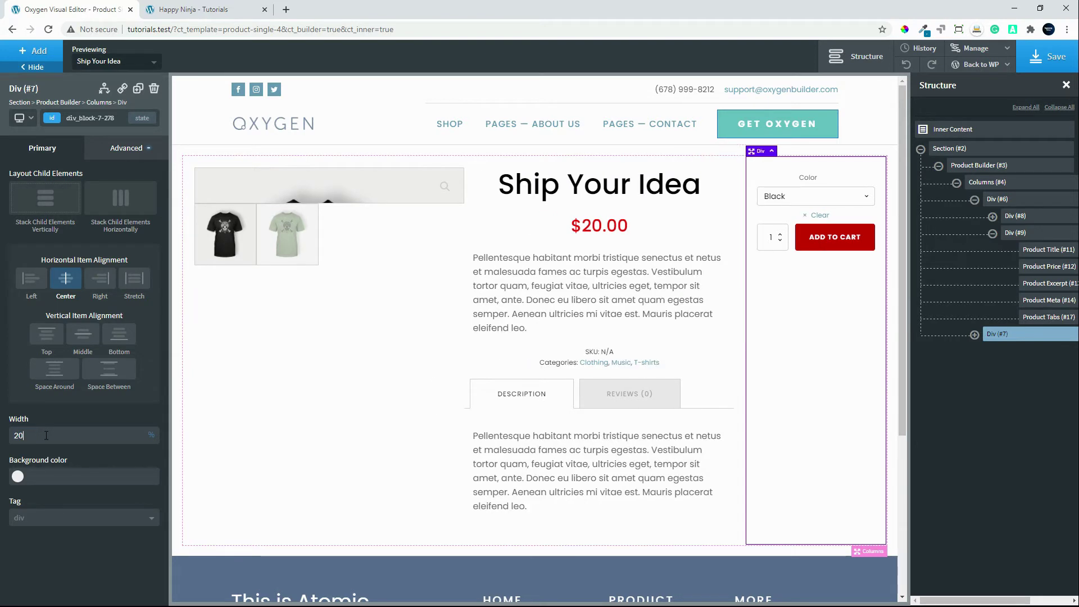
Inside the wide first column, set the product images div's width to 40% and the product details div's width to 60%.
{"action": "left_click", "coordinate": [998, 200]}
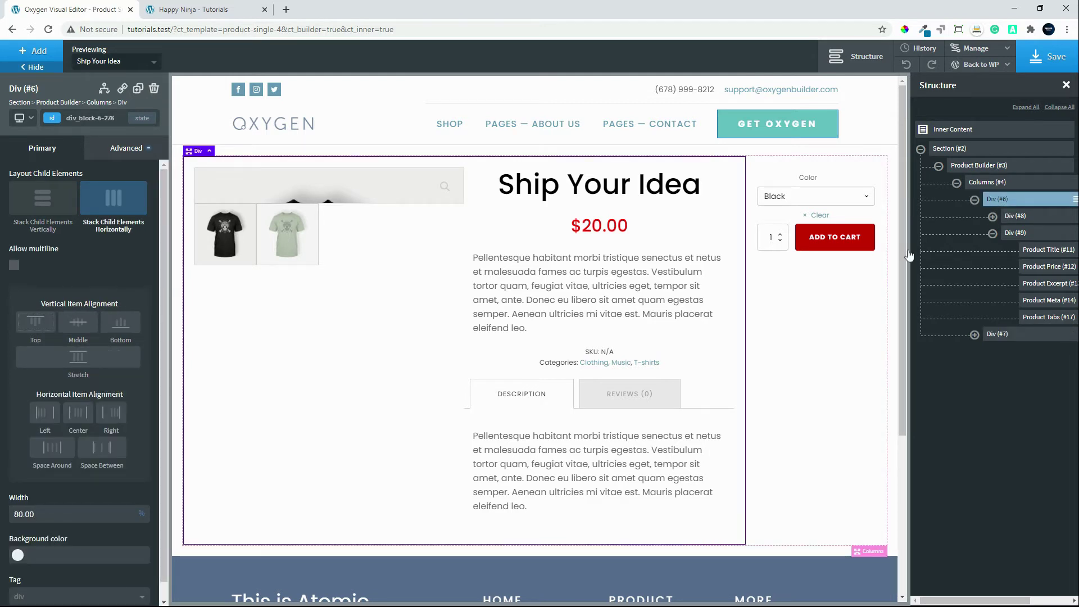
{"action": "left_click", "coordinate": [1022, 220]}
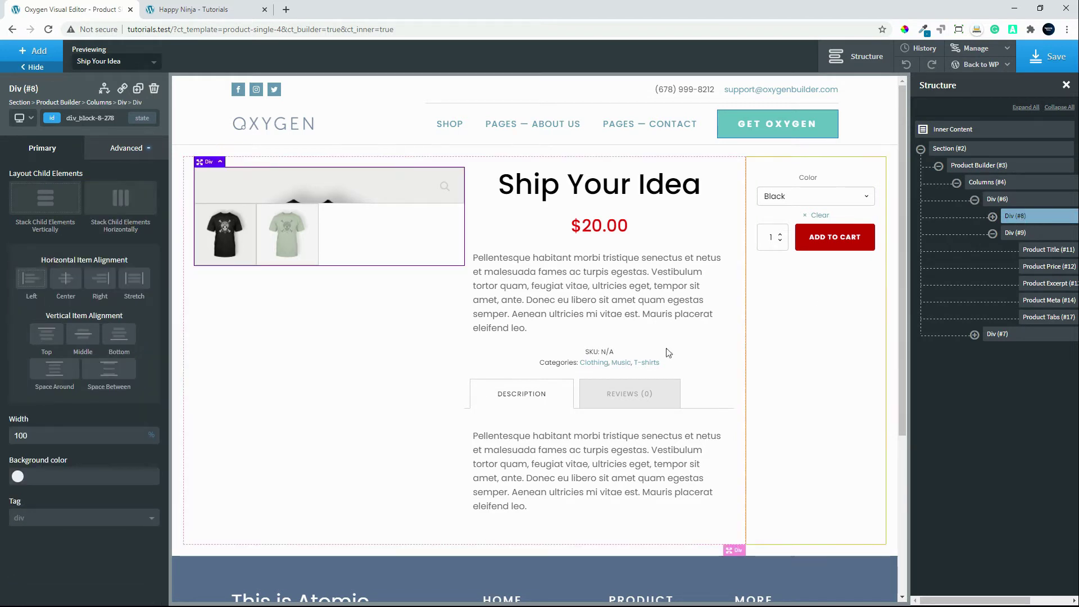
{"action": "double_click", "coordinate": [45, 436]}
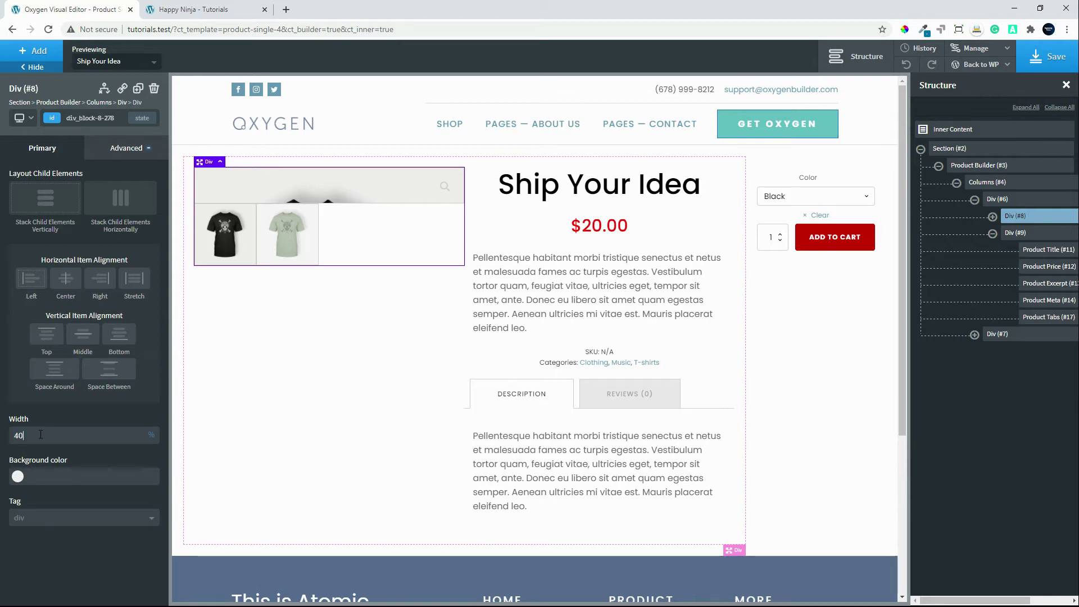
{"action": "left_click", "coordinate": [1016, 232]}
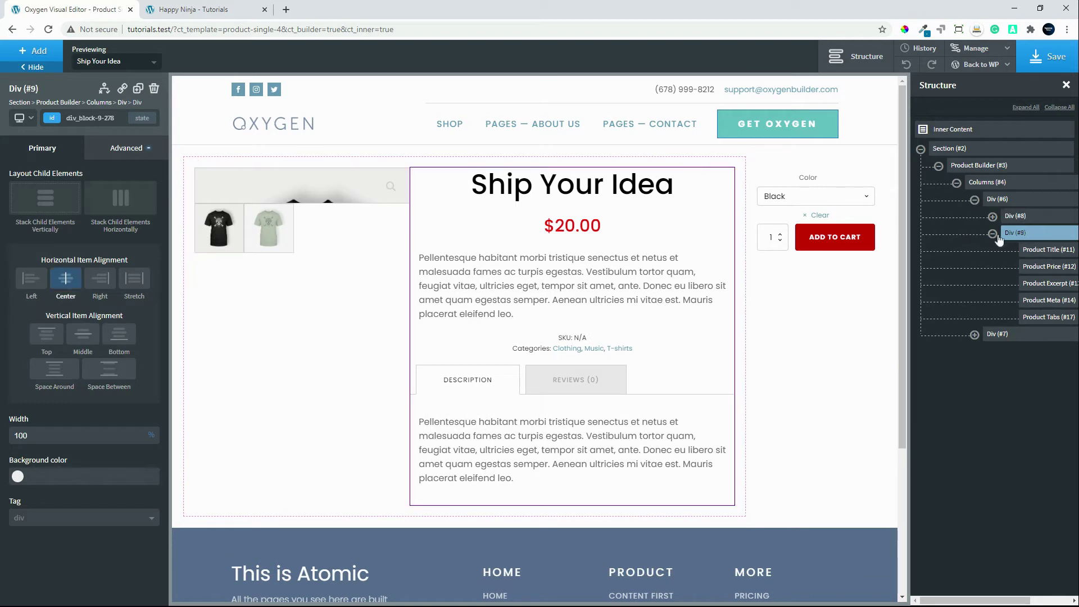
{"action": "left_click_drag", "start_coordinate": [56, 438], "coordinate": [1, 428]}
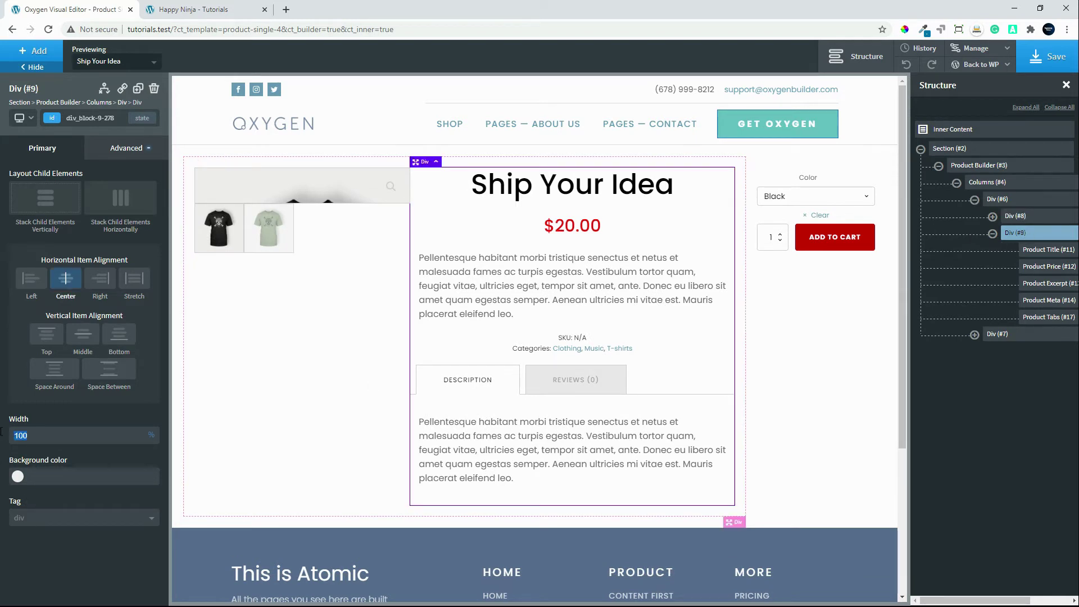
{"action": "type", "text": "60"}
Save the template and check the new column proportions on the refreshed Happy Ninja product page.
{"action": "left_click", "coordinate": [1042, 59]}
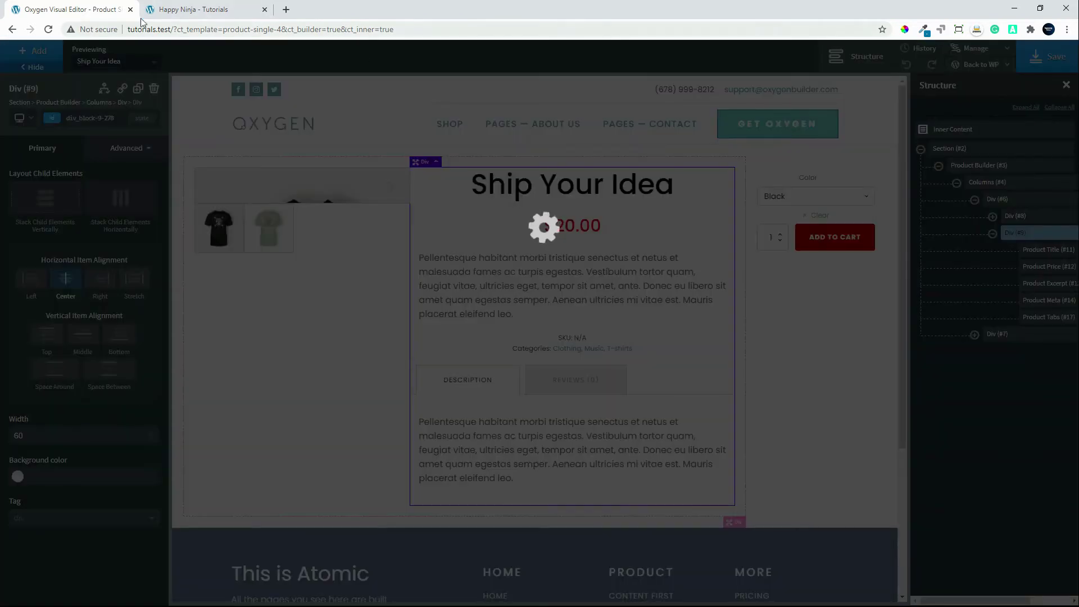
{"action": "left_click", "coordinate": [192, 10]}
{"action": "left_click", "coordinate": [50, 30]}
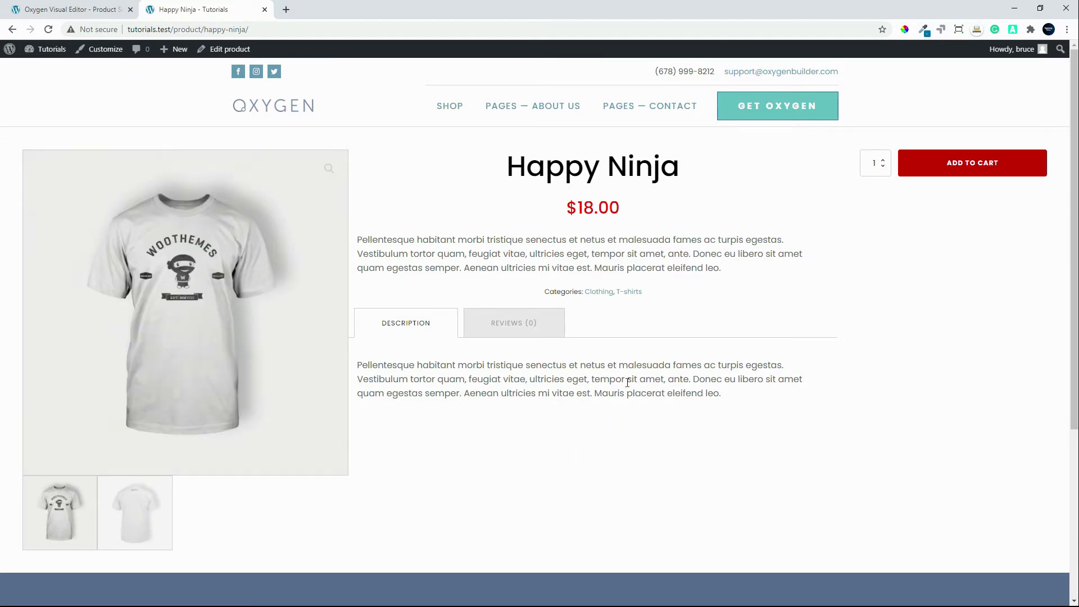
Return to the Oxygen builder and add a Related Products component below the tabs in the product details div.
{"action": "left_click", "coordinate": [74, 9]}
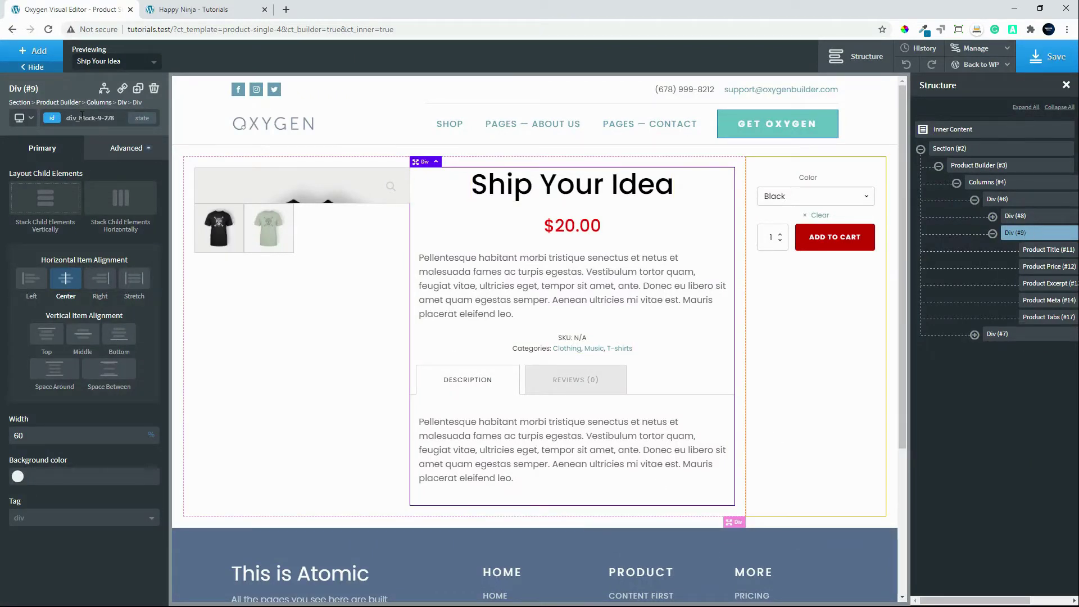
{"action": "left_click", "coordinate": [33, 51]}
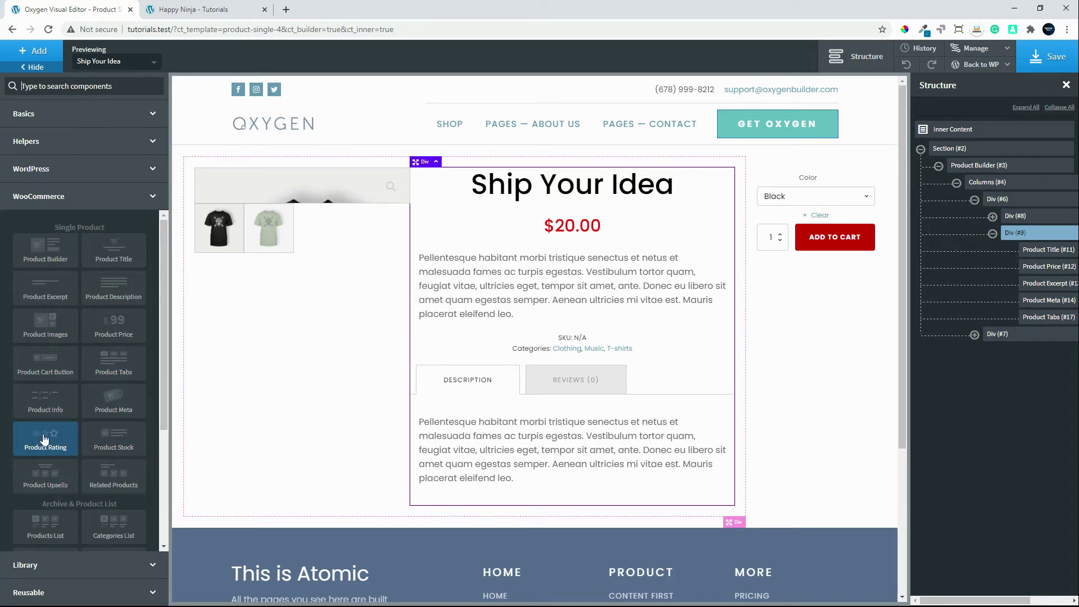
{"action": "left_click", "coordinate": [109, 475]}
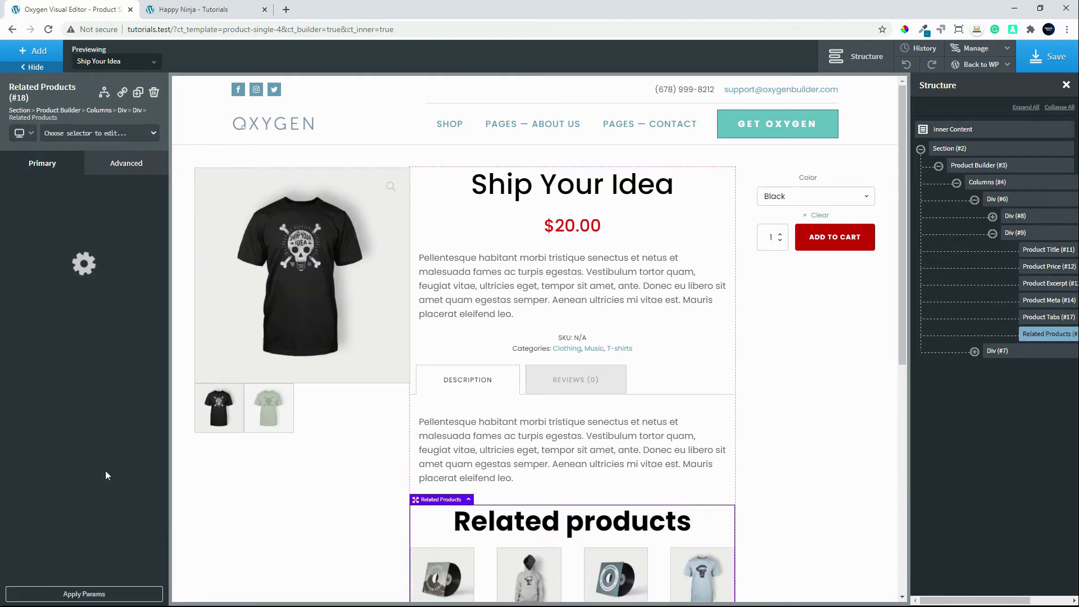
{"action": "scroll", "coordinate": [550, 523], "scroll_direction": "down", "scroll_amount": 3}
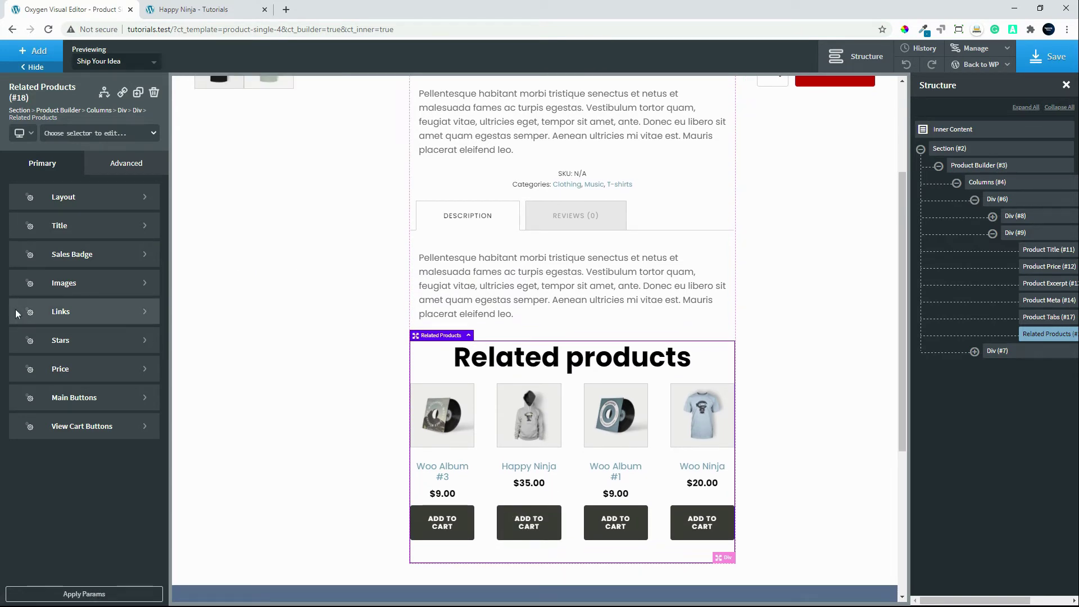
Set the Related Products title's font weight to 500 and its font size to 40 px.
{"action": "left_click", "coordinate": [73, 235]}
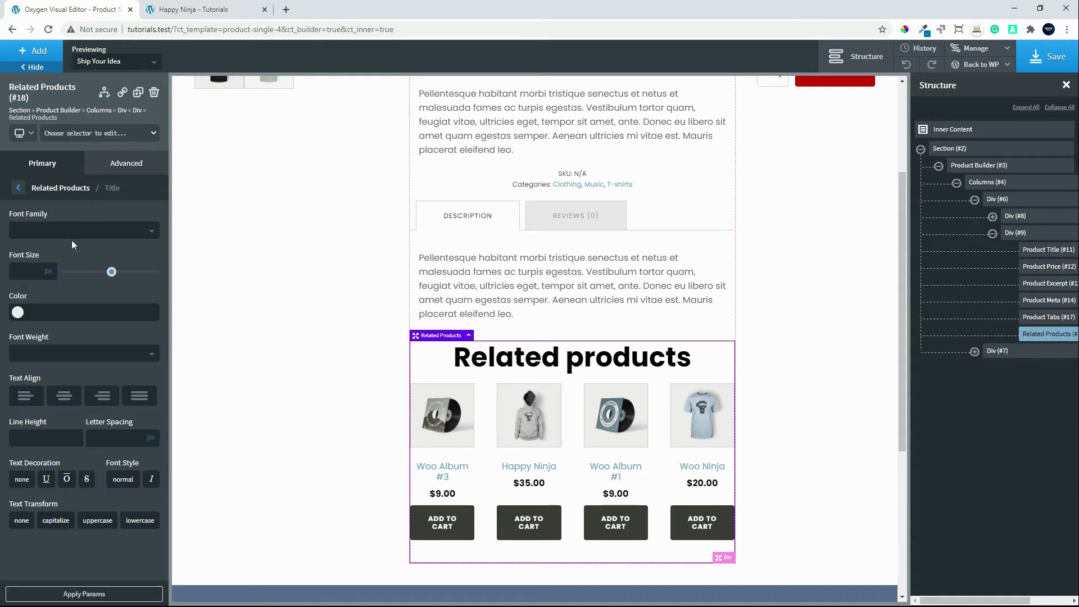
{"action": "left_click", "coordinate": [53, 354]}
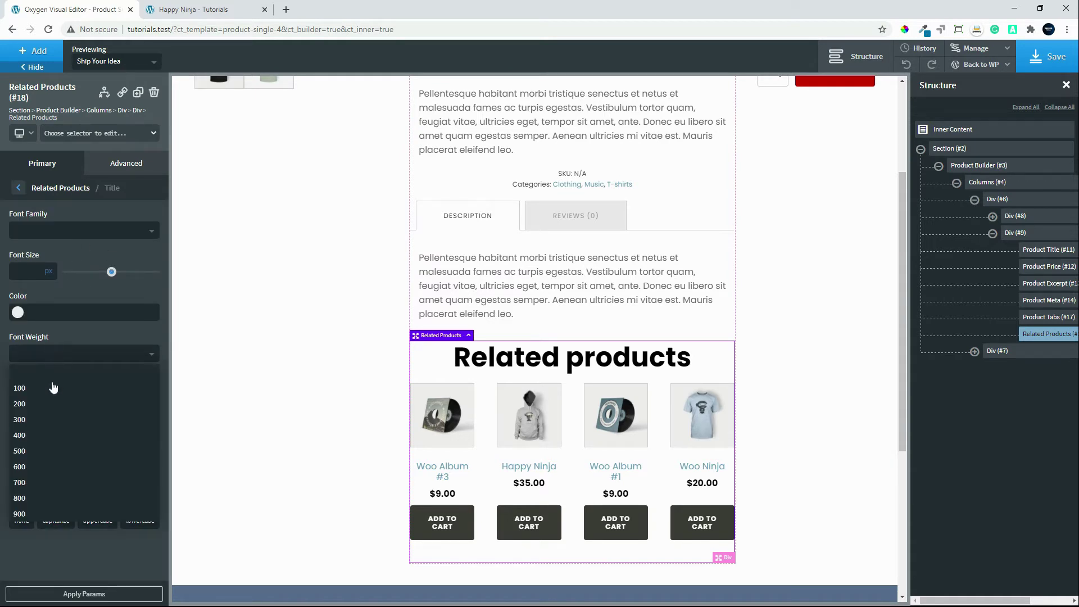
{"action": "left_click", "coordinate": [47, 452]}
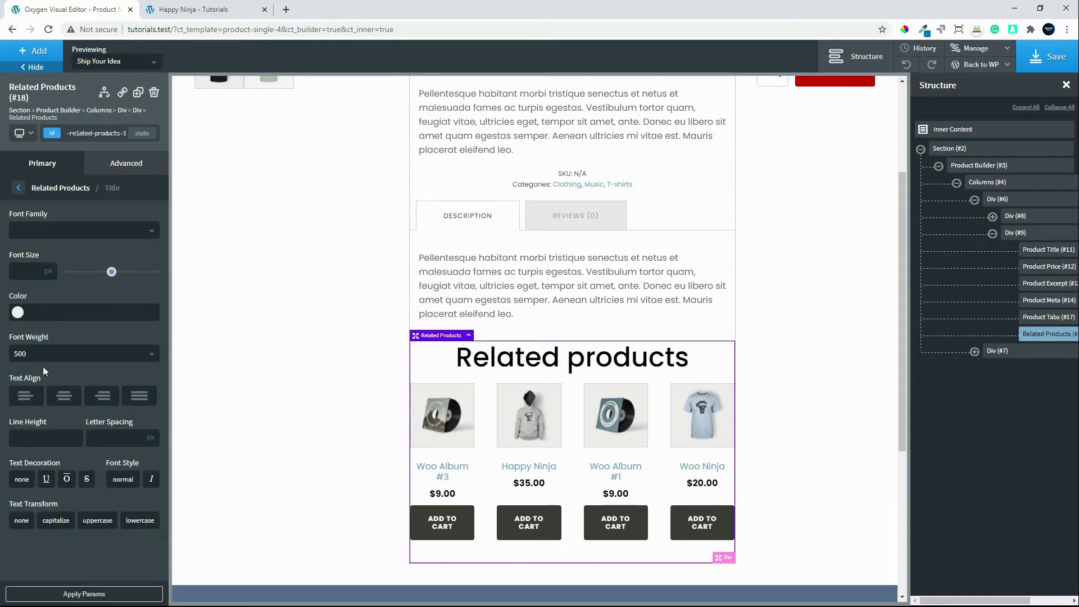
{"action": "type", "text": "50"}
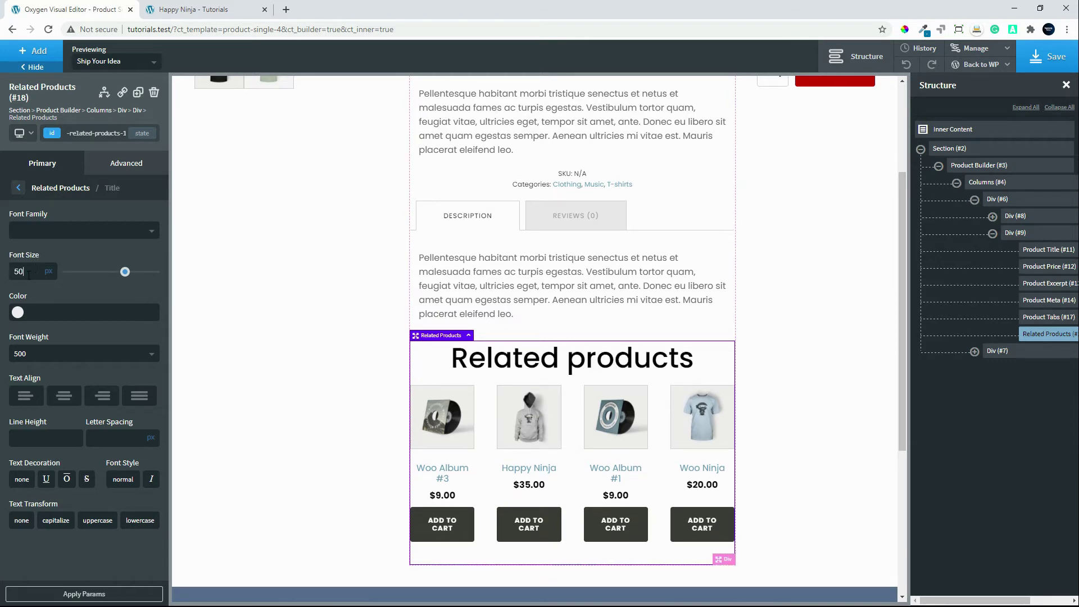
{"action": "left_click_drag", "start_coordinate": [29, 275], "coordinate": [3, 277]}
{"action": "type", "text": "40"}
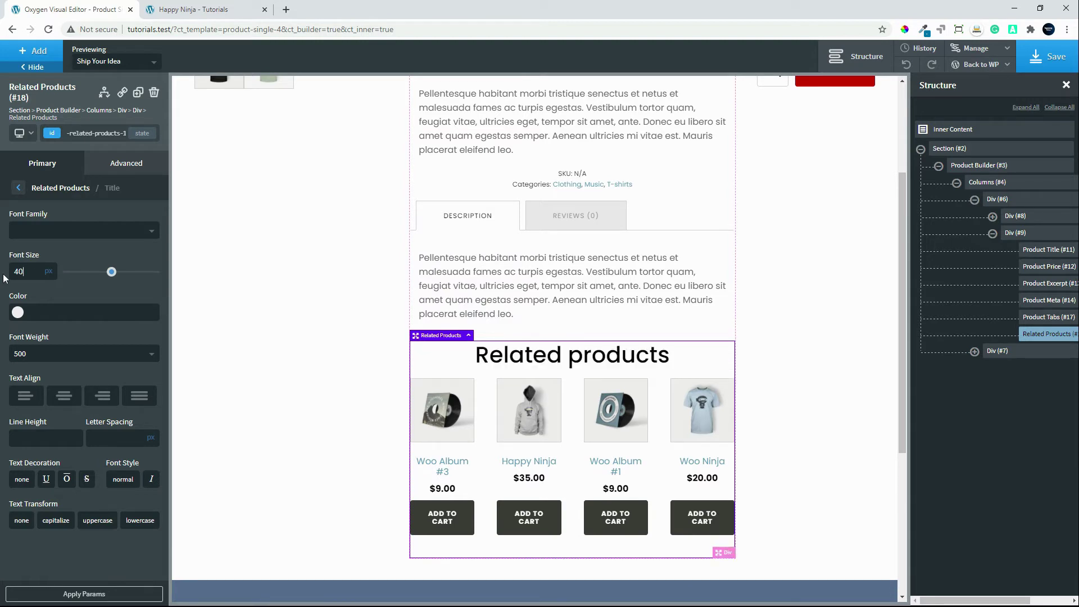
In the Related Products layout settings, try a left columns inner padding of 5 px and clear it again.
{"action": "left_click", "coordinate": [19, 189]}
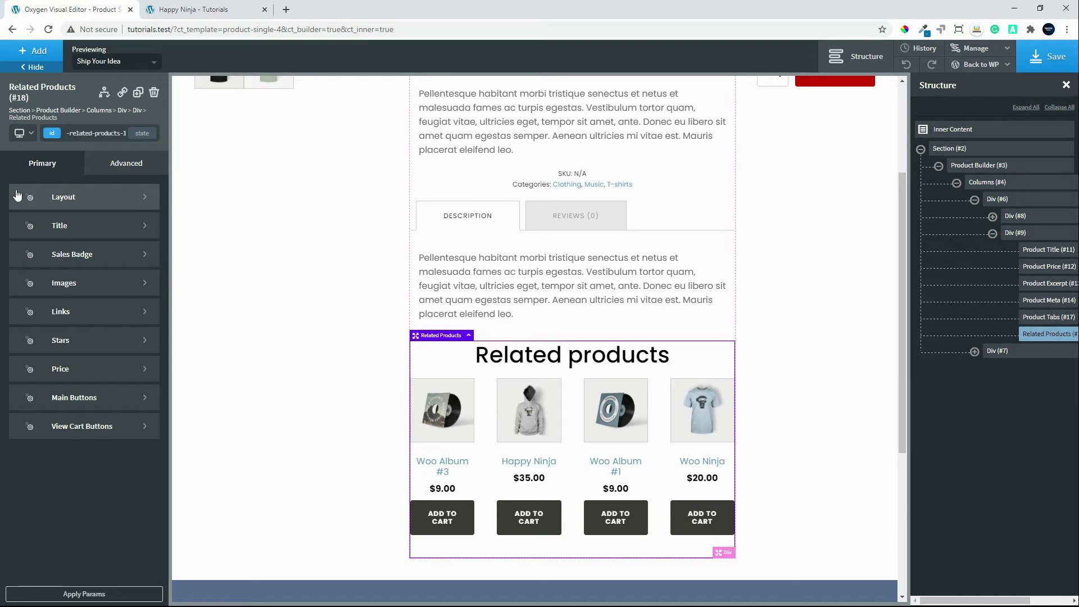
{"action": "left_click", "coordinate": [62, 198]}
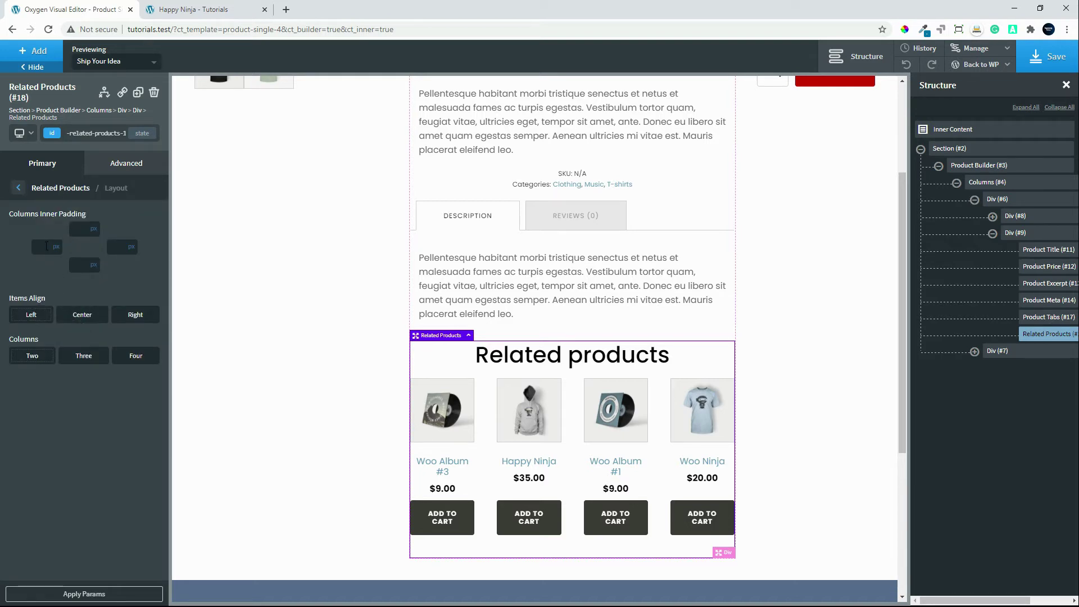
{"action": "left_click", "coordinate": [46, 246]}
{"action": "type", "text": "5"}
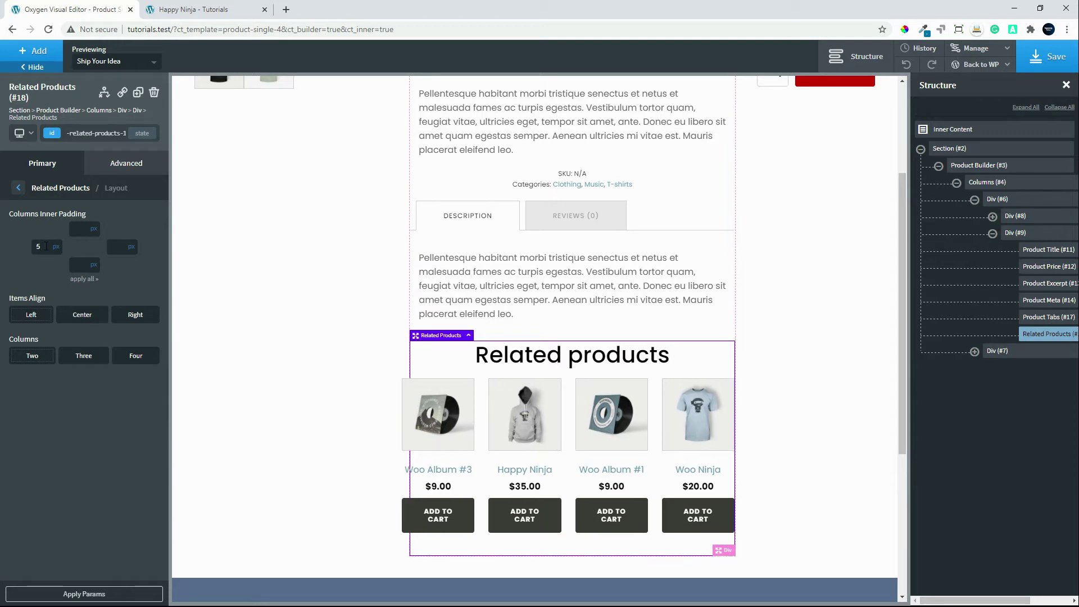
{"action": "key", "text": "BackSpace"}
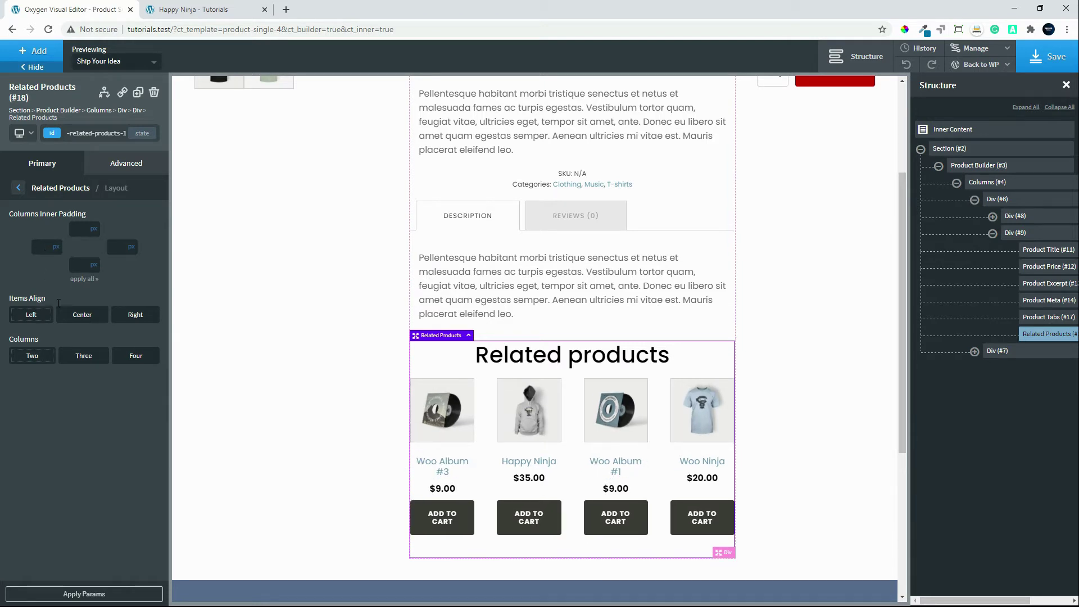
Try a three-column layout for the related products and settle on two columns.
{"action": "left_click", "coordinate": [80, 360]}
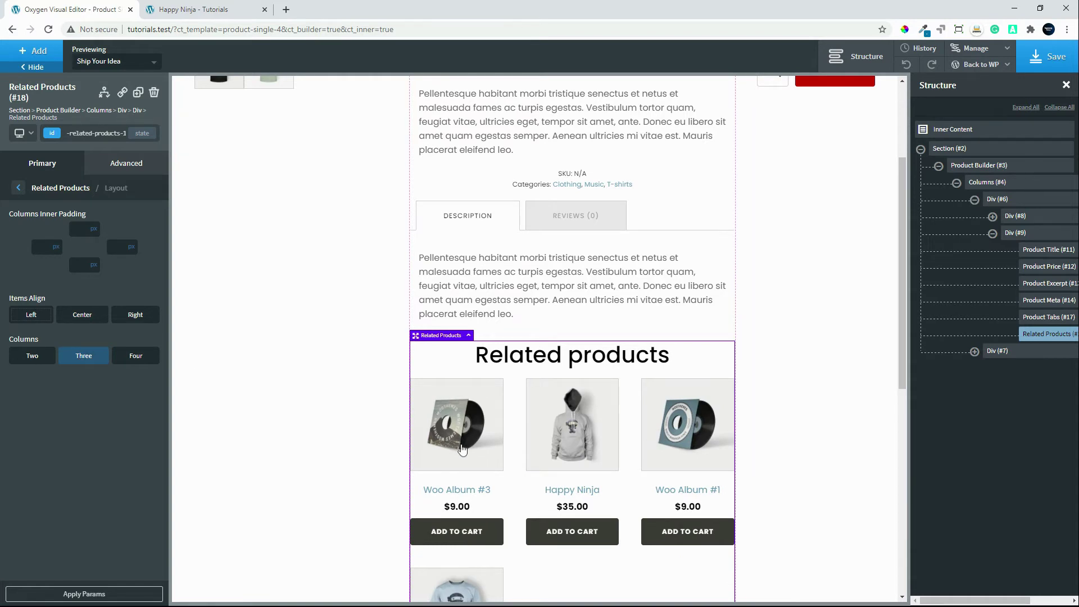
{"action": "left_click", "coordinate": [30, 357]}
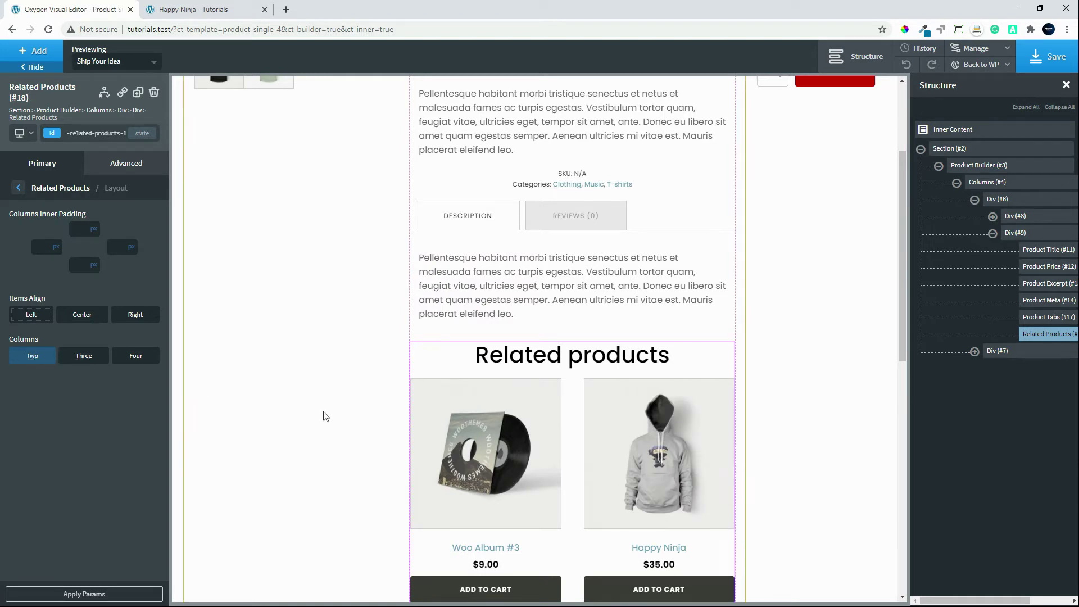
{"action": "scroll", "coordinate": [612, 414], "scroll_direction": "down", "scroll_amount": 3}
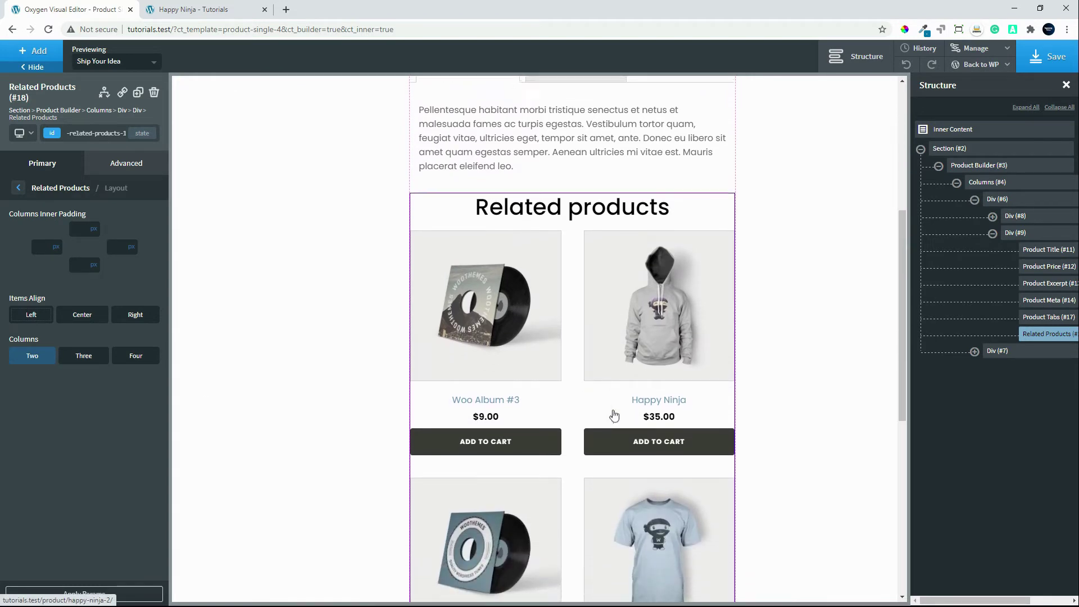
{"action": "scroll", "coordinate": [615, 415], "scroll_direction": "up", "scroll_amount": 1}
Save the template and examine the related products section on the refreshed Happy Ninja product page.
{"action": "left_click", "coordinate": [1062, 63]}
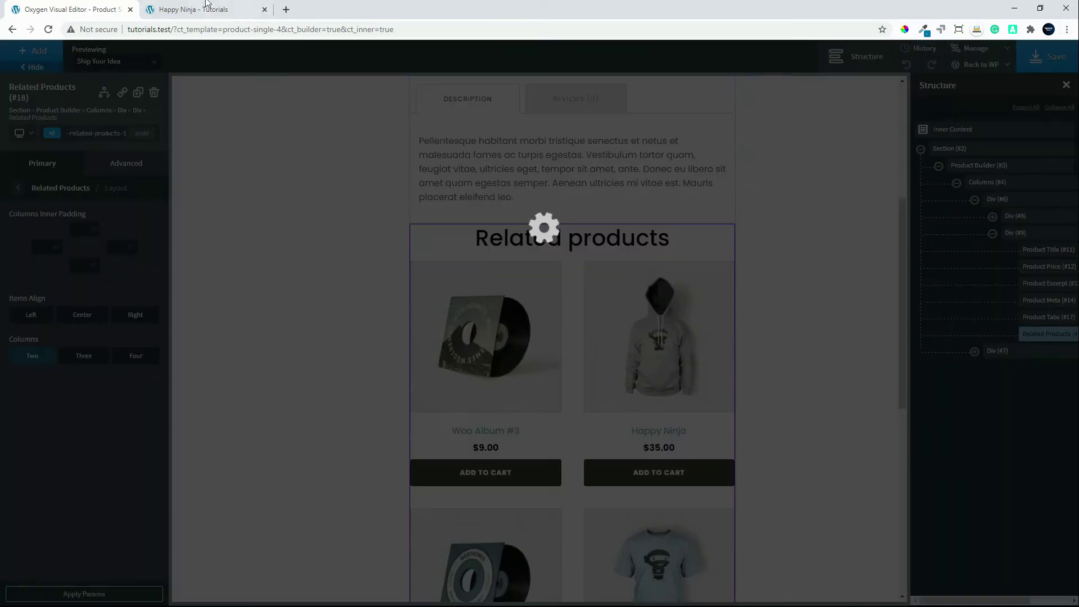
{"action": "left_click", "coordinate": [197, 11]}
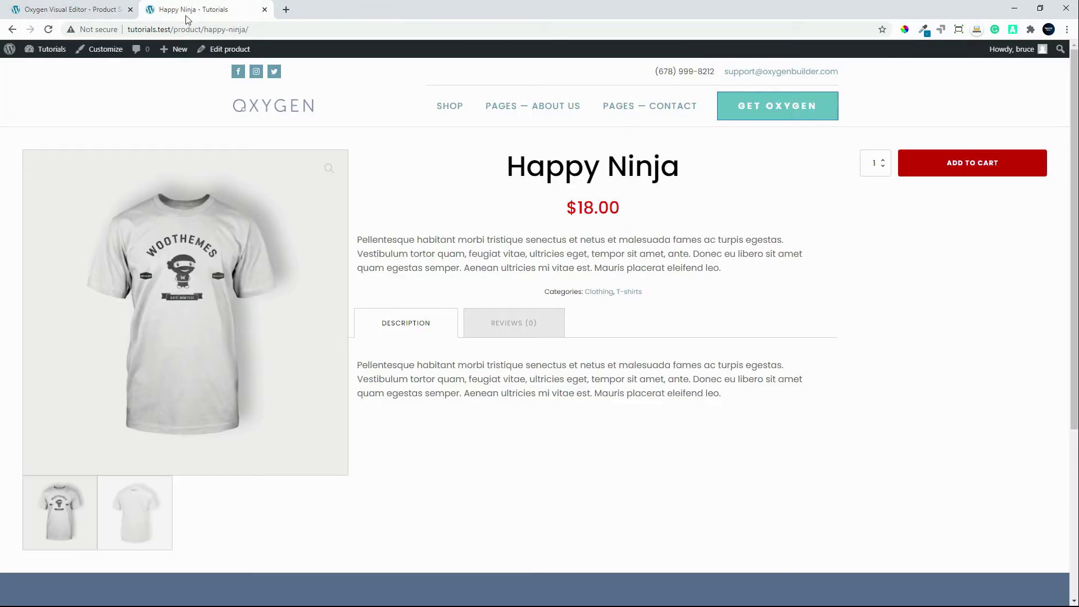
{"action": "left_click", "coordinate": [49, 29]}
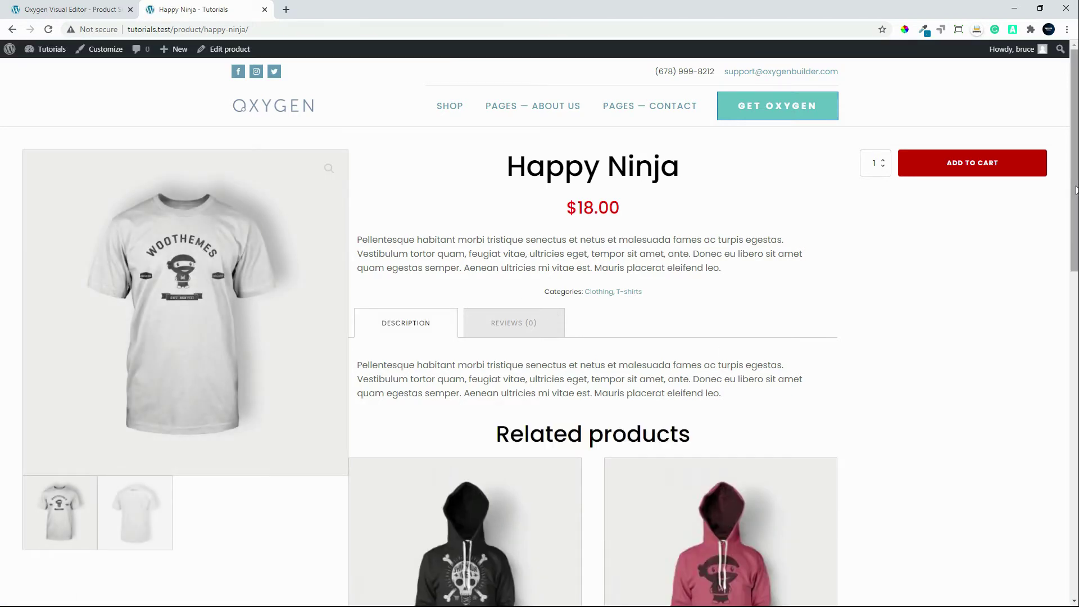
{"action": "scroll", "coordinate": [1056, 318], "scroll_direction": "down", "scroll_amount": 5}
{"action": "scroll", "coordinate": [1053, 412], "scroll_direction": "down", "scroll_amount": 9}
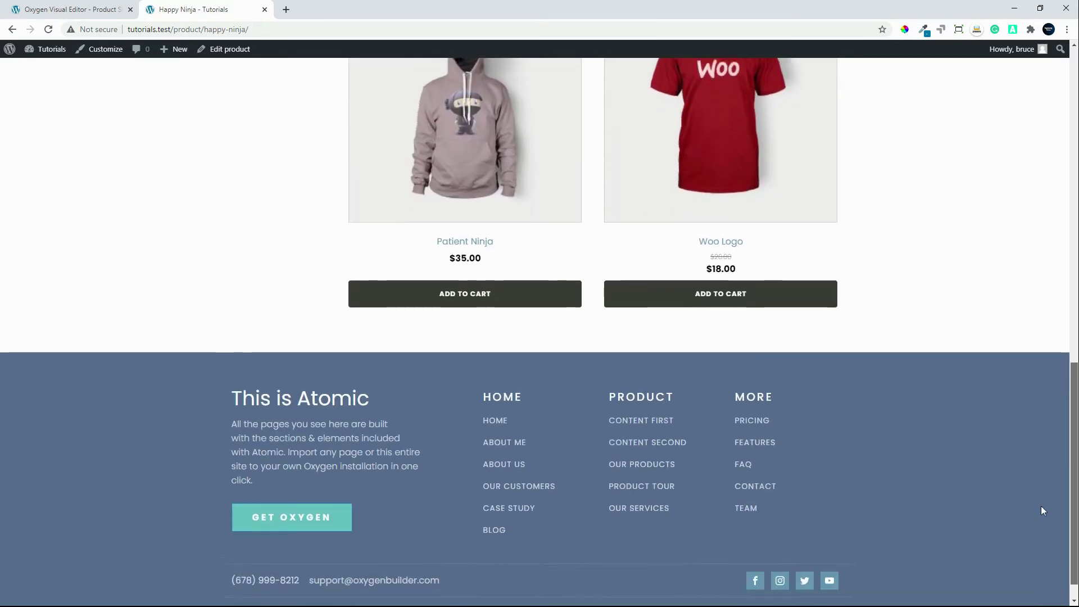
{"action": "scroll", "coordinate": [1041, 506], "scroll_direction": "up", "scroll_amount": 12}
{"action": "scroll", "coordinate": [540, 332], "scroll_direction": "up", "scroll_amount": 2}
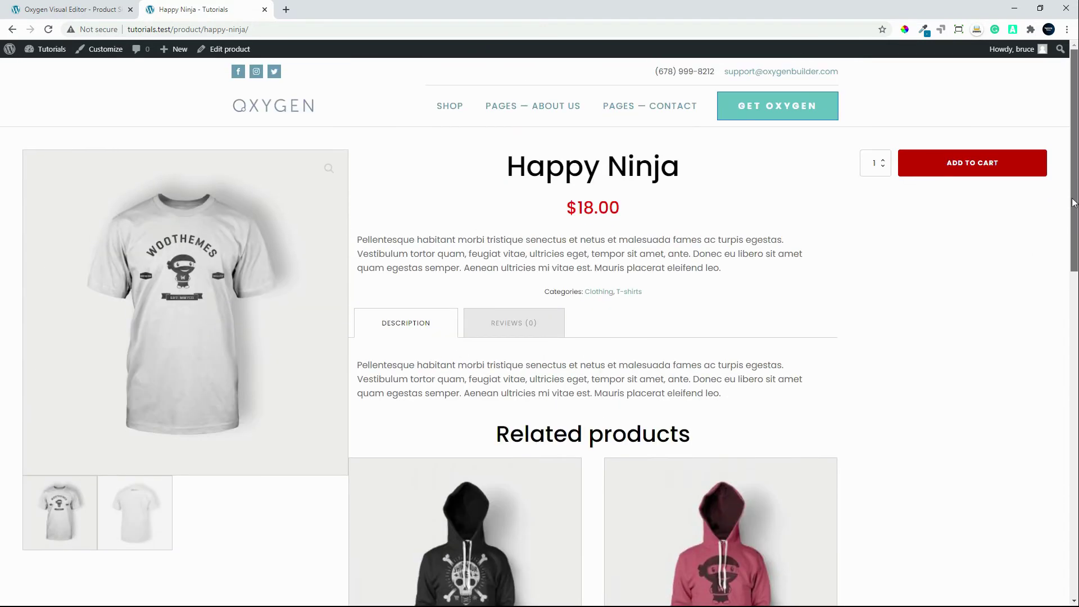
{"action": "scroll", "coordinate": [1074, 202], "scroll_direction": "down", "scroll_amount": 1}
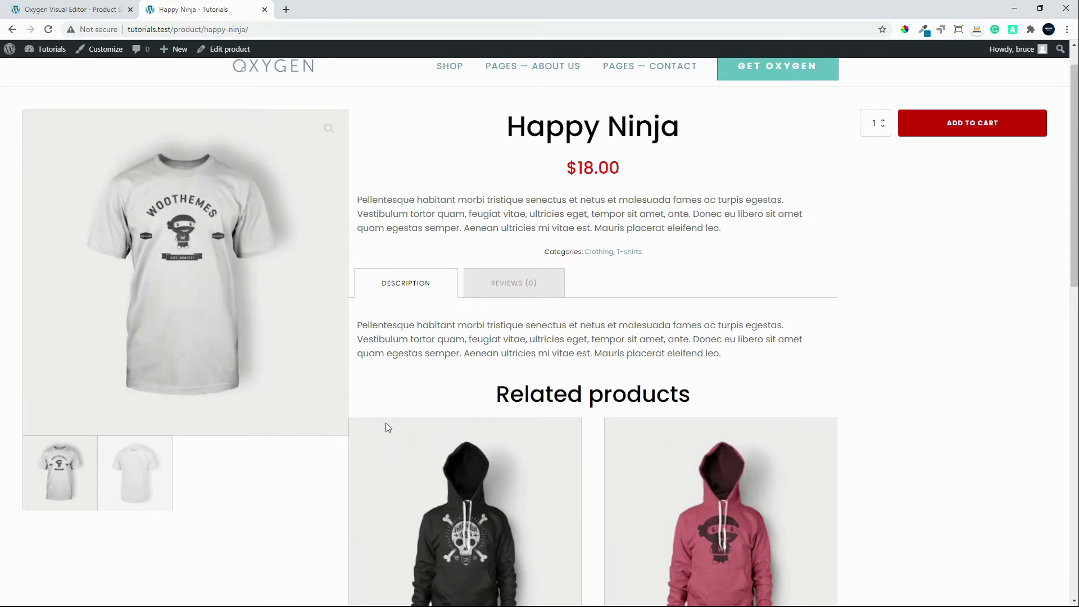
Return to the Oxygen builder and wrap the Related Products component in a new div.
{"action": "left_click", "coordinate": [83, 10]}
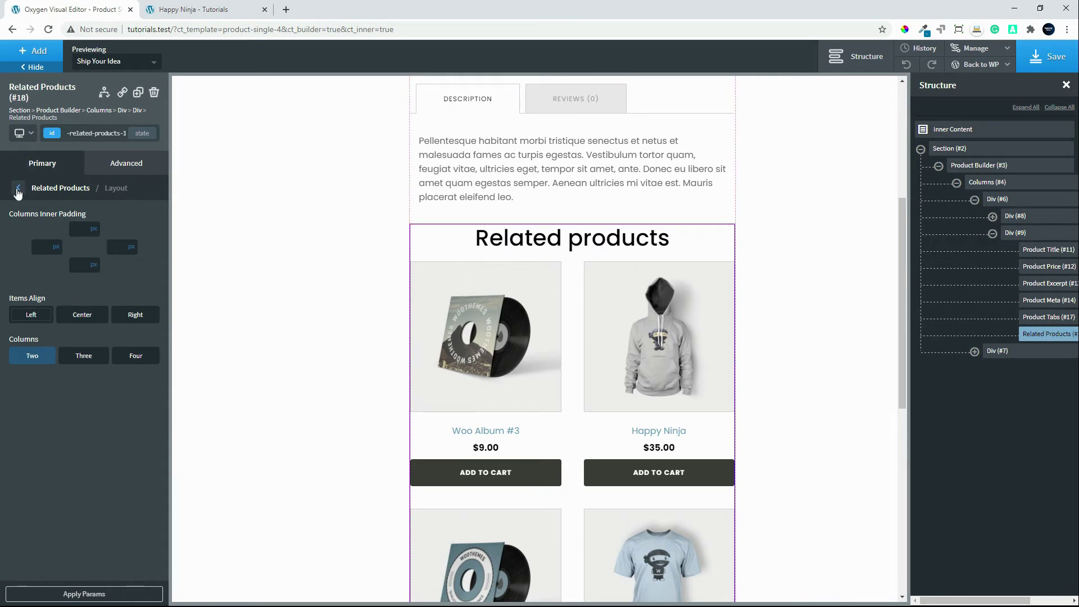
{"action": "left_click", "coordinate": [18, 188]}
{"action": "left_click", "coordinate": [133, 168]}
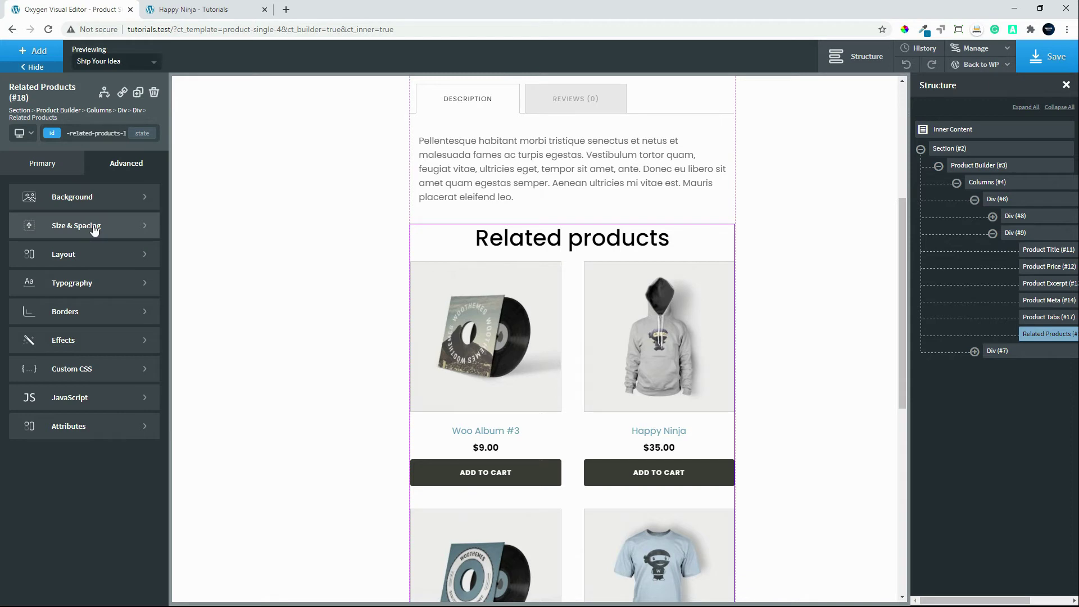
{"action": "scroll", "coordinate": [1036, 373], "scroll_direction": "right", "scroll_amount": 2}
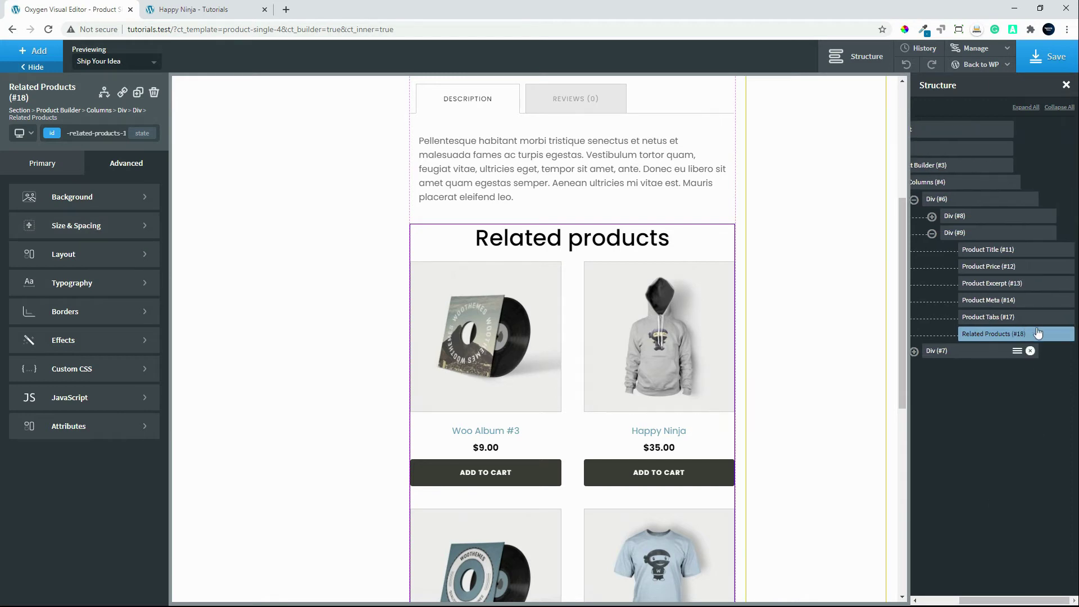
{"action": "left_click", "coordinate": [1052, 337]}
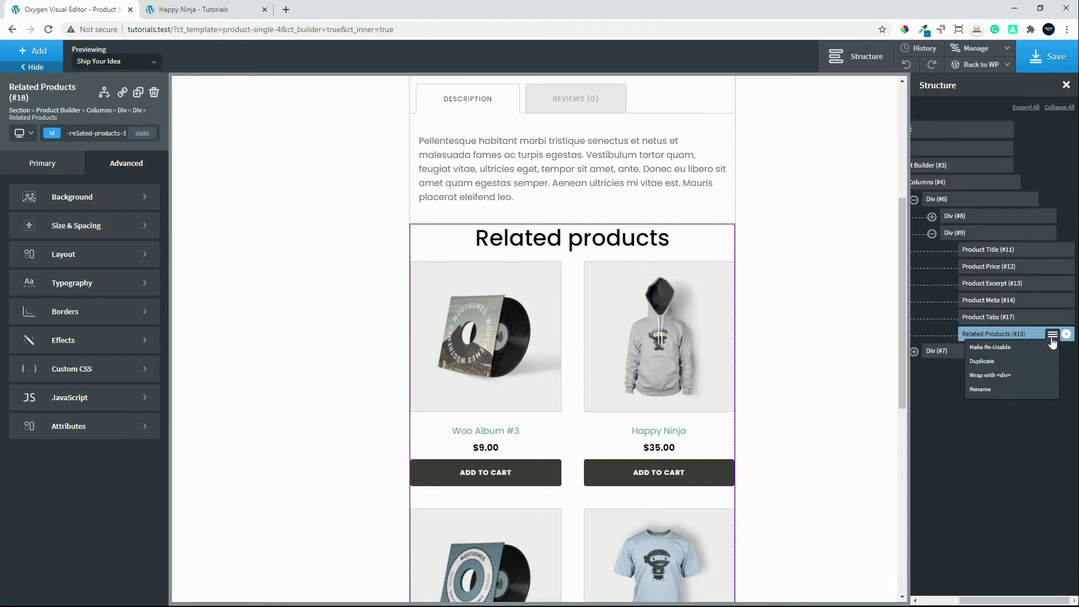
{"action": "left_click", "coordinate": [1012, 378]}
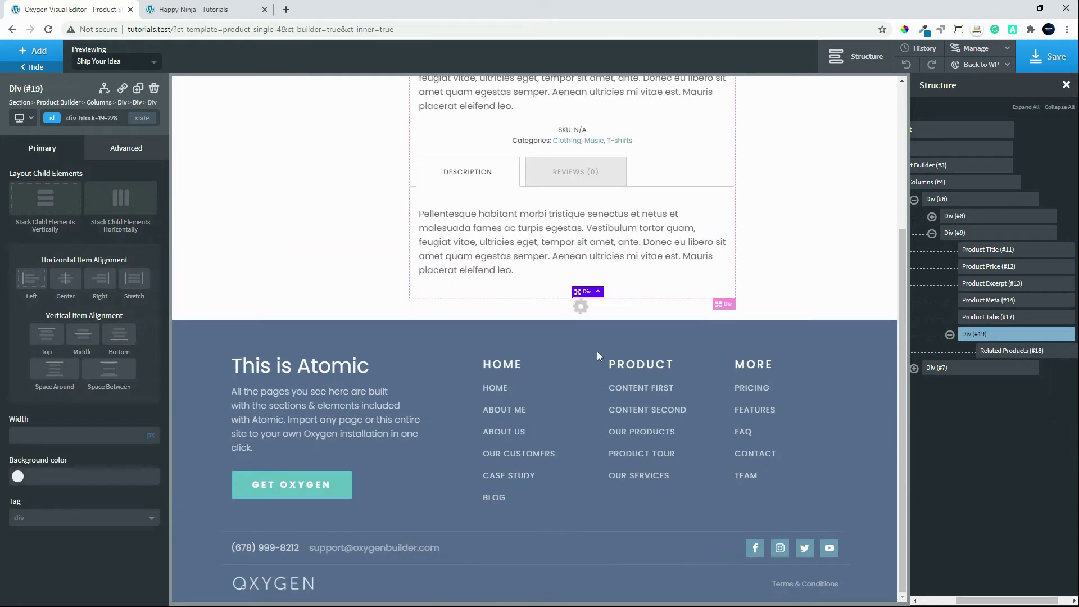
Set the padding of the div wrapping the related products to 15 px on all four sides.
{"action": "left_click", "coordinate": [128, 149]}
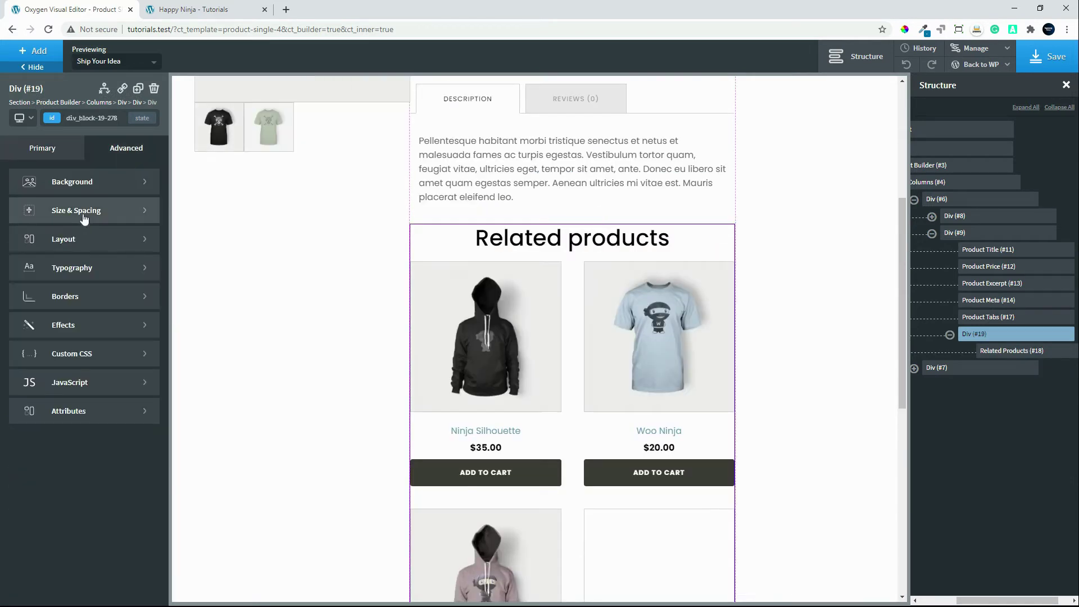
{"action": "left_click", "coordinate": [86, 216]}
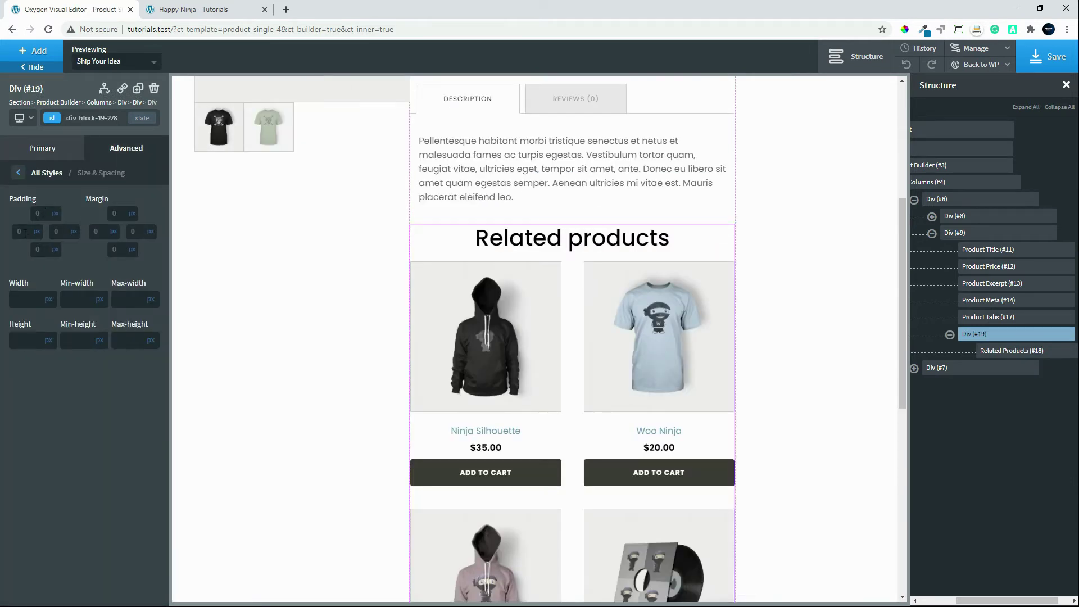
{"action": "mouse_move", "coordinate": [32, 251]}
{"action": "type", "text": "15"}
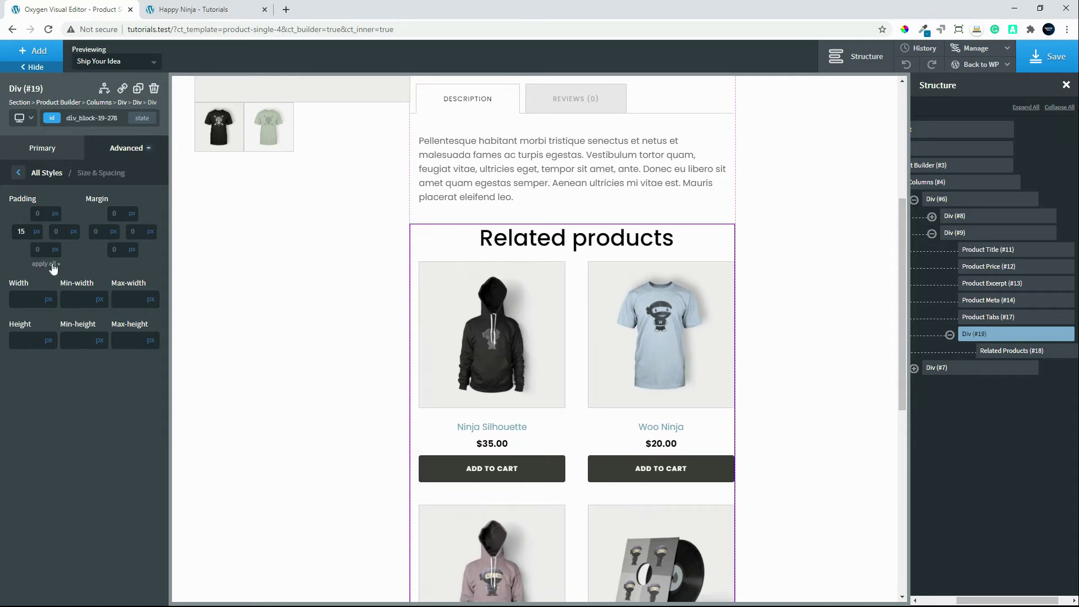
{"action": "left_click", "coordinate": [52, 265]}
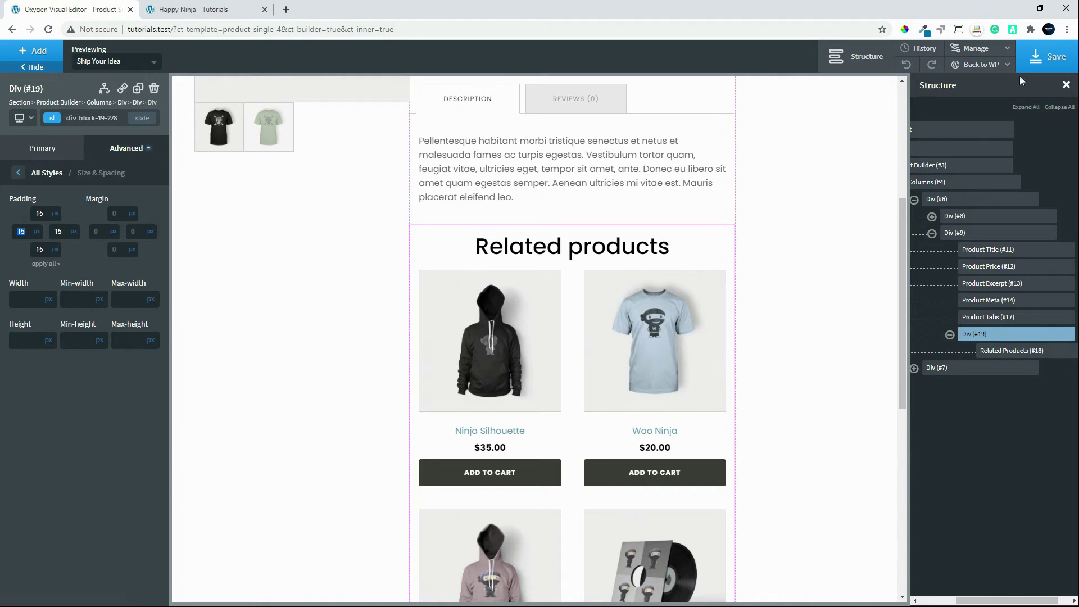
Save the template and check the spacing around the related products on the refreshed Happy Ninja product page.
{"action": "left_click", "coordinate": [1046, 56]}
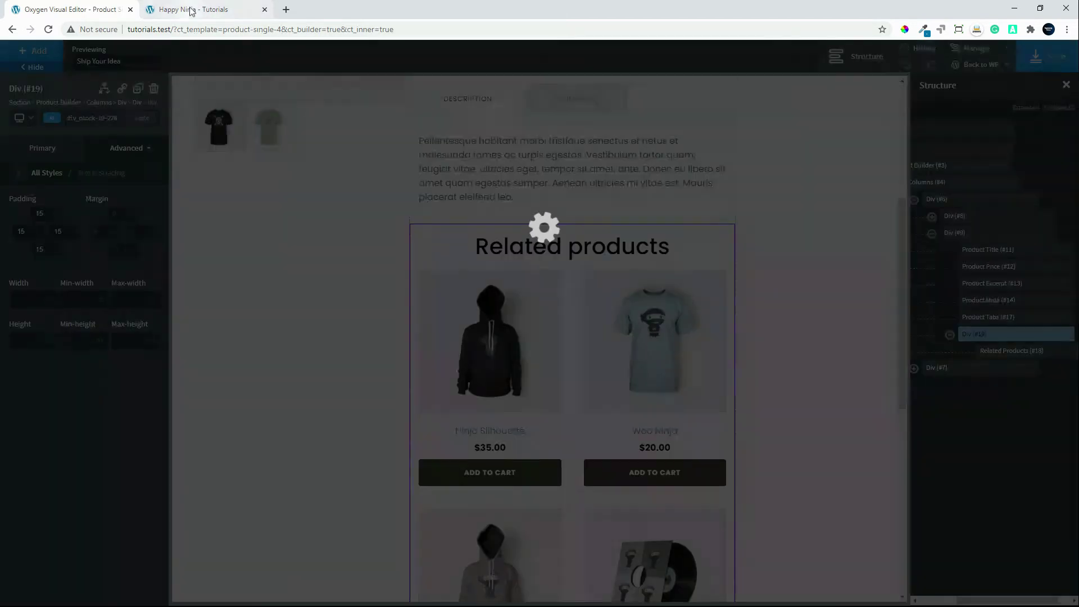
{"action": "left_click", "coordinate": [185, 10]}
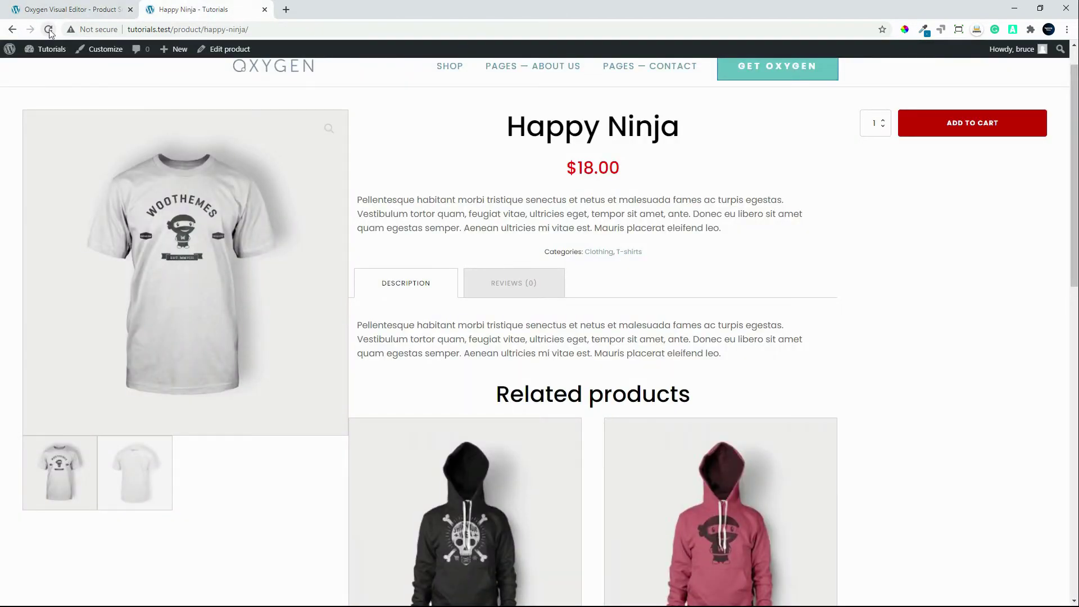
{"action": "left_click", "coordinate": [49, 32]}
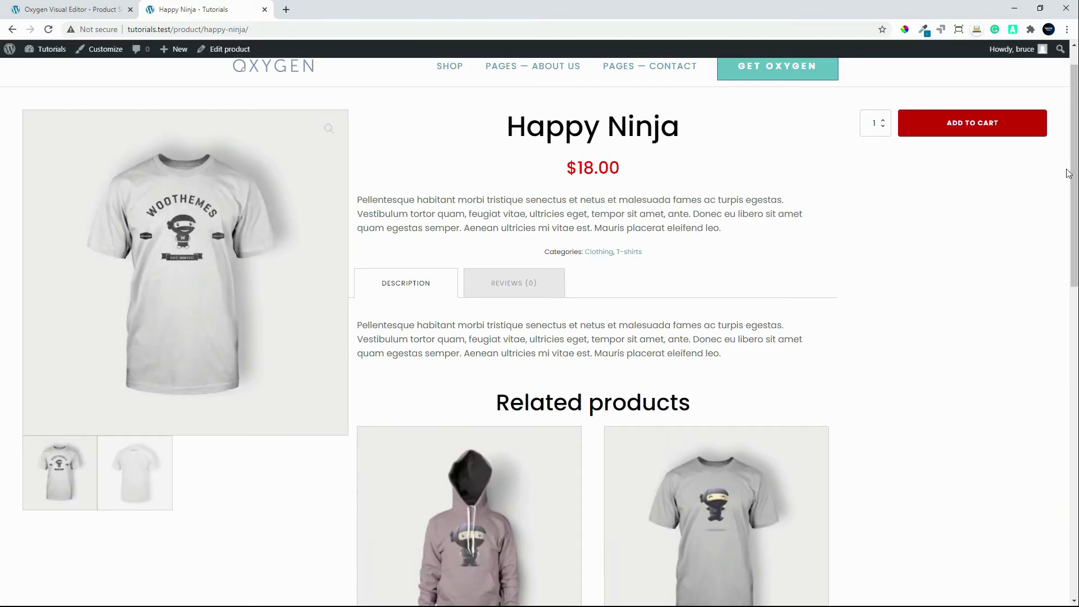
{"action": "left_click_drag", "start_coordinate": [1075, 125], "coordinate": [929, 28]}
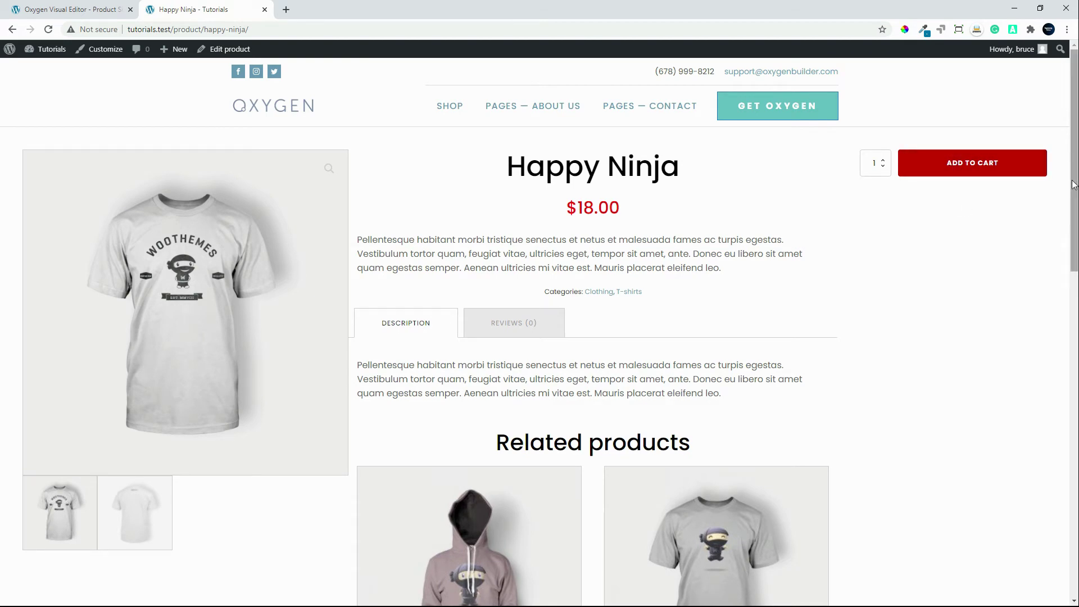
Return to the Oxygen builder and add the class add-to-cart-button to the div wrapping the Product Cart Button.
{"action": "mouse_move", "coordinate": [1074, 185]}
{"action": "left_mouse_down"}
{"action": "mouse_move", "coordinate": [1020, 563]}
{"action": "mouse_move", "coordinate": [1071, 300]}
{"action": "mouse_move", "coordinate": [1073, 183]}
{"action": "left_mouse_up"}
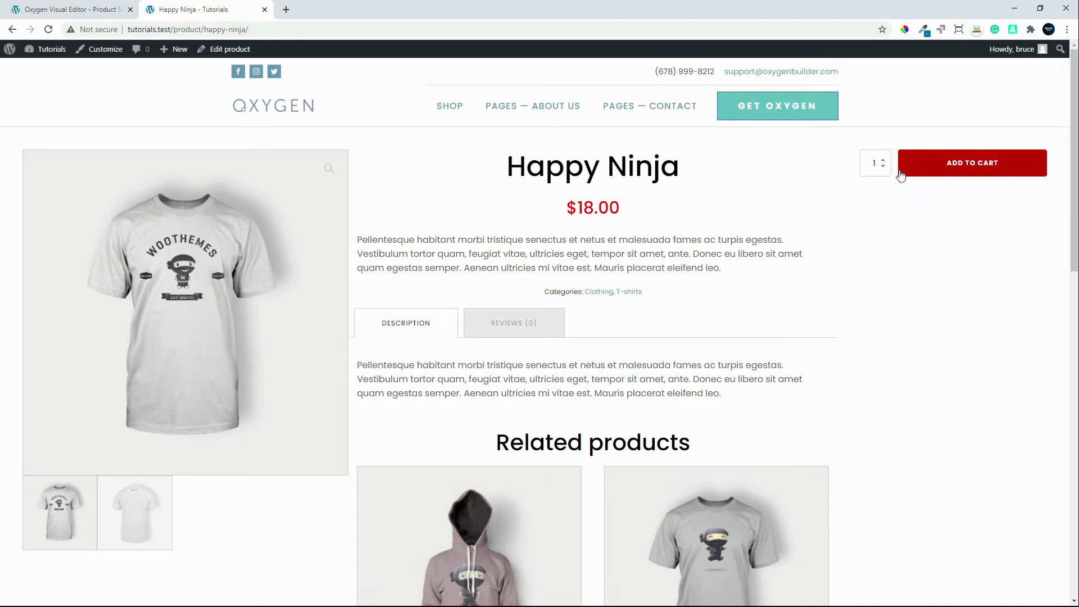
{"action": "left_click", "coordinate": [89, 8]}
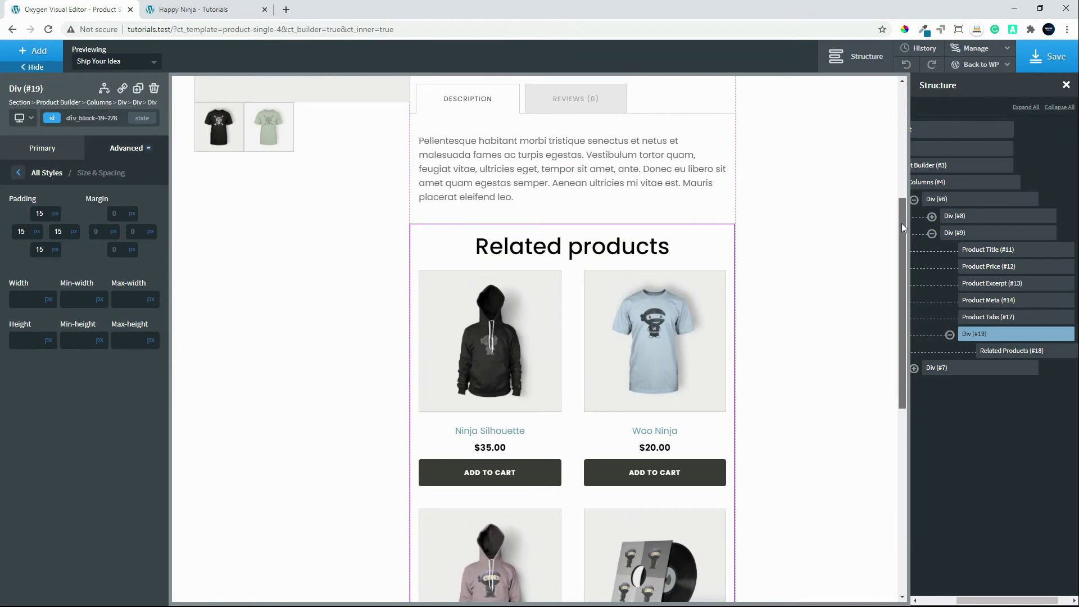
{"action": "left_click_drag", "start_coordinate": [901, 224], "coordinate": [936, 59]}
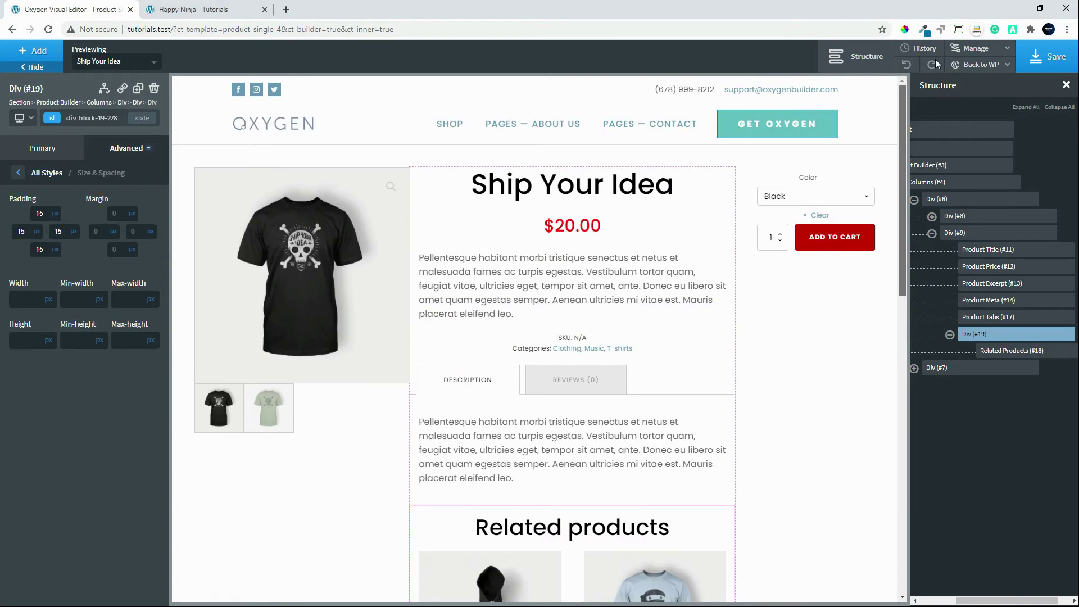
{"action": "left_click", "coordinate": [860, 177]}
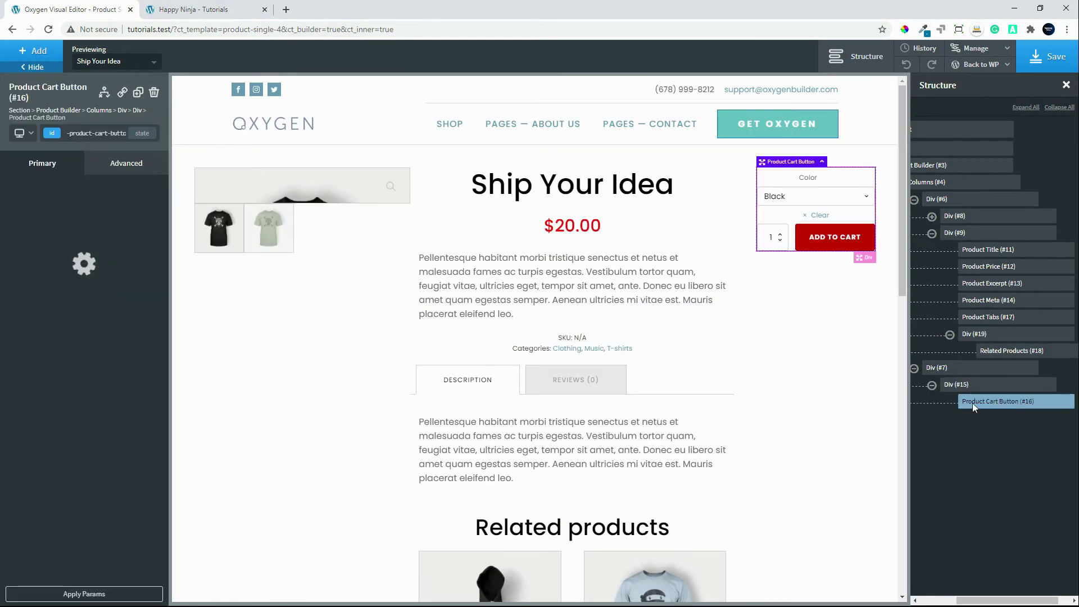
{"action": "left_click", "coordinate": [969, 387]}
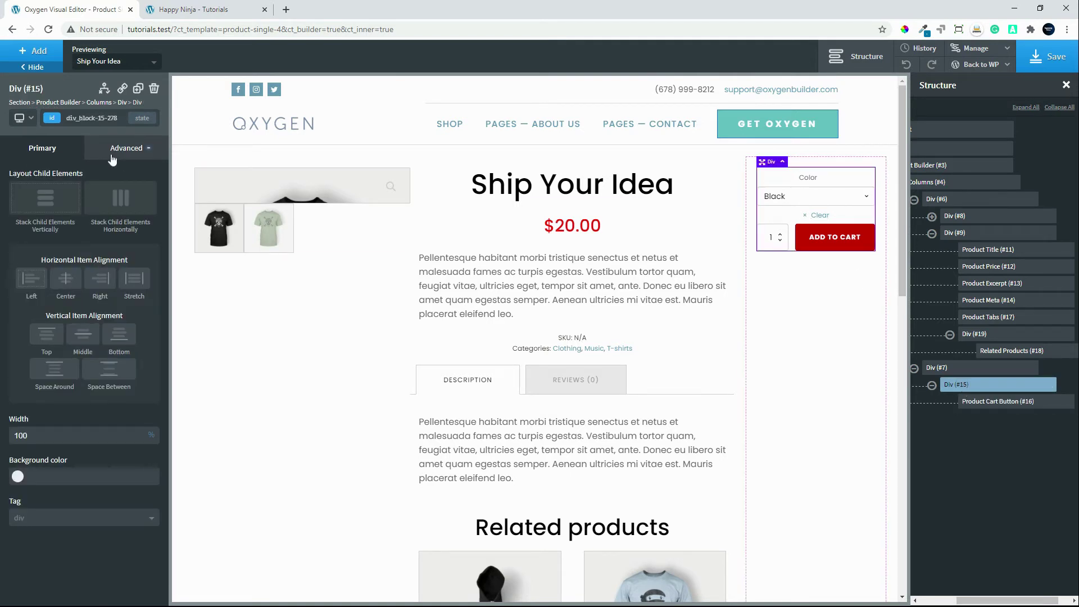
{"action": "left_click", "coordinate": [104, 119]}
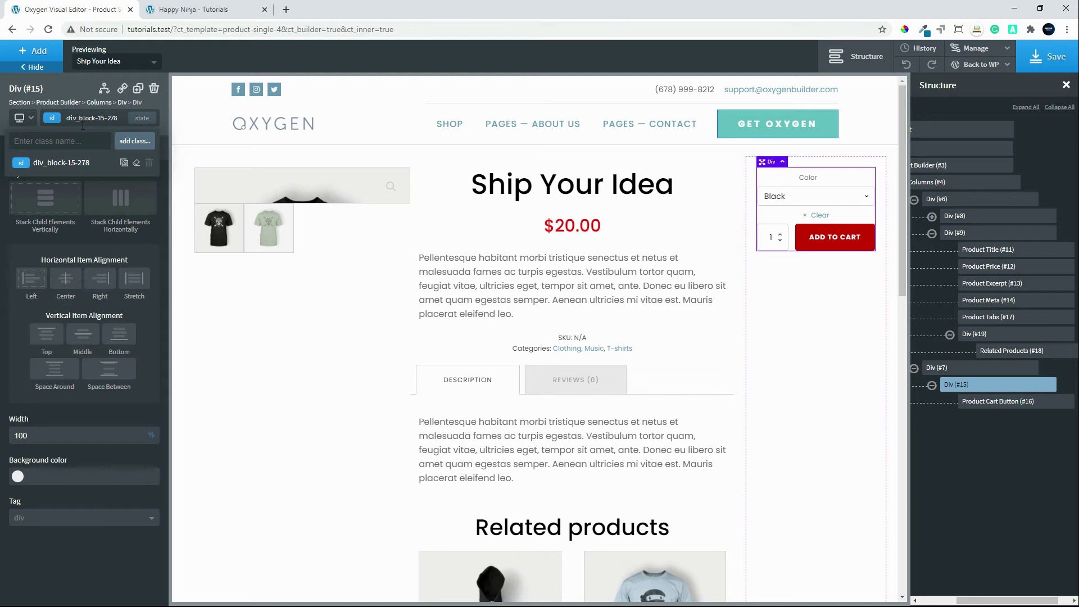
{"action": "type", "text": "add-to-cart-button"}
{"action": "key", "text": "Return"}
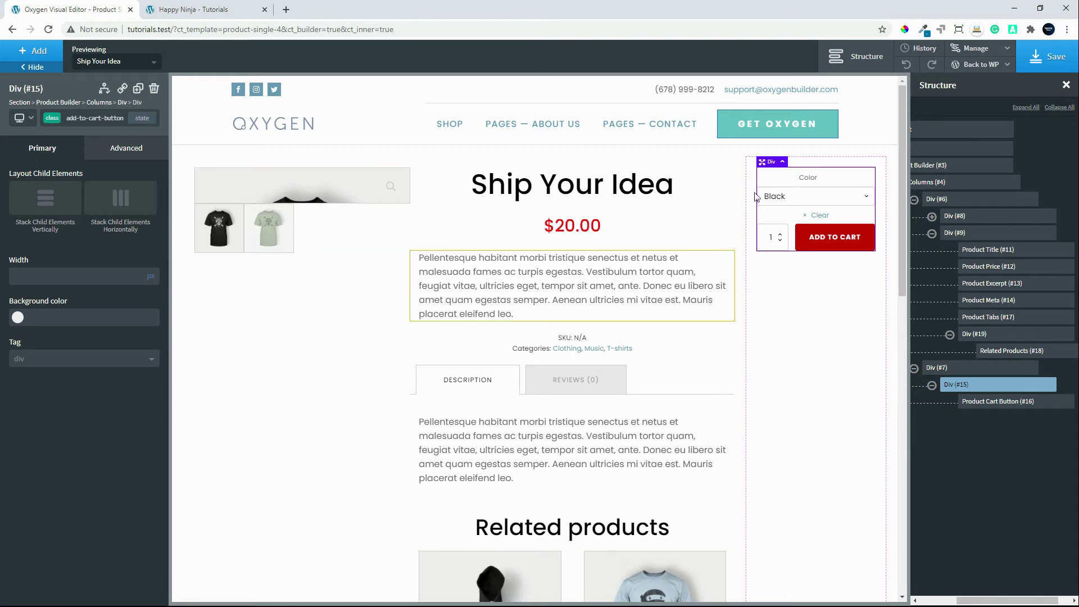
Compare the selectors assigned to the Product Cart Button and to its wrapping div.
{"action": "left_click", "coordinate": [828, 259]}
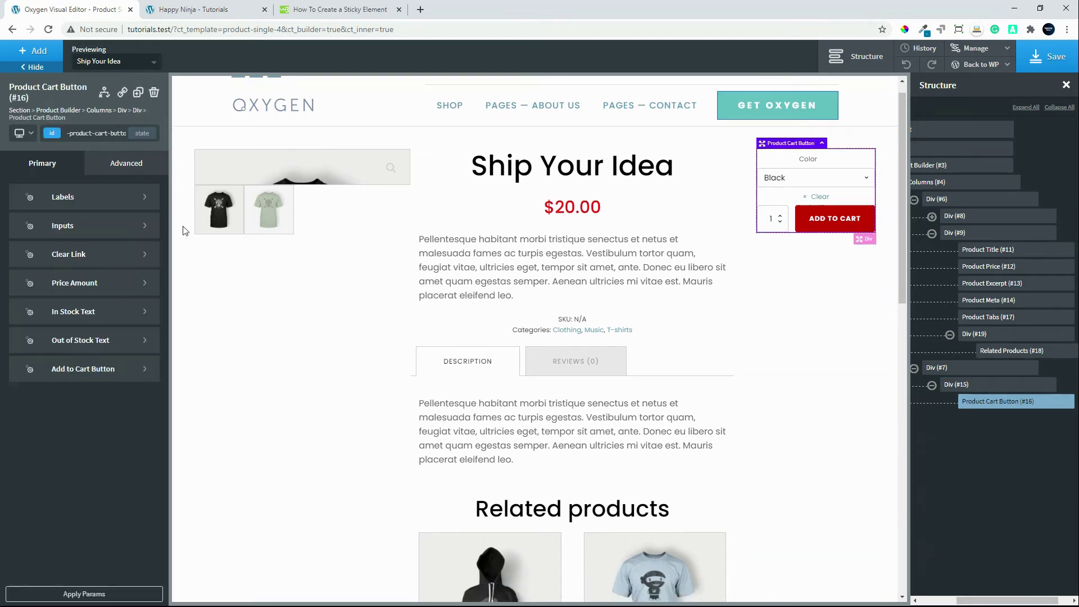
{"action": "left_click", "coordinate": [79, 135]}
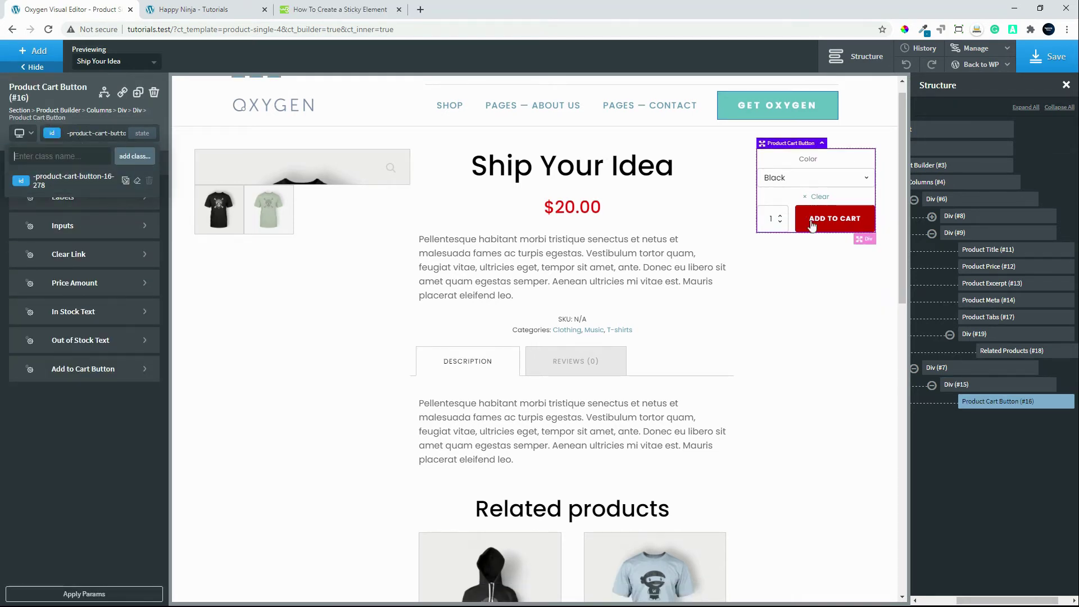
{"action": "left_click", "coordinate": [979, 387]}
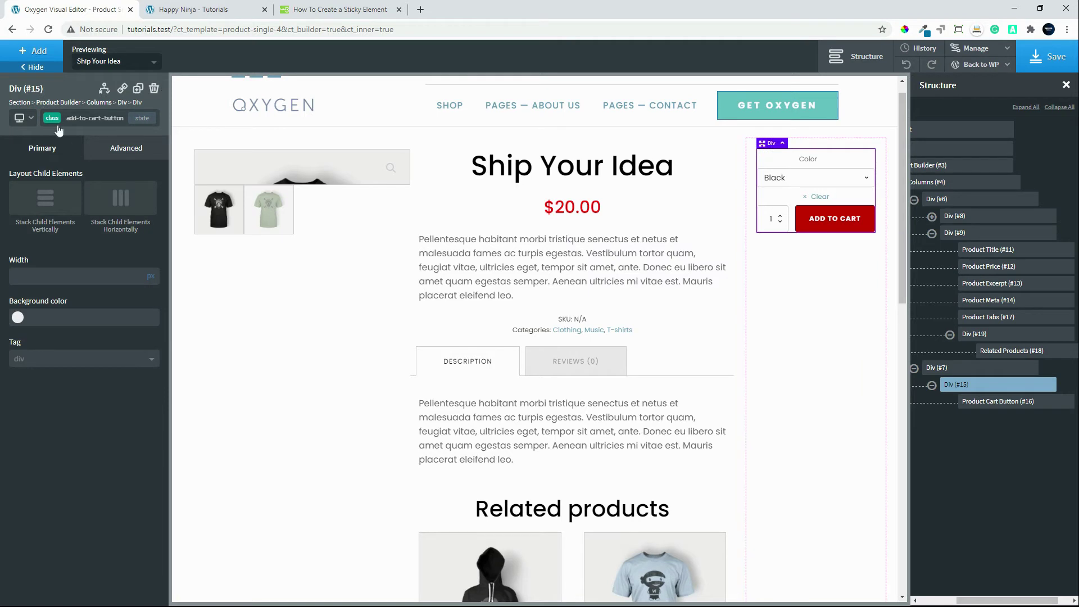
Delete the existing "custom" stylesheet from the Oxygen install.
{"action": "left_click", "coordinate": [1006, 52]}
{"action": "left_click", "coordinate": [972, 84]}
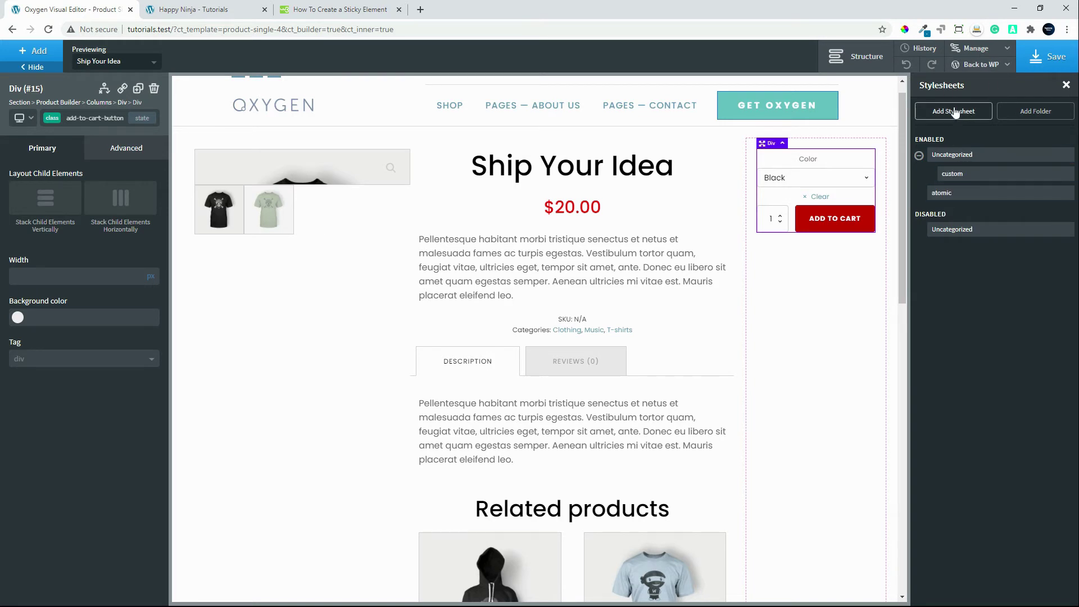
{"action": "left_click", "coordinate": [1067, 173]}
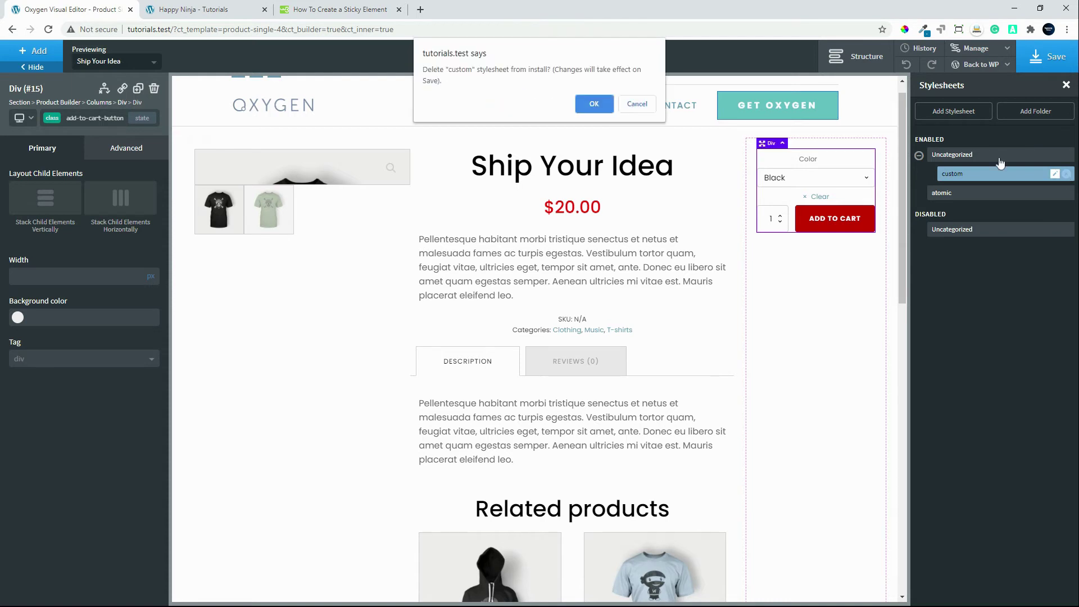
{"action": "left_click", "coordinate": [605, 105]}
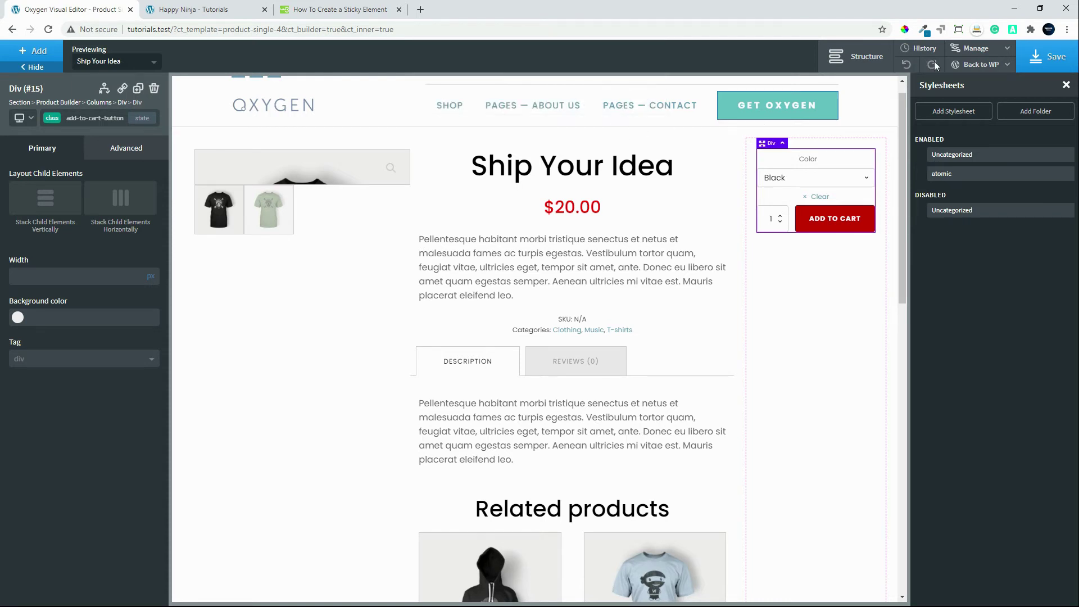
Create a stylesheet named custom with an .add-to-cart-button rule setting position: -webkit-sticky, position: sticky and top: 0.
{"action": "left_click", "coordinate": [954, 112]}
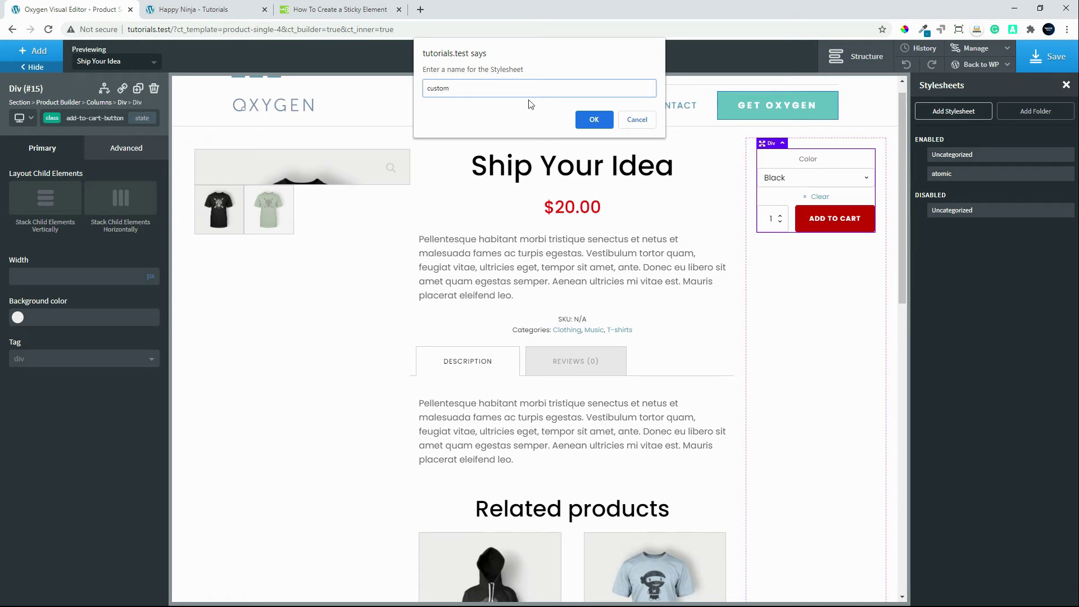
{"action": "key", "text": "Return"}
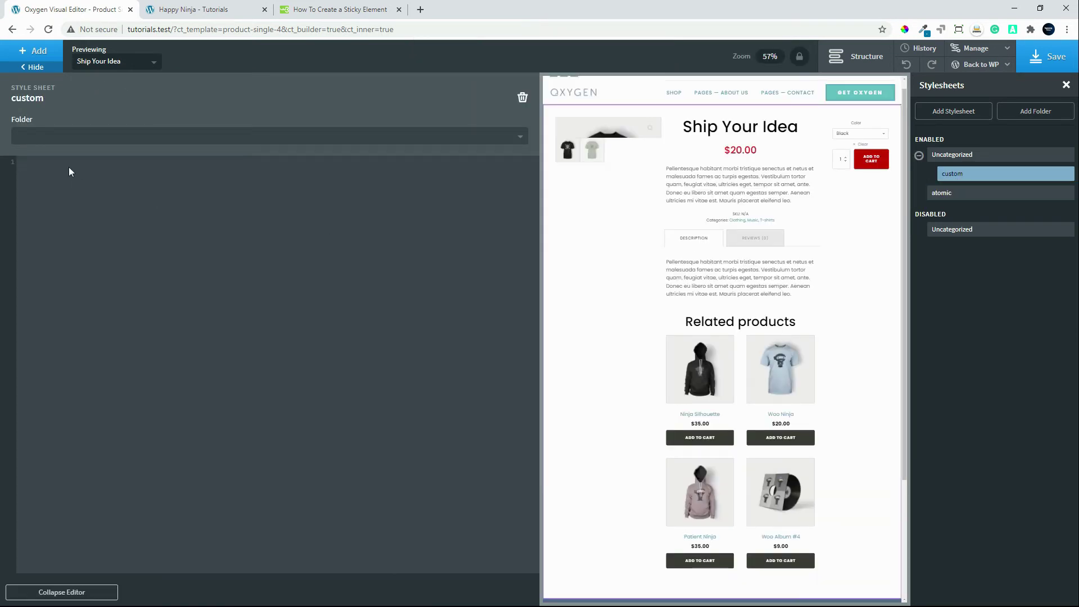
{"action": "type", "text": ".add-to-cart-button {   position: -webkit-sticky; /* Safari */   position: sticky;   top: 0; }"}
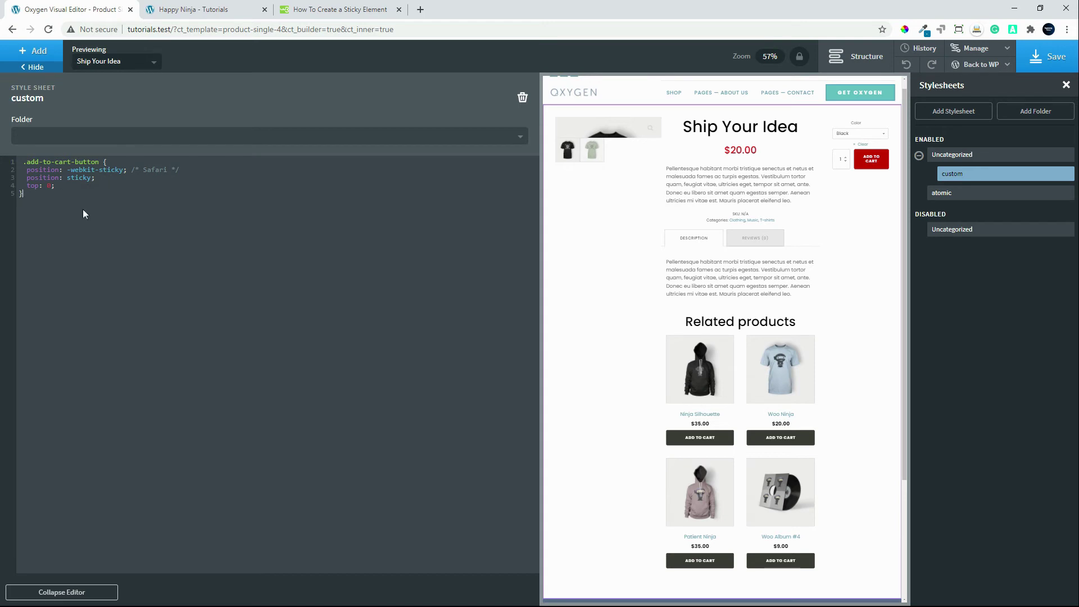
Save the template, close the sticky element reference page, and check the cart button's scrolling behaviour on the refreshed Happy Ninja page.
{"action": "left_click", "coordinate": [1058, 71]}
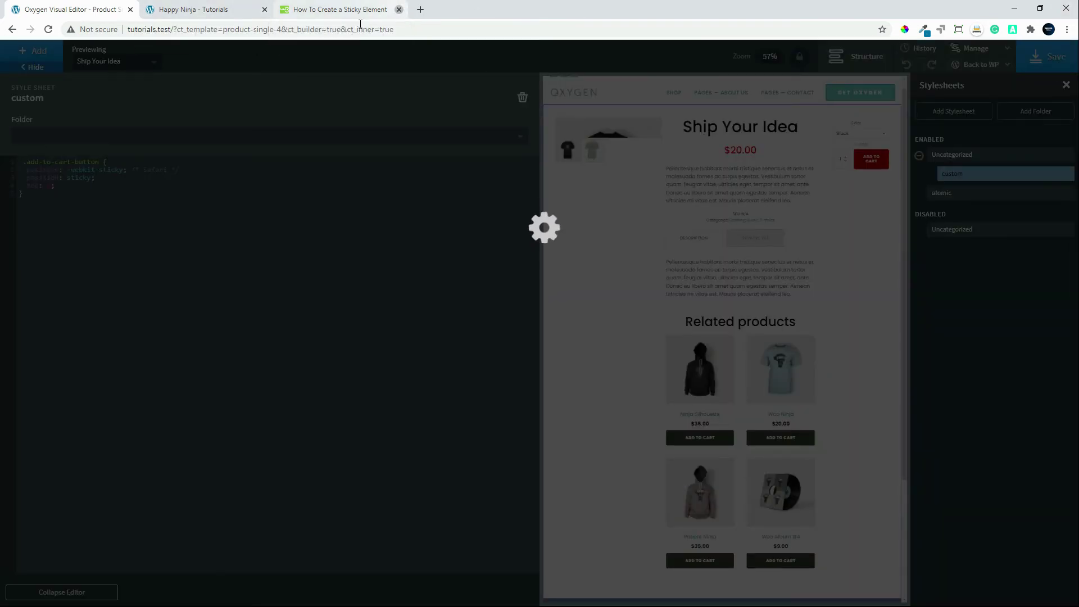
{"action": "left_click", "coordinate": [398, 9]}
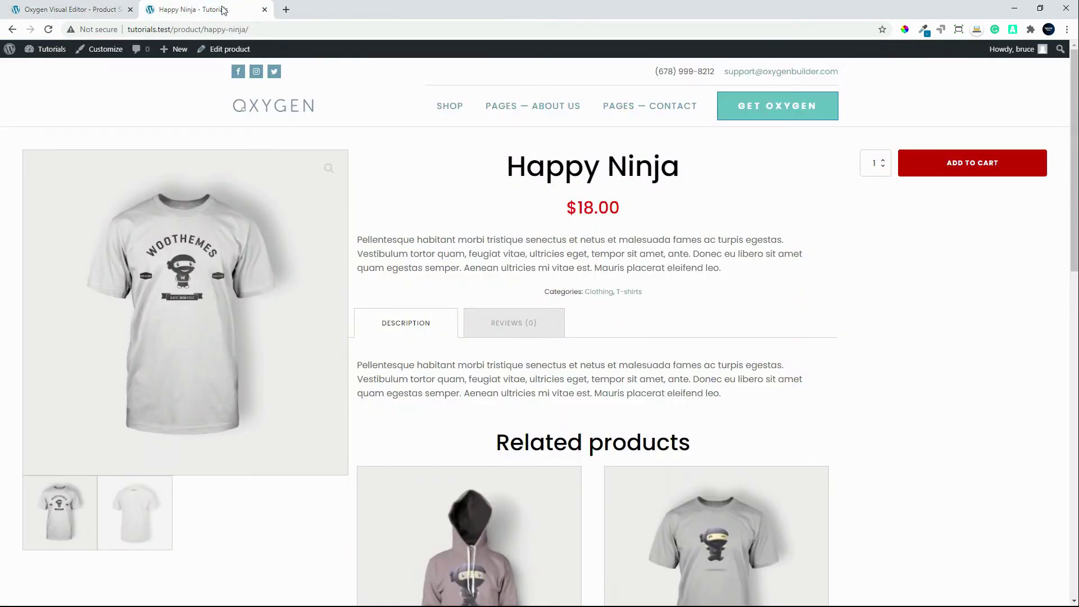
{"action": "left_click", "coordinate": [49, 29]}
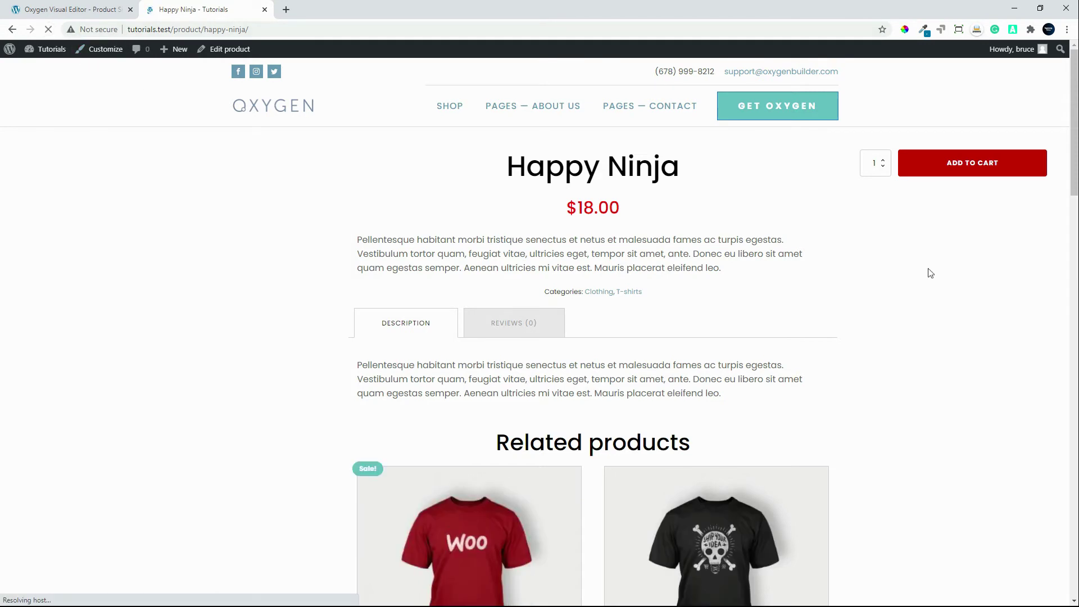
{"action": "left_click_drag", "start_coordinate": [1075, 101], "coordinate": [1058, 279]}
{"action": "scroll", "coordinate": [1059, 279], "scroll_direction": "down", "scroll_amount": 6}
{"action": "scroll", "coordinate": [1038, 316], "scroll_direction": "up", "scroll_amount": 15}
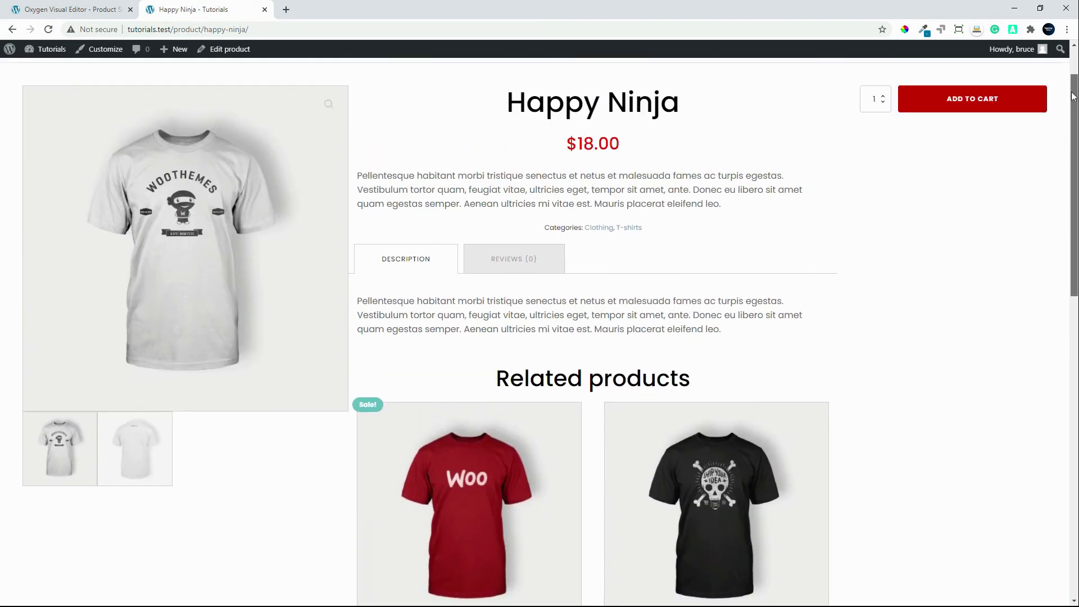
{"action": "scroll", "coordinate": [1048, 185], "scroll_direction": "down", "scroll_amount": 10}
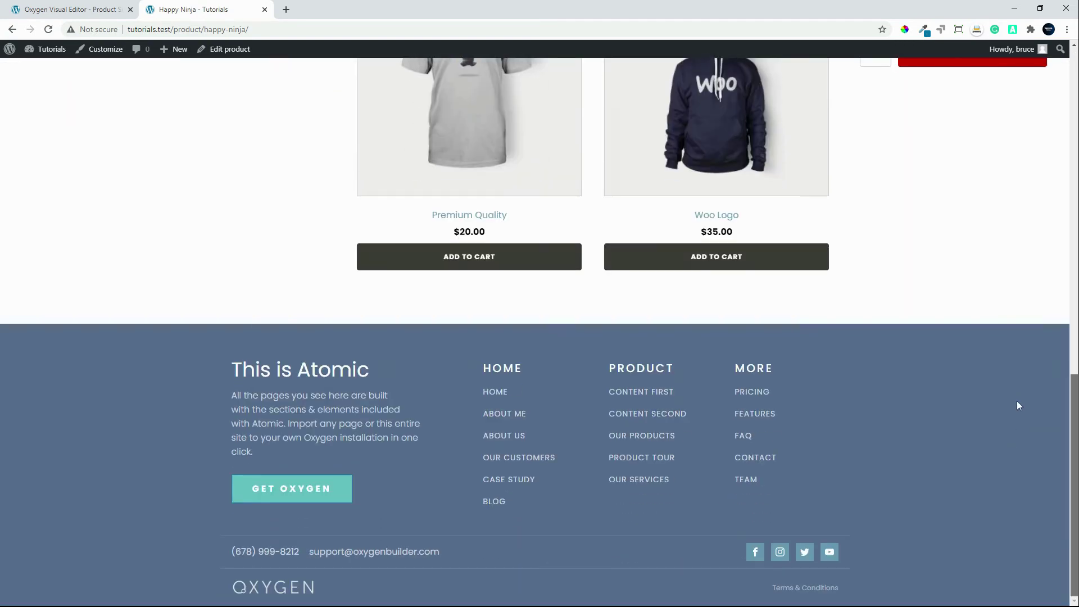
{"action": "scroll", "coordinate": [1061, 54], "scroll_direction": "up", "scroll_amount": 15}
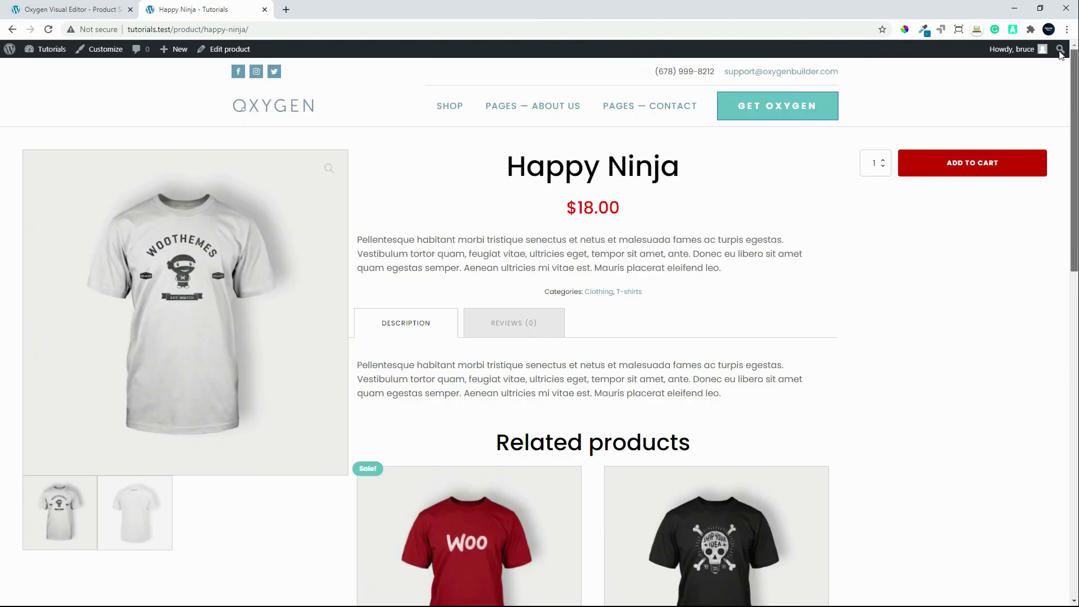
Return to the custom stylesheet, set the sticky rule's top offset to 50px, and save the template.
{"action": "left_click", "coordinate": [62, 11]}
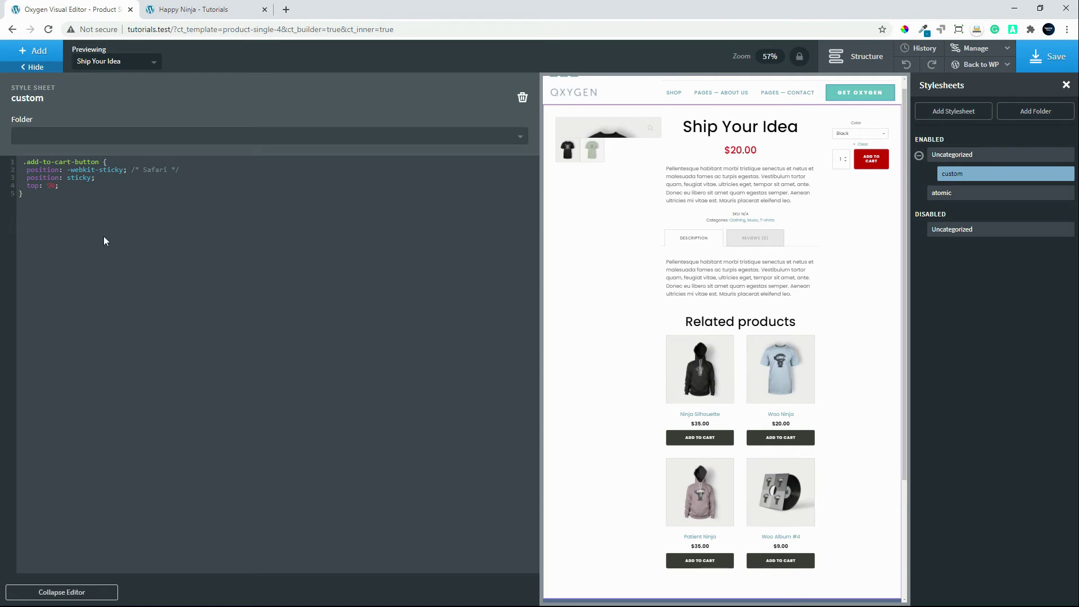
{"action": "type", "text": "px"}
{"action": "left_click", "coordinate": [1049, 61]}
Refresh the Happy Ninja product page and check where the cart button sticks while scrolling the full page.
{"action": "left_click", "coordinate": [169, 10]}
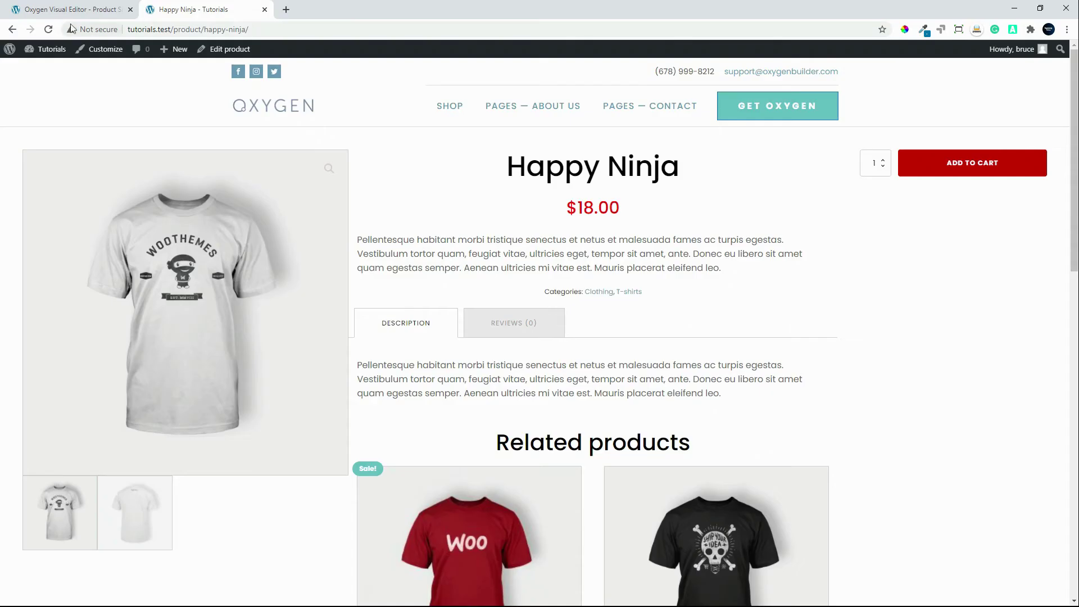
{"action": "key", "text": "F5"}
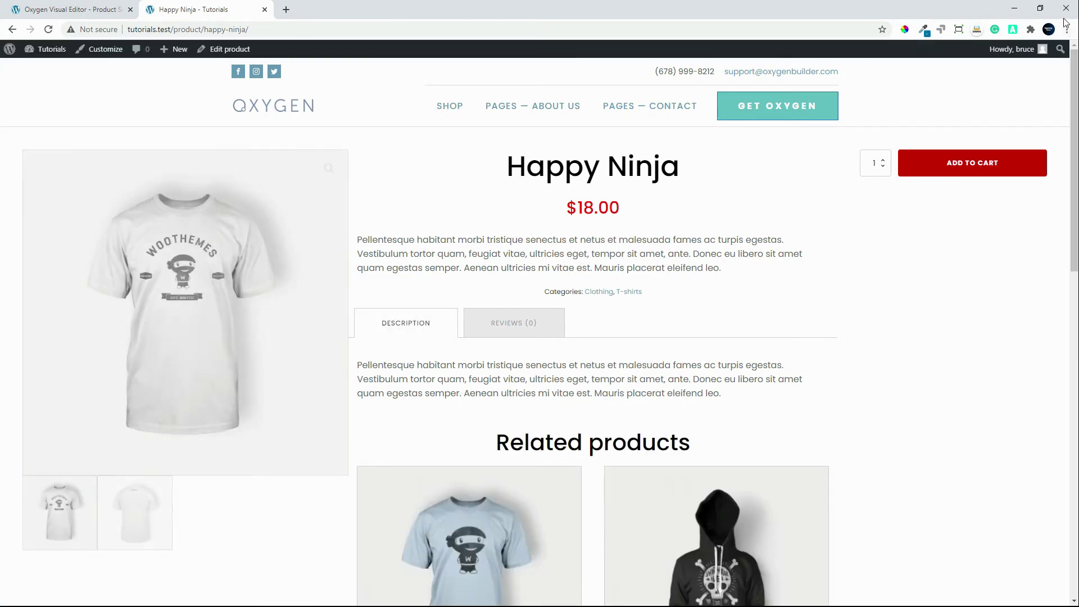
{"action": "left_click_drag", "start_coordinate": [1075, 86], "coordinate": [1074, 239]}
{"action": "left_click_drag", "start_coordinate": [1074, 360], "coordinate": [1010, 533]}
{"action": "scroll", "coordinate": [1055, 329], "scroll_direction": "up", "scroll_amount": 1}
{"action": "scroll", "coordinate": [1054, 329], "scroll_direction": "up", "scroll_amount": 15}
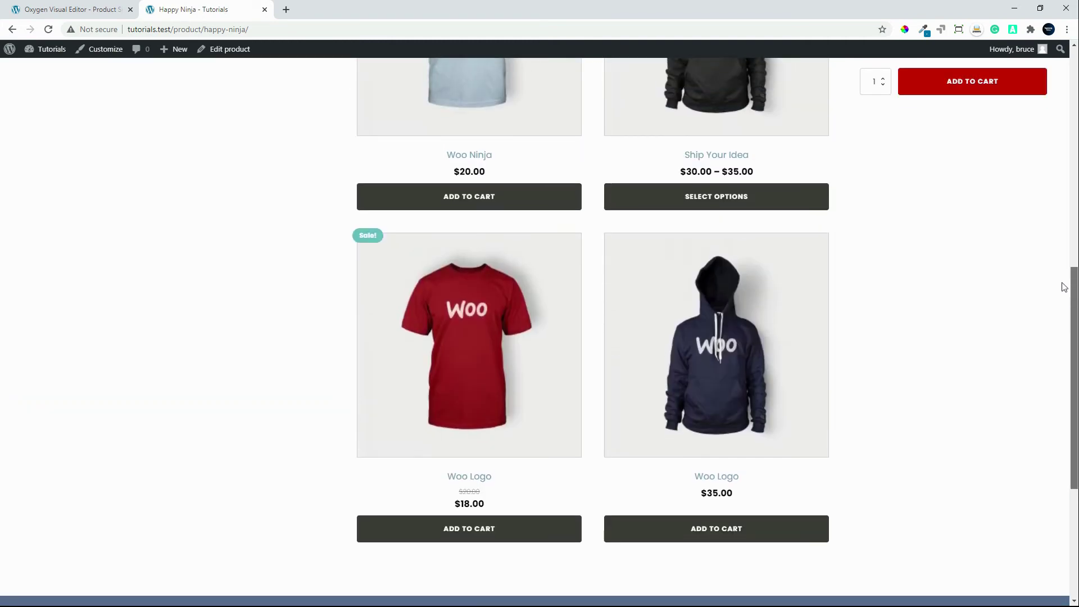
{"action": "scroll", "coordinate": [1027, 437], "scroll_direction": "down", "scroll_amount": 15}
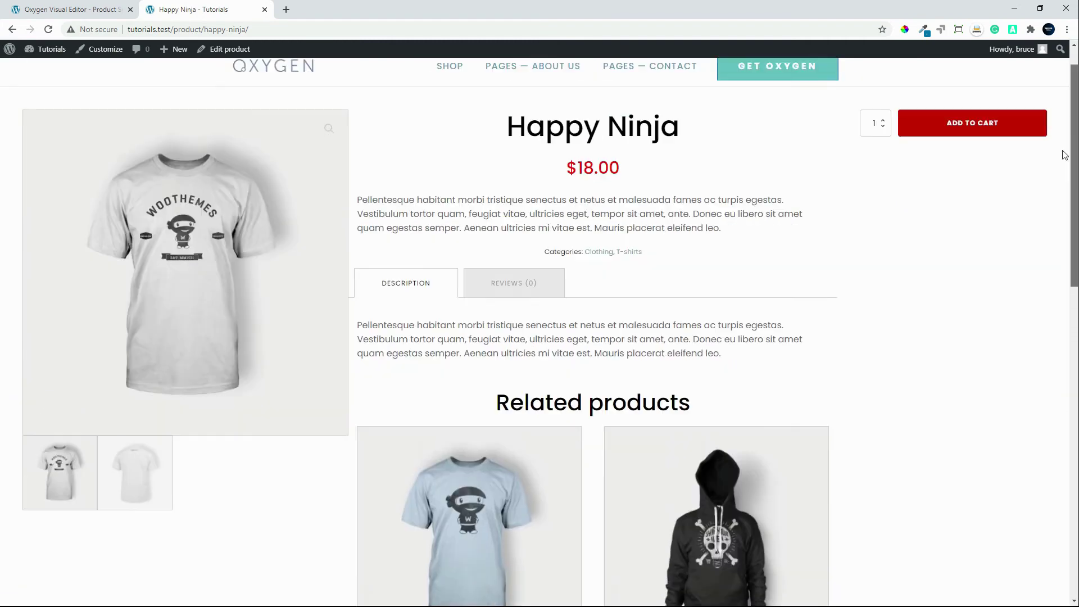
{"action": "scroll", "coordinate": [1027, 437], "scroll_direction": "up", "scroll_amount": 8}
{"action": "scroll", "coordinate": [540, 331], "scroll_direction": "up", "scroll_amount": 6}
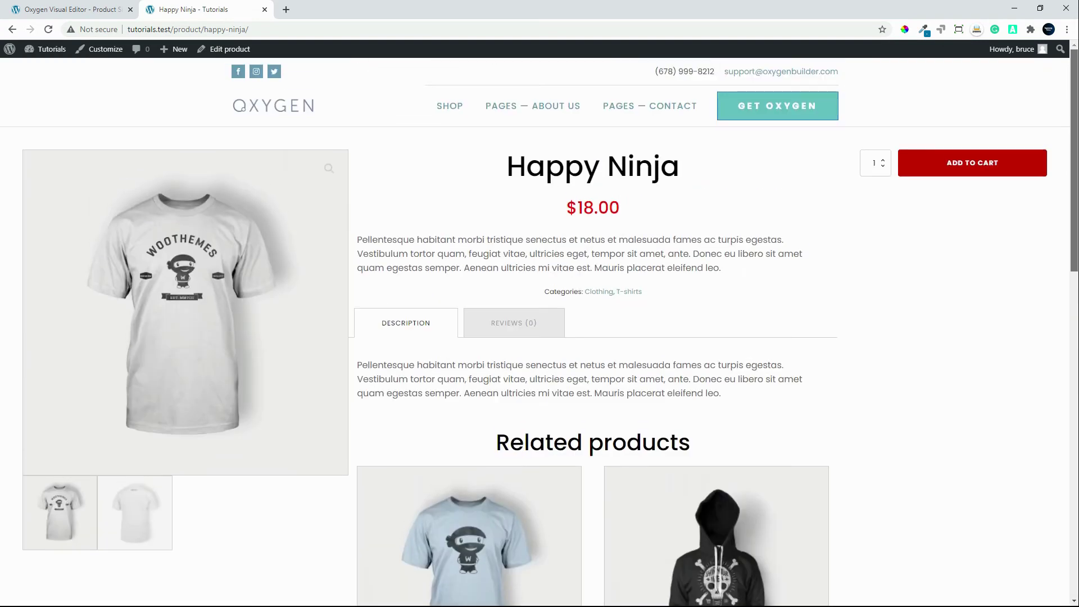
Return to the Oxygen builder and set the top offset in the .add-to-cart-button rule to 100px.
{"action": "left_click", "coordinate": [50, 6]}
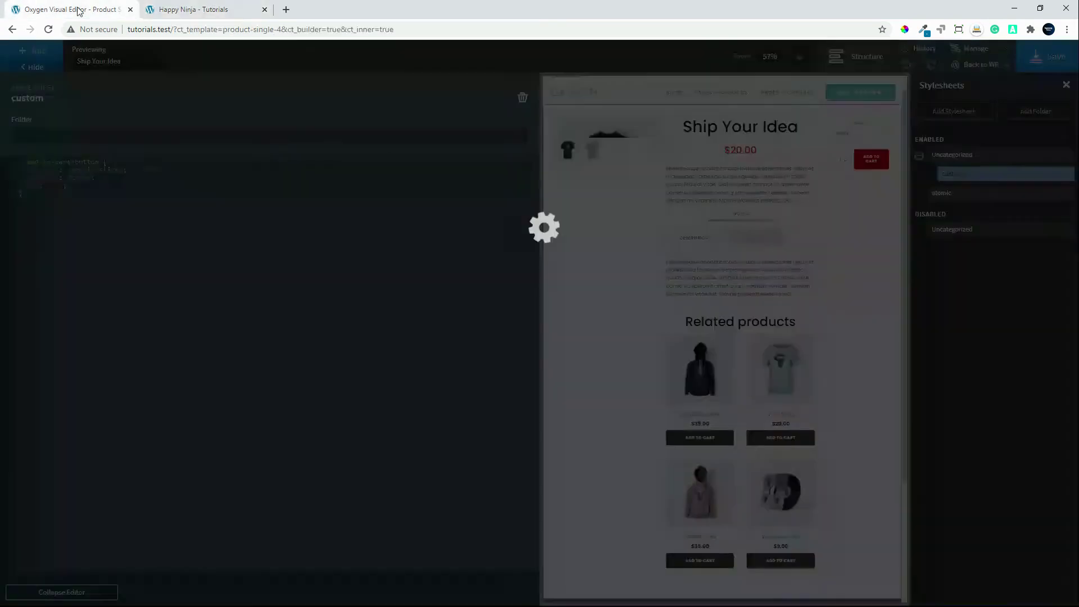
{"action": "left_click", "coordinate": [47, 186]}
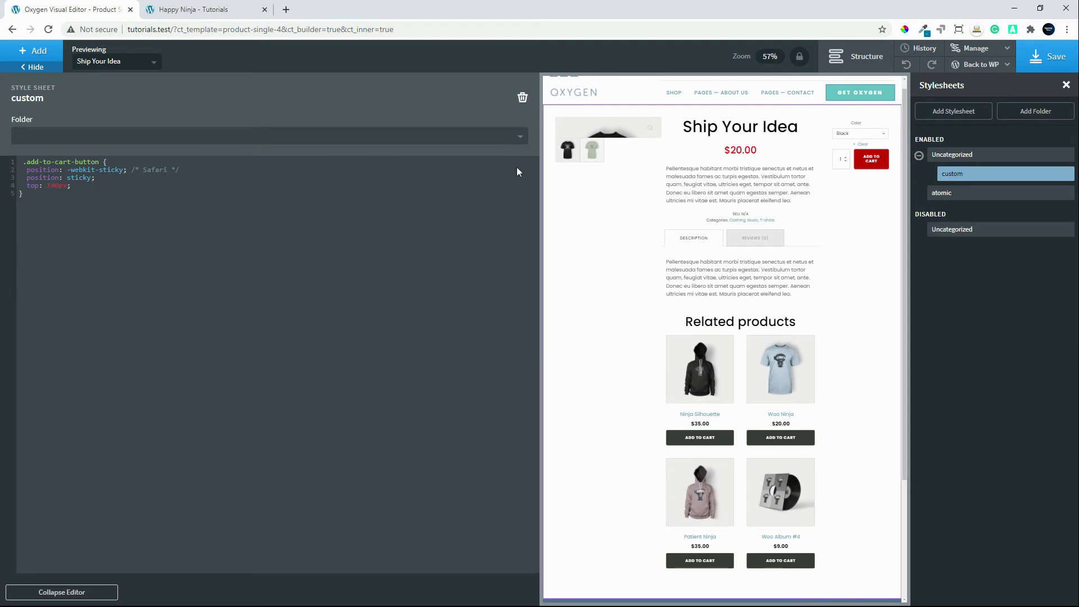
Give the div wrapping the product cart button a box shadow with colour rgba(0,0,0,0.3).
{"action": "left_click", "coordinate": [867, 57]}
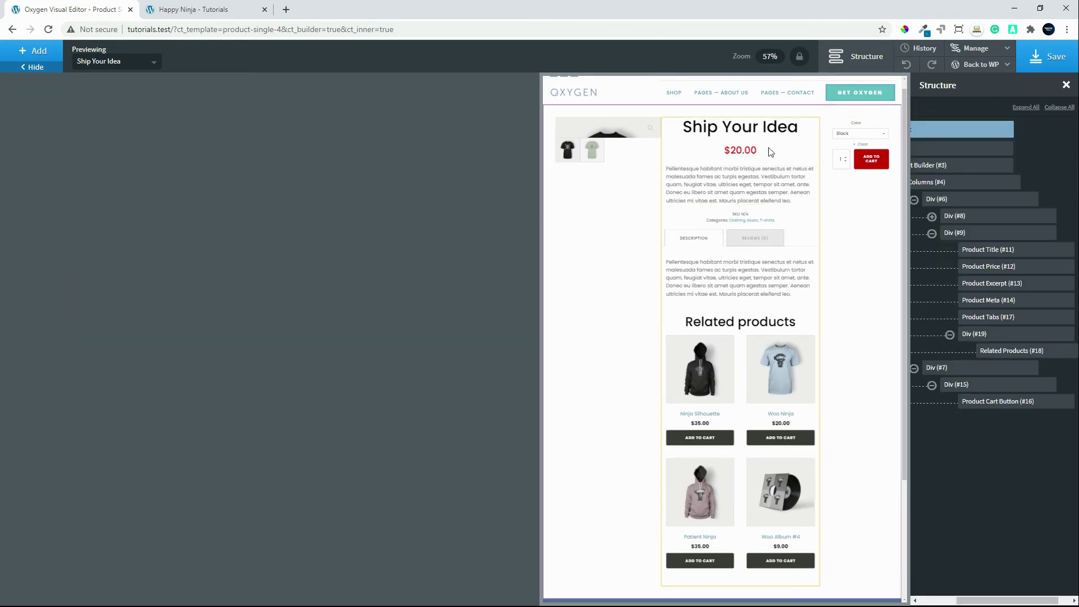
{"action": "left_click", "coordinate": [850, 147]}
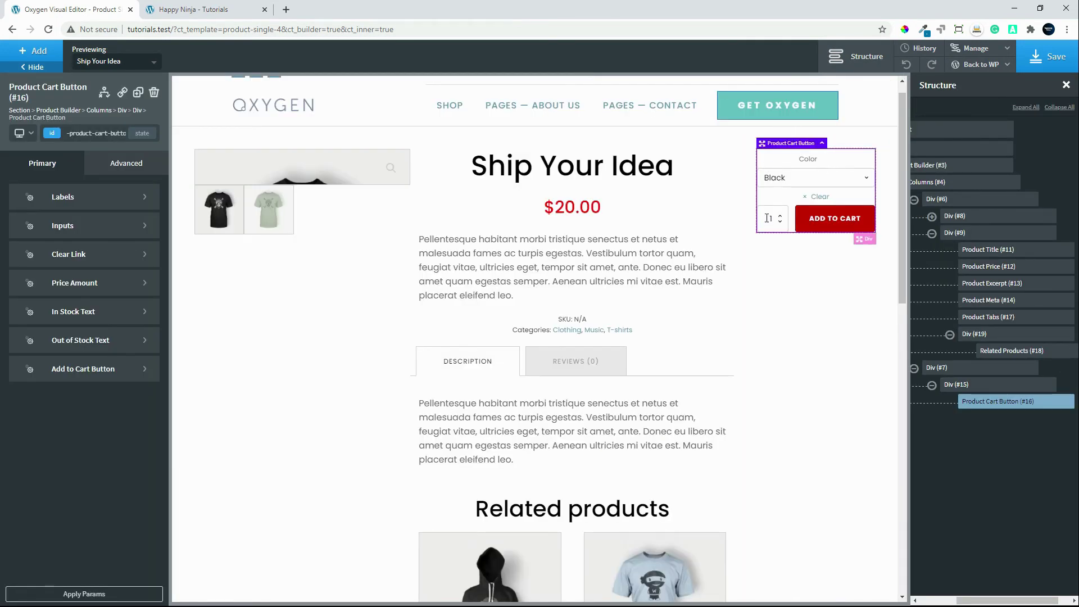
{"action": "left_click", "coordinate": [959, 386]}
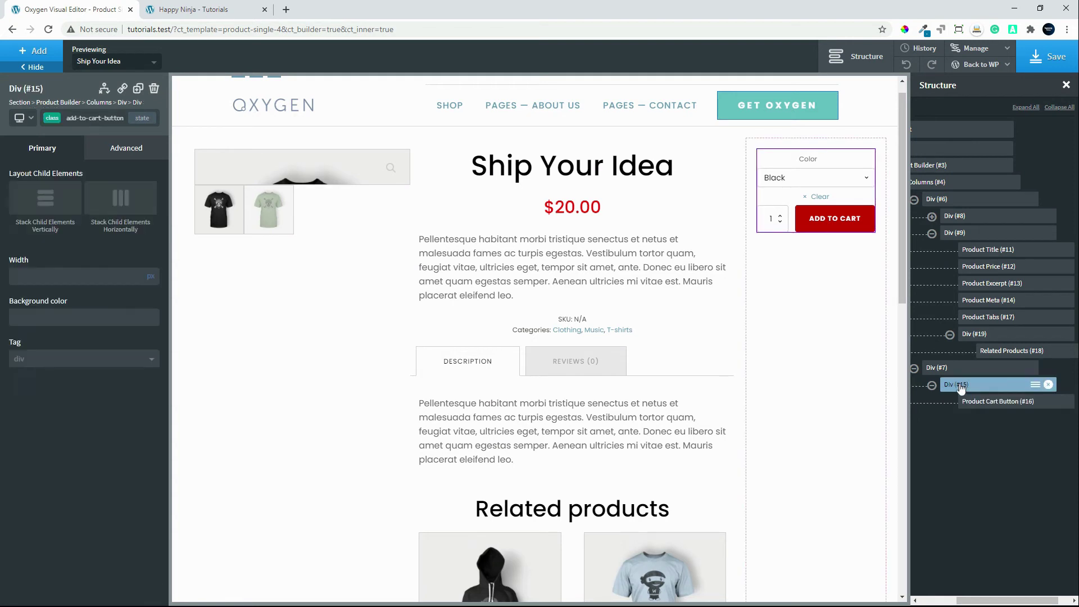
{"action": "left_click", "coordinate": [126, 148]}
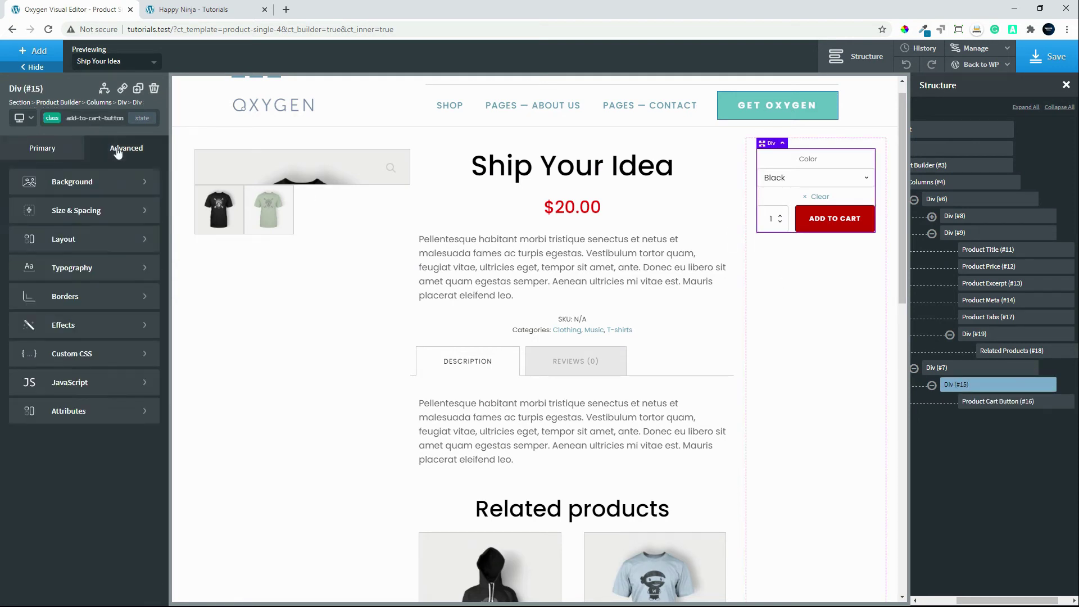
{"action": "left_click", "coordinate": [90, 330]}
{"action": "left_click", "coordinate": [89, 293]}
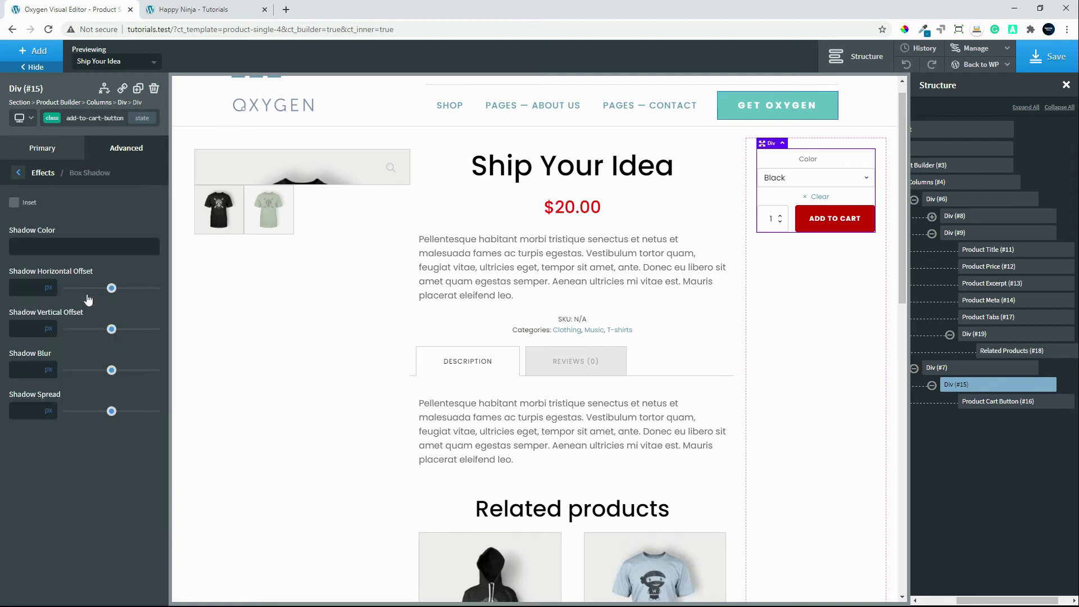
{"action": "left_click", "coordinate": [18, 246]}
{"action": "left_click", "coordinate": [54, 354]}
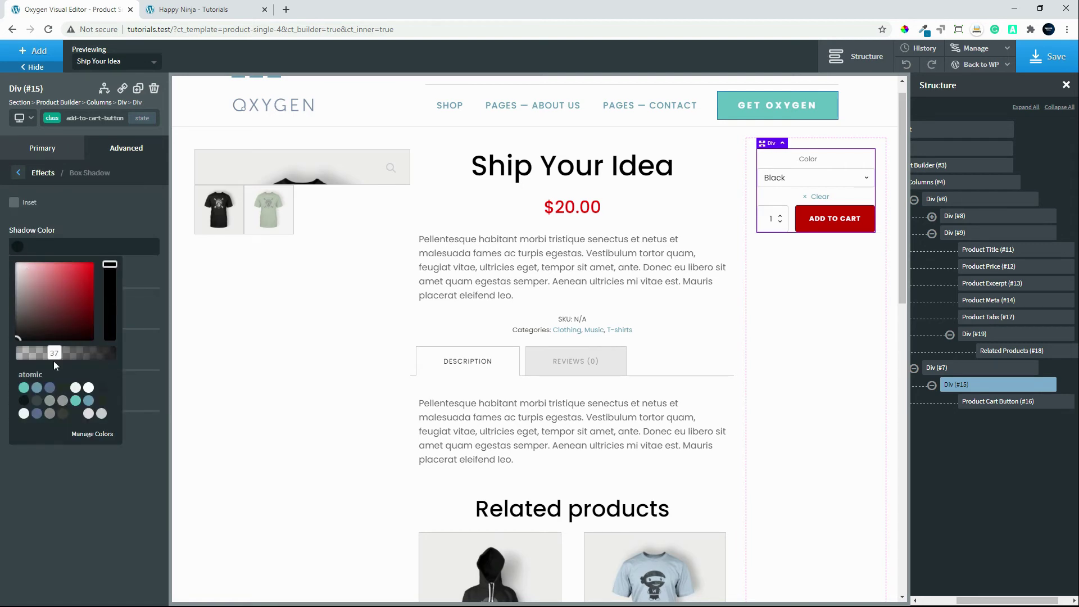
{"action": "mouse_move", "coordinate": [55, 359]}
{"action": "left_mouse_down"}
{"action": "mouse_move", "coordinate": [39, 358]}
{"action": "mouse_move", "coordinate": [48, 356]}
{"action": "left_mouse_up"}
{"action": "left_click", "coordinate": [55, 484]}
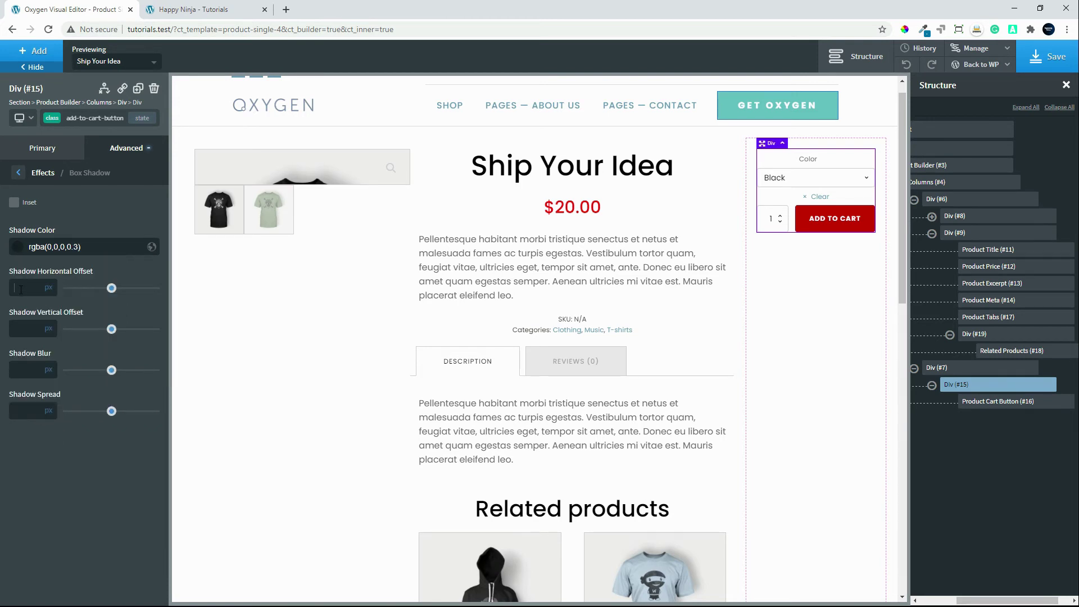
Set the box shadow's horizontal and vertical offsets to 0 and its blur to 15 px.
{"action": "type", "text": "0"}
{"action": "left_click", "coordinate": [25, 331]}
{"action": "type", "text": "0"}
{"action": "left_click", "coordinate": [23, 370]}
{"action": "type", "text": "15"}
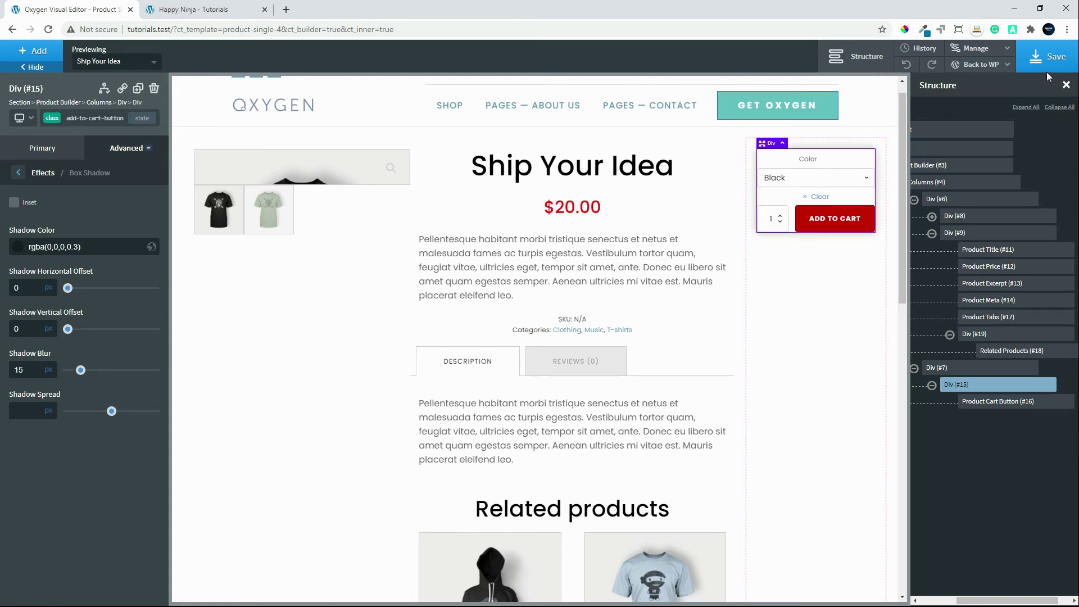
Set the add-to-cart-button div's border radius to 5 px and save the template.
{"action": "left_click", "coordinate": [34, 149]}
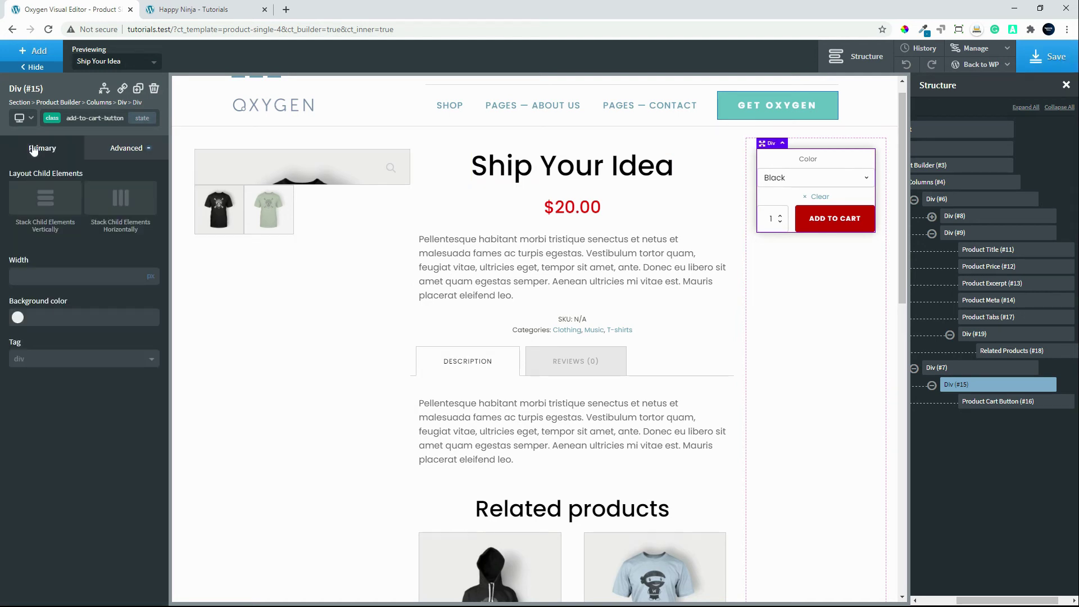
{"action": "left_click", "coordinate": [118, 148]}
{"action": "left_click", "coordinate": [74, 301]}
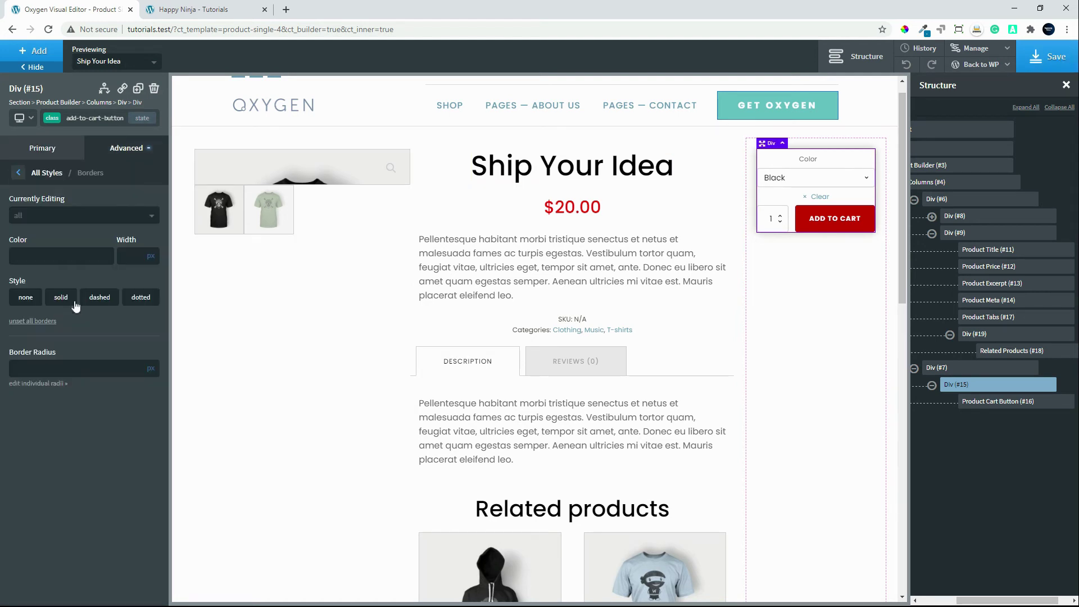
{"action": "left_click", "coordinate": [33, 369]}
{"action": "left_click", "coordinate": [1049, 57]}
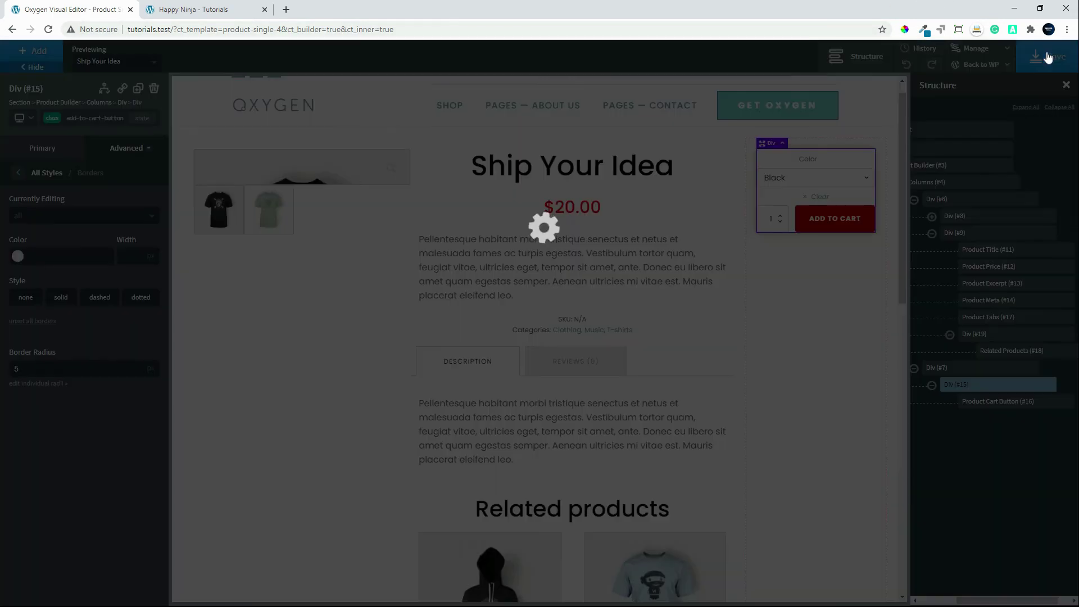
Refresh the Happy Ninja product page and check the shadow around the add-to-cart box.
{"action": "left_click", "coordinate": [203, 13]}
{"action": "left_click", "coordinate": [48, 29]}
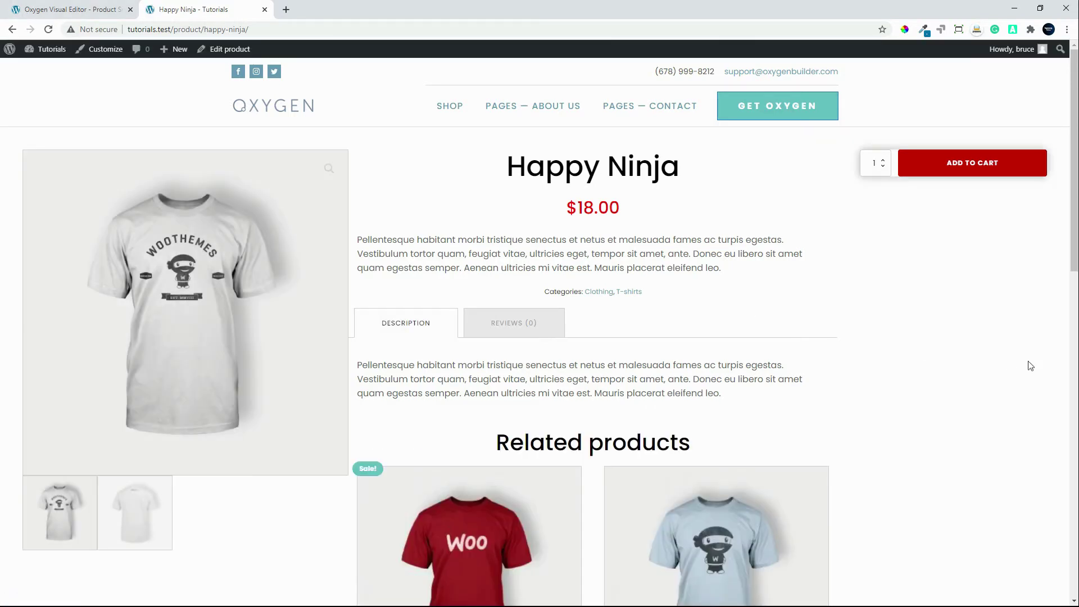
{"action": "left_click", "coordinate": [968, 168]}
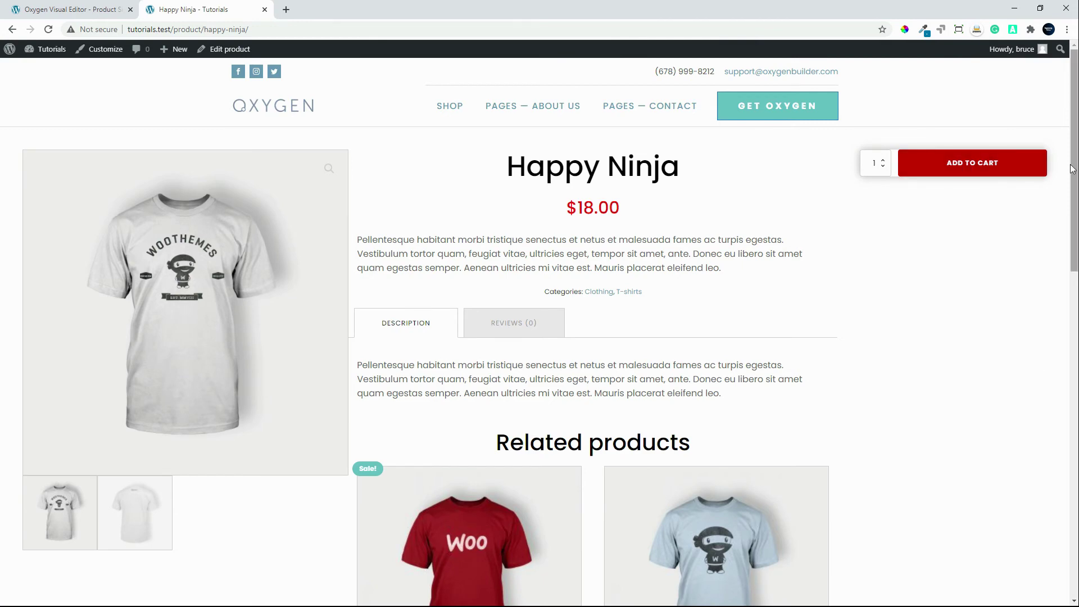
{"action": "scroll", "coordinate": [988, 253], "scroll_direction": "down", "scroll_amount": 10}
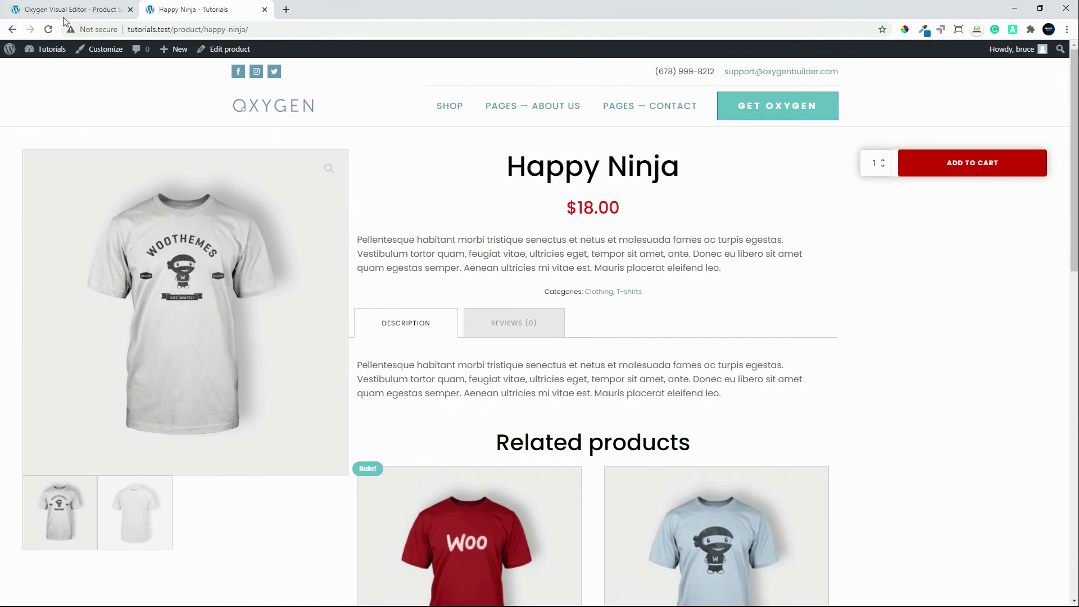
Return to the Oxygen builder, set the add-to-cart-button div's padding to 15 px on all sides, and save the template.
{"action": "left_click", "coordinate": [65, 13]}
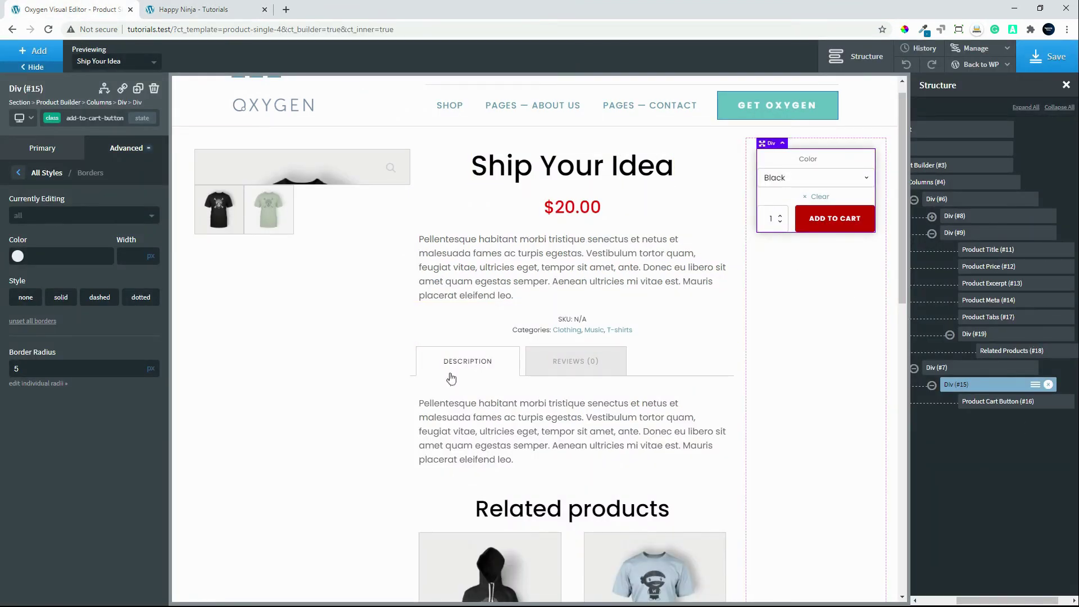
{"action": "left_click", "coordinate": [18, 172]}
{"action": "left_click", "coordinate": [85, 212]}
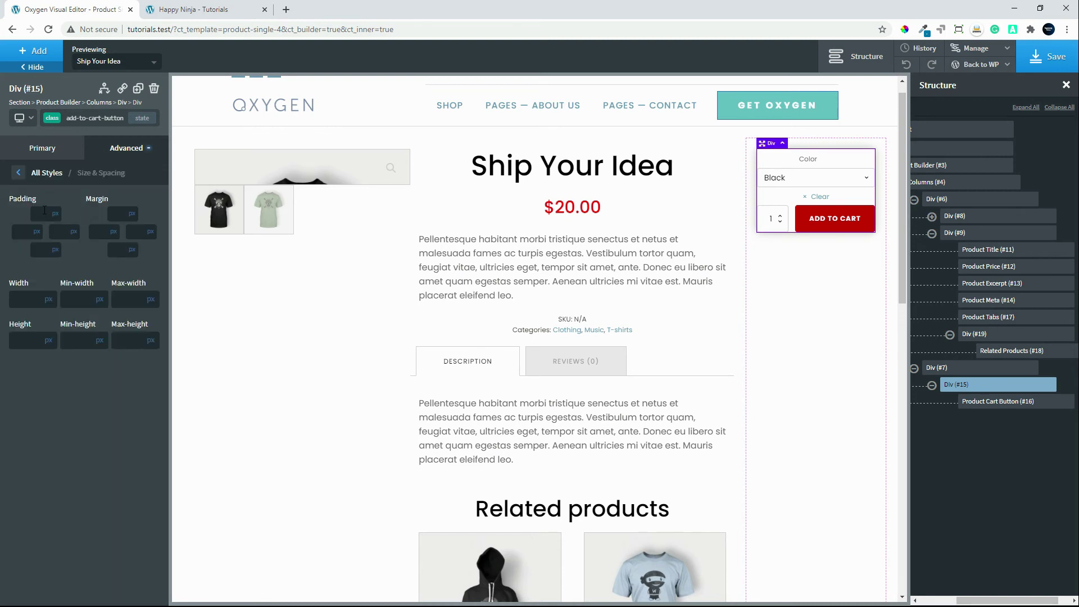
{"action": "left_click", "coordinate": [38, 217]}
{"action": "type", "text": "15"}
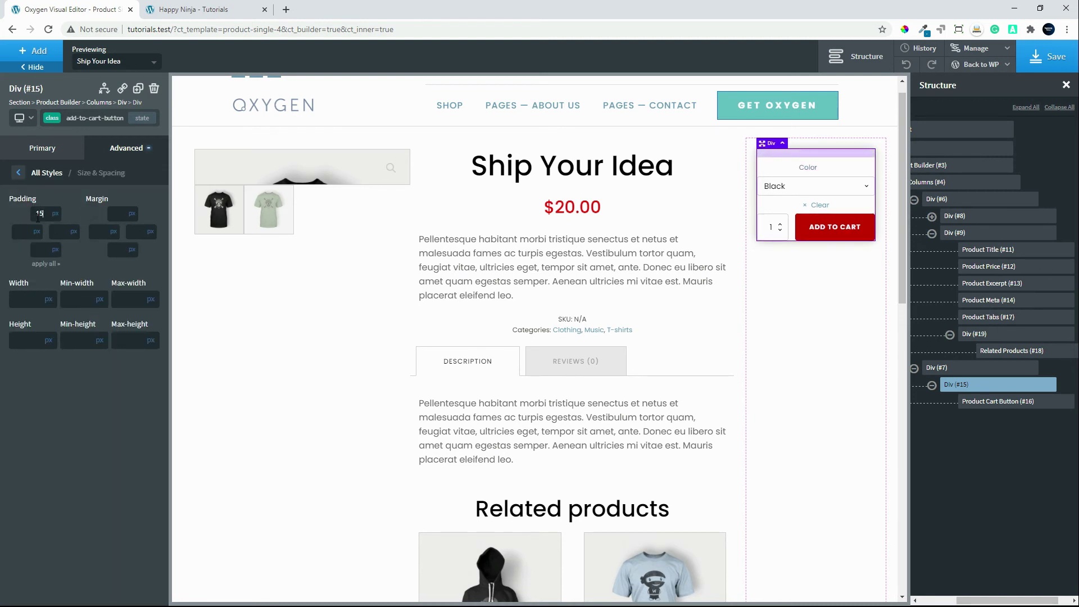
{"action": "left_click", "coordinate": [33, 264]}
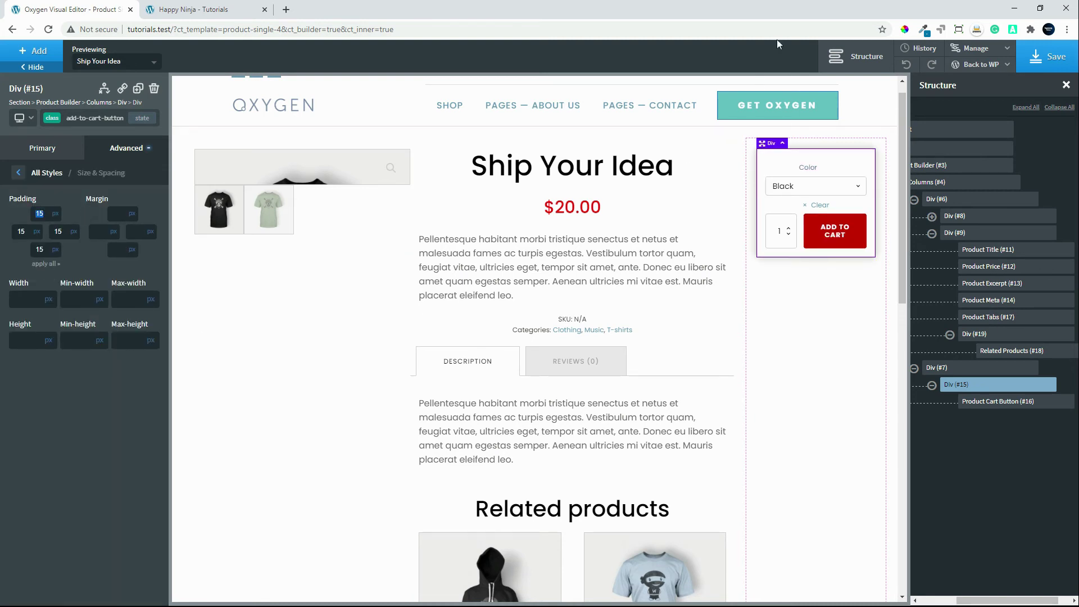
{"action": "left_click", "coordinate": [1065, 62]}
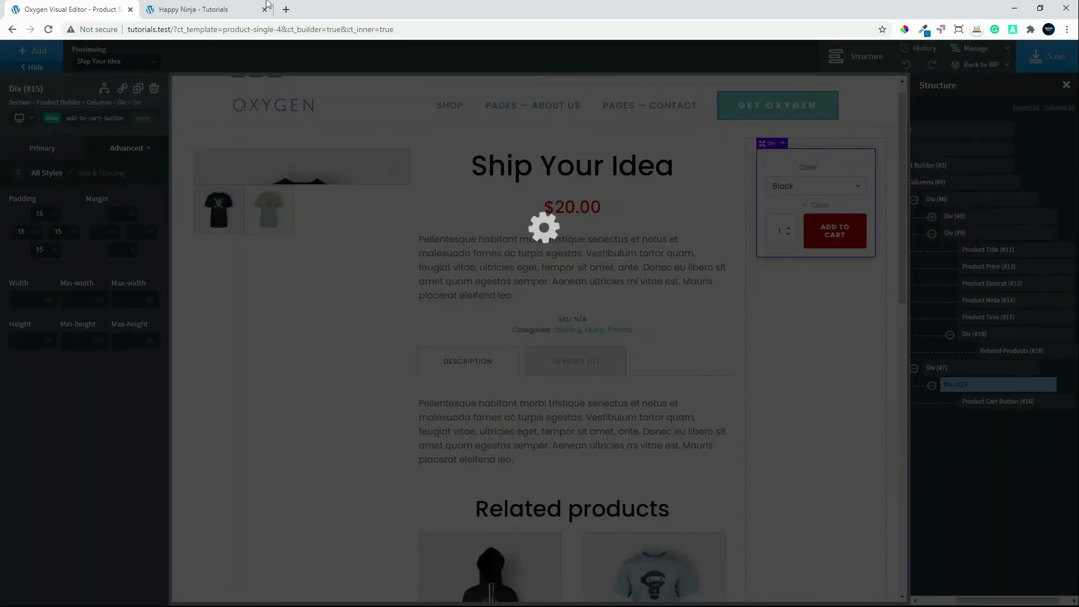
Refresh the Happy Ninja product page and check the padded add-to-cart box while scrolling.
{"action": "left_click", "coordinate": [199, 10]}
{"action": "left_click", "coordinate": [48, 29]}
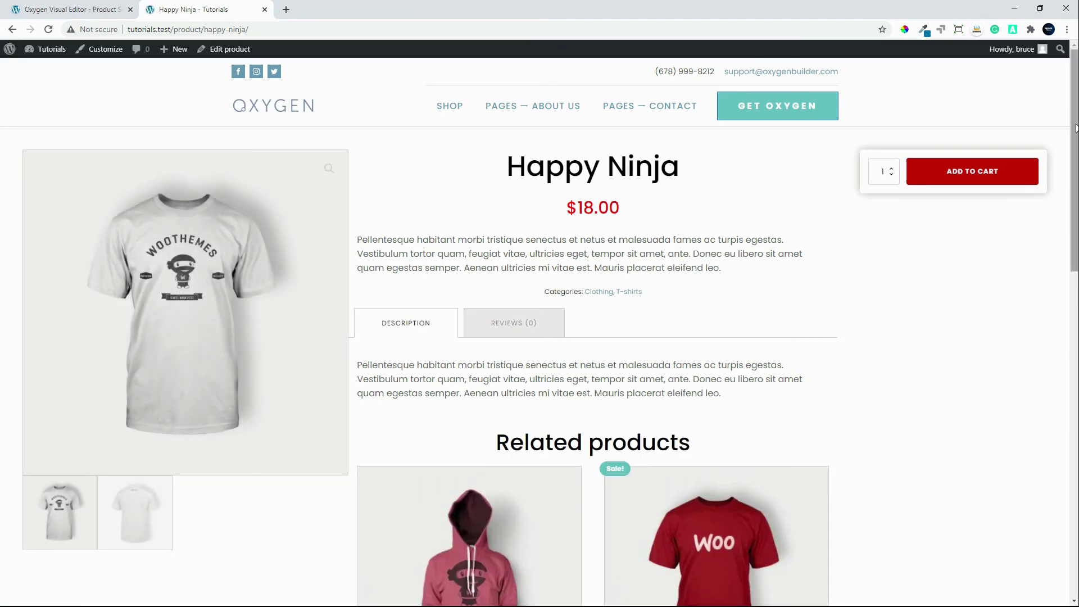
{"action": "left_click_drag", "start_coordinate": [1075, 128], "coordinate": [1075, 194]}
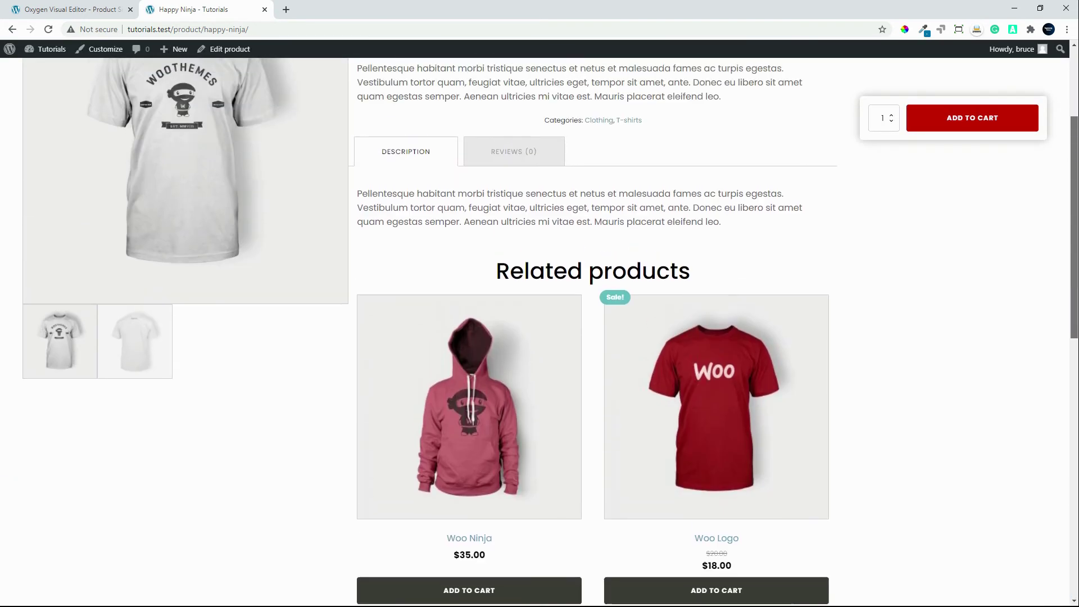
{"action": "scroll", "coordinate": [540, 332], "scroll_direction": "up", "scroll_amount": 3}
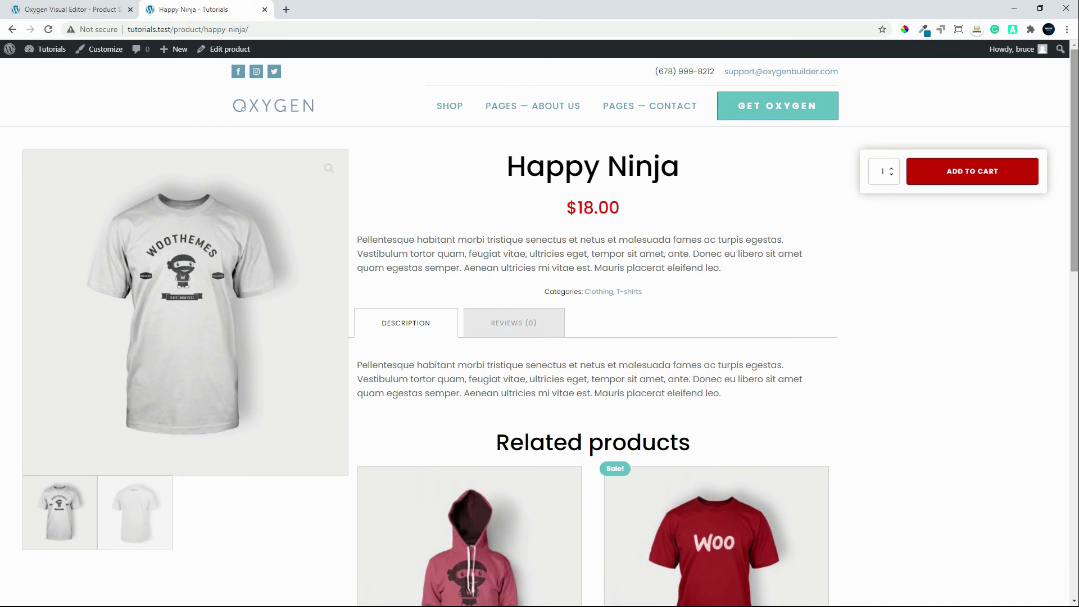
Open the Ship Your Idea hoodie from the shop and check its sticky add-to-cart box down the page.
{"action": "left_click", "coordinate": [450, 108]}
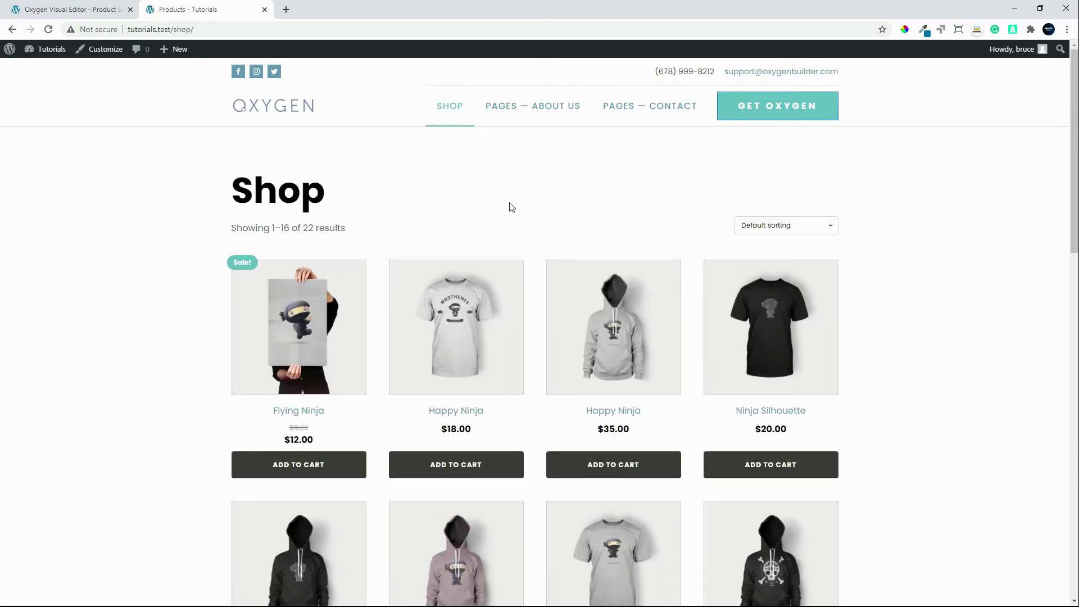
{"action": "scroll", "coordinate": [745, 462], "scroll_direction": "down", "scroll_amount": 2}
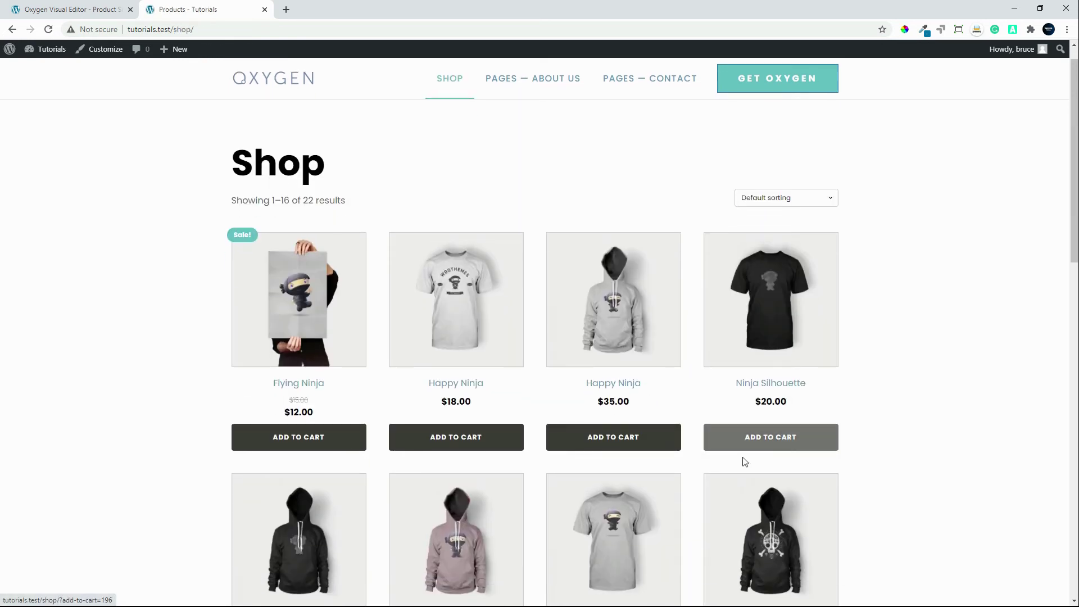
{"action": "scroll", "coordinate": [743, 454], "scroll_direction": "down", "scroll_amount": 3}
{"action": "left_click", "coordinate": [770, 393]}
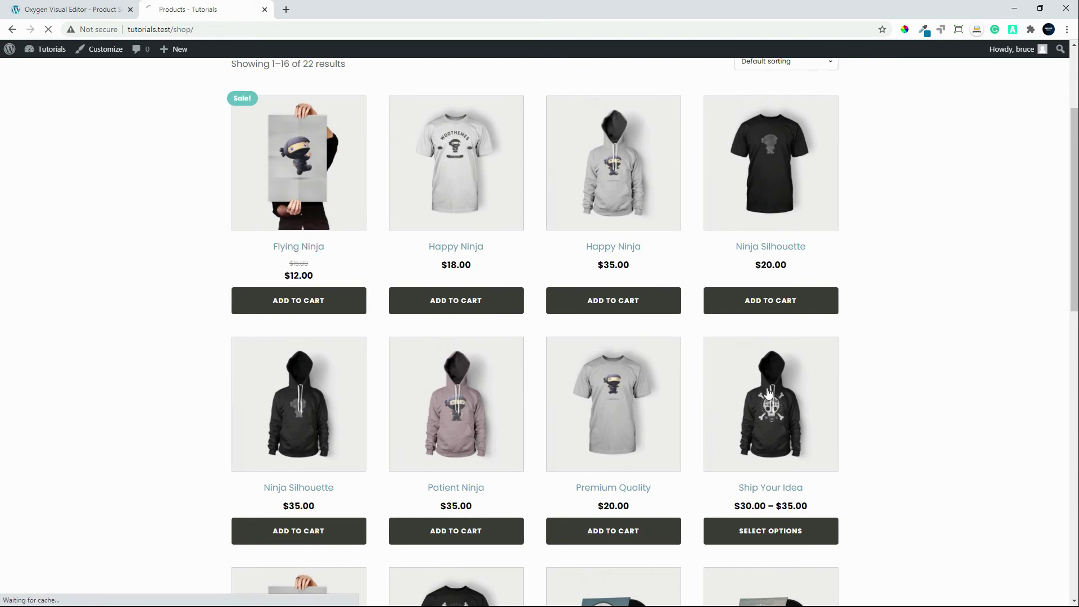
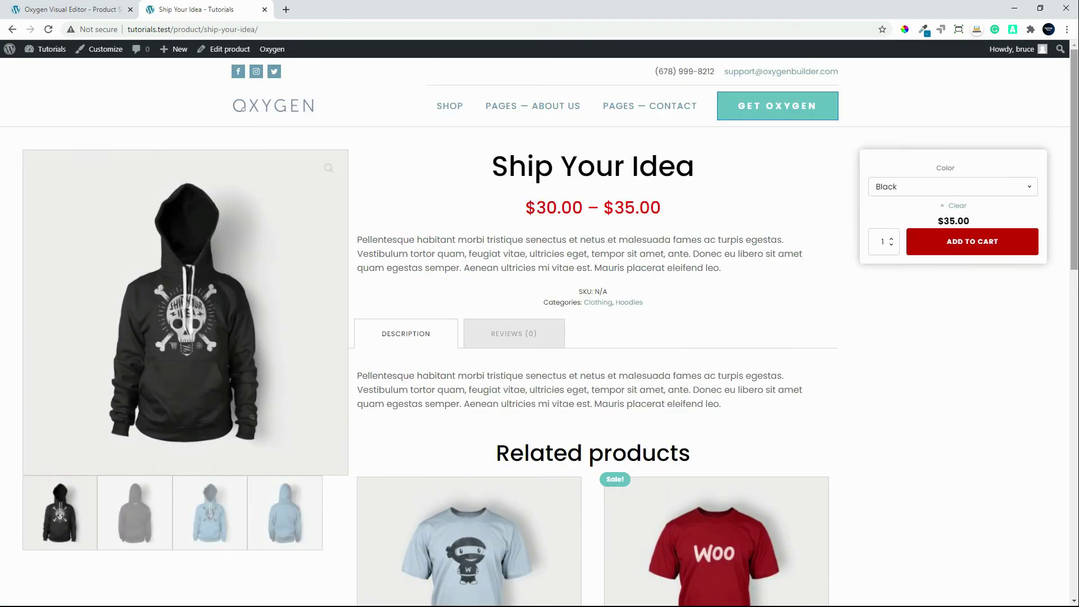
{"action": "scroll", "coordinate": [1053, 277], "scroll_direction": "down", "scroll_amount": 15}
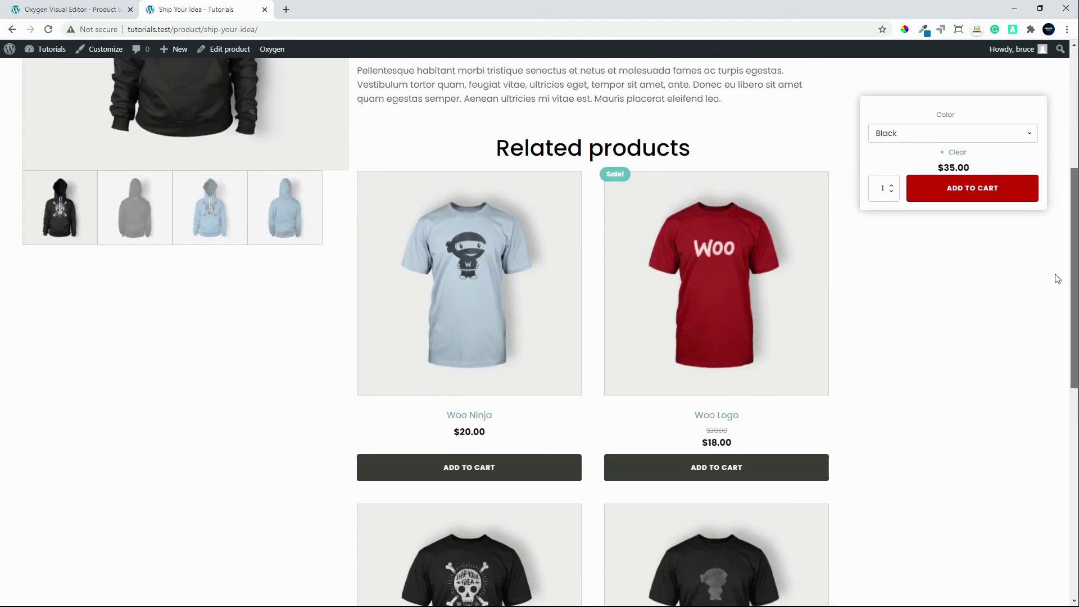
{"action": "scroll", "coordinate": [1059, 366], "scroll_direction": "up", "scroll_amount": 15}
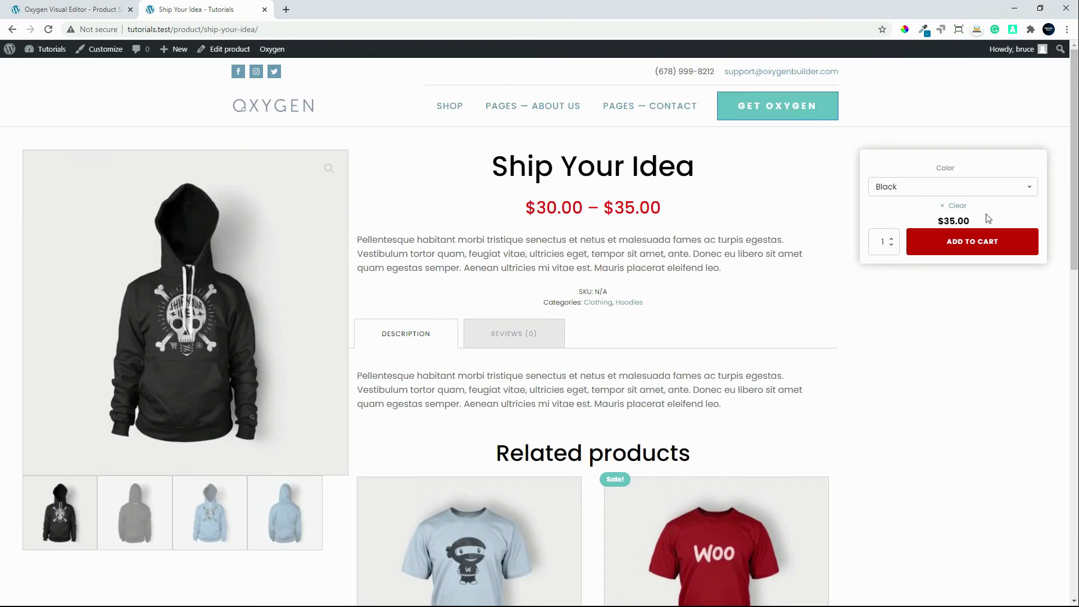
Return to the Oxygen builder and set the Product Cart Button's label font size to 20 px.
{"action": "left_click", "coordinate": [108, 8]}
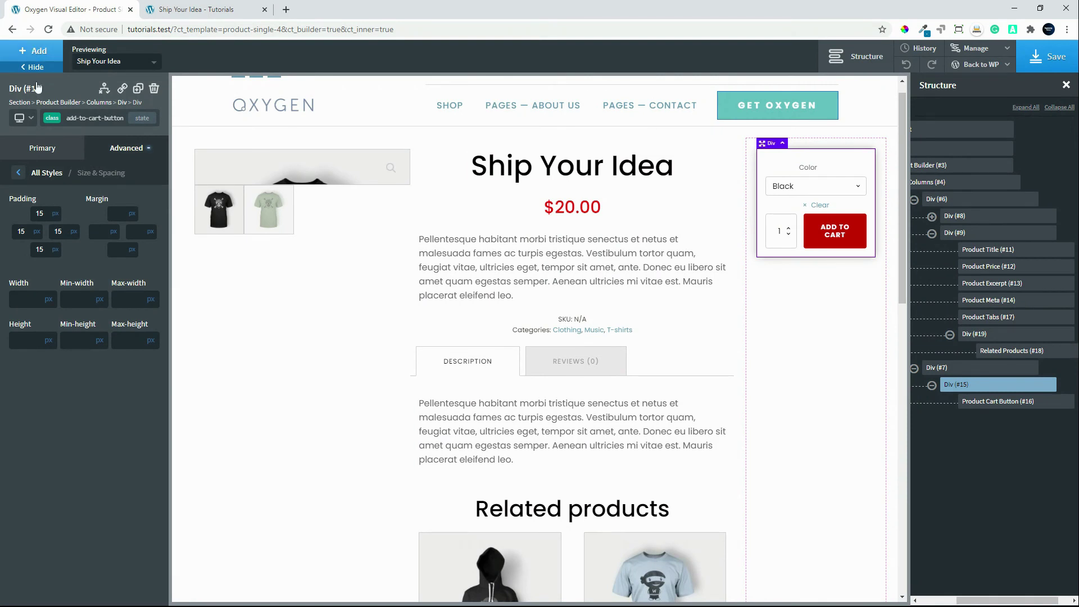
{"action": "left_click", "coordinate": [816, 171]}
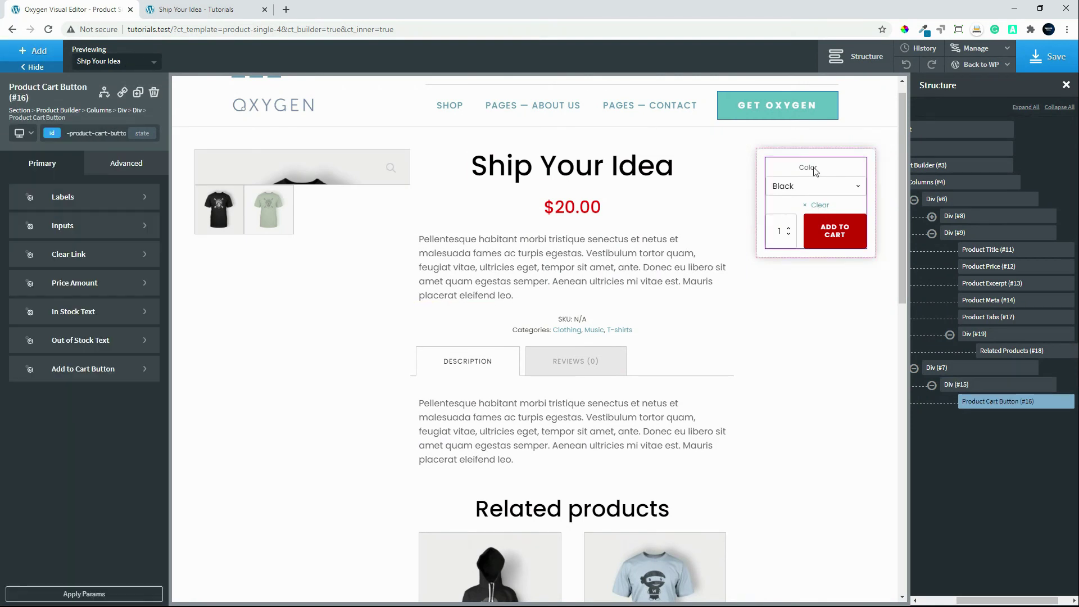
{"action": "left_click", "coordinate": [74, 206]}
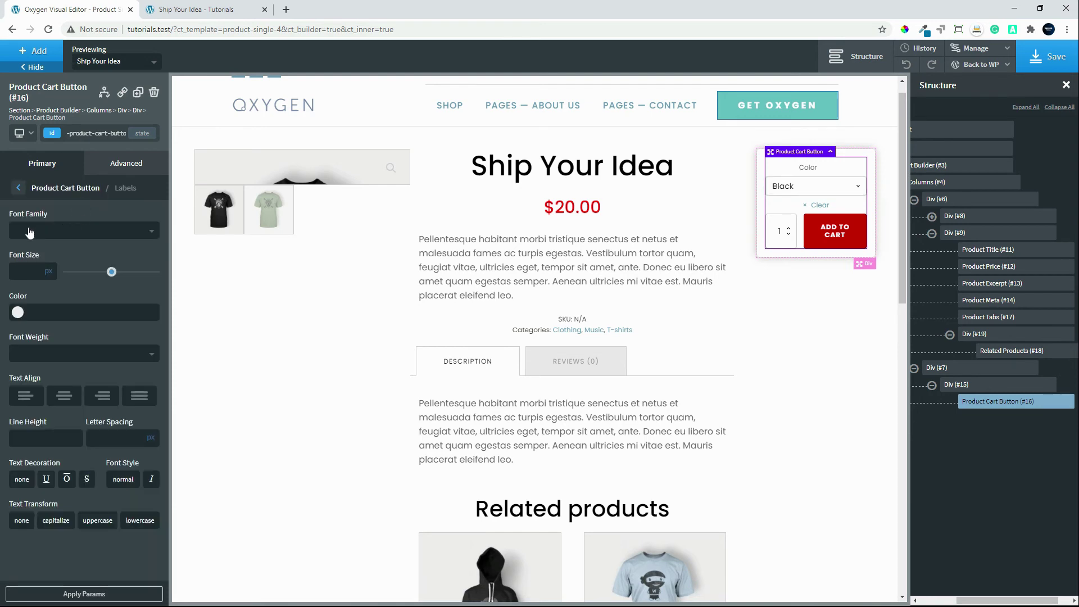
{"action": "left_click", "coordinate": [22, 272]}
{"action": "type", "text": "20"}
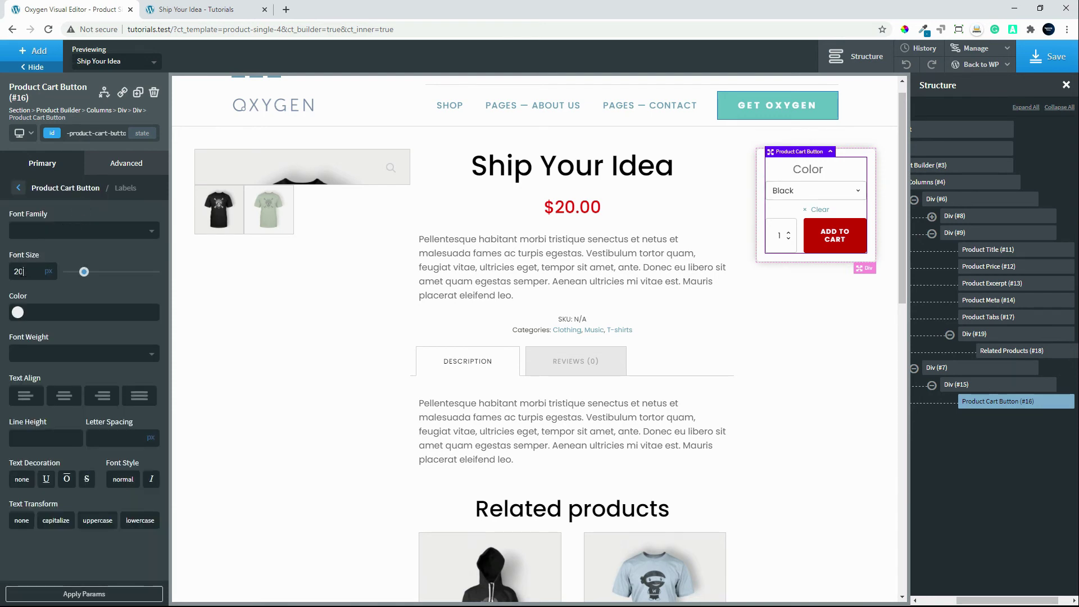
{"action": "left_click", "coordinate": [19, 189]}
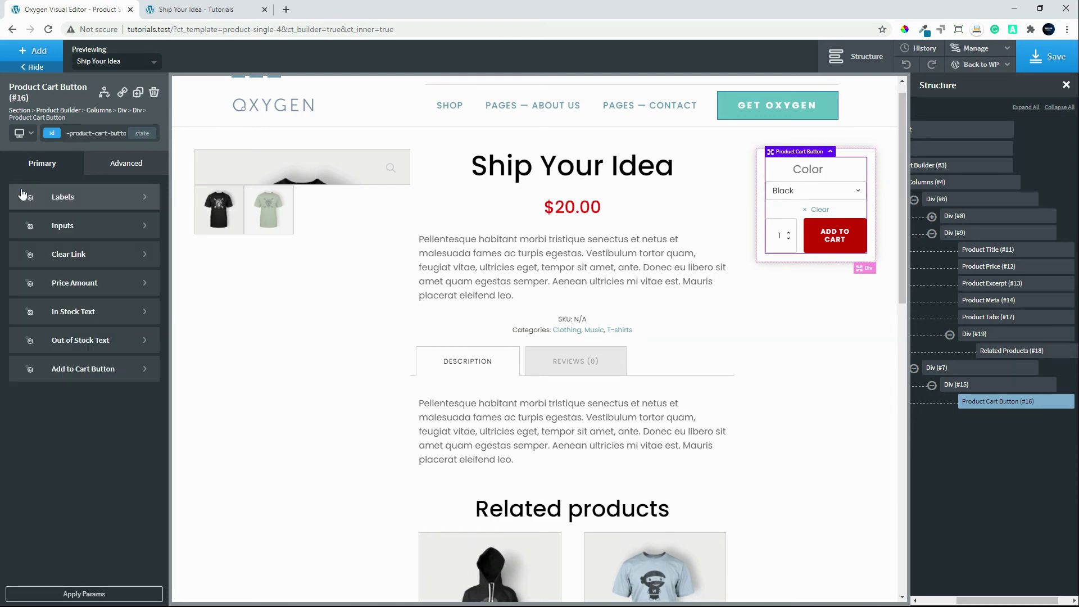
Set the Product Cart Button's price amount color to #ff0000 and its font weight to 500.
{"action": "left_click", "coordinate": [73, 289]}
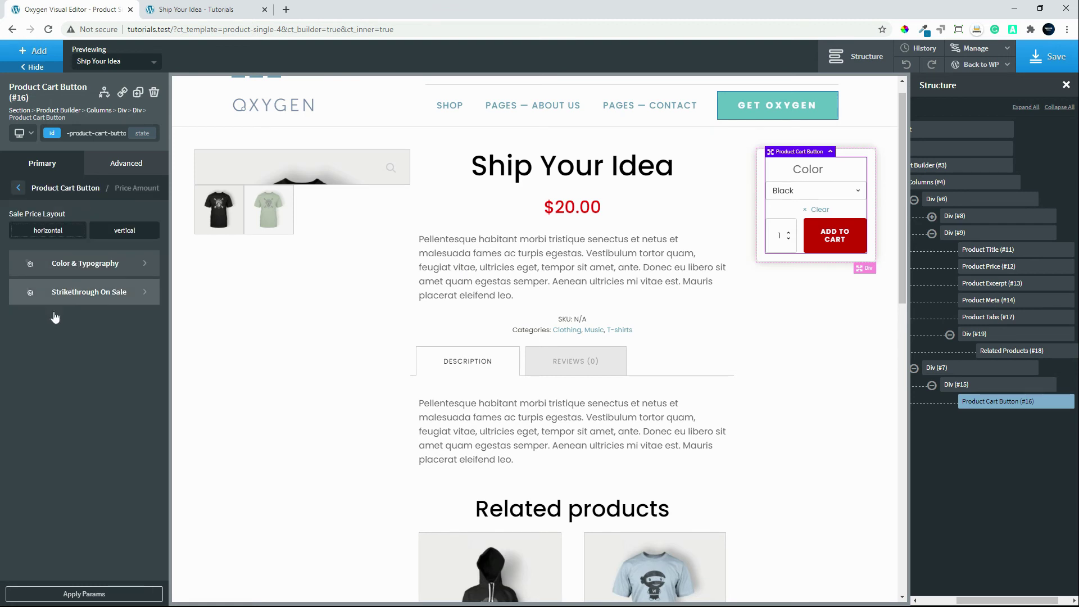
{"action": "left_click", "coordinate": [97, 262]}
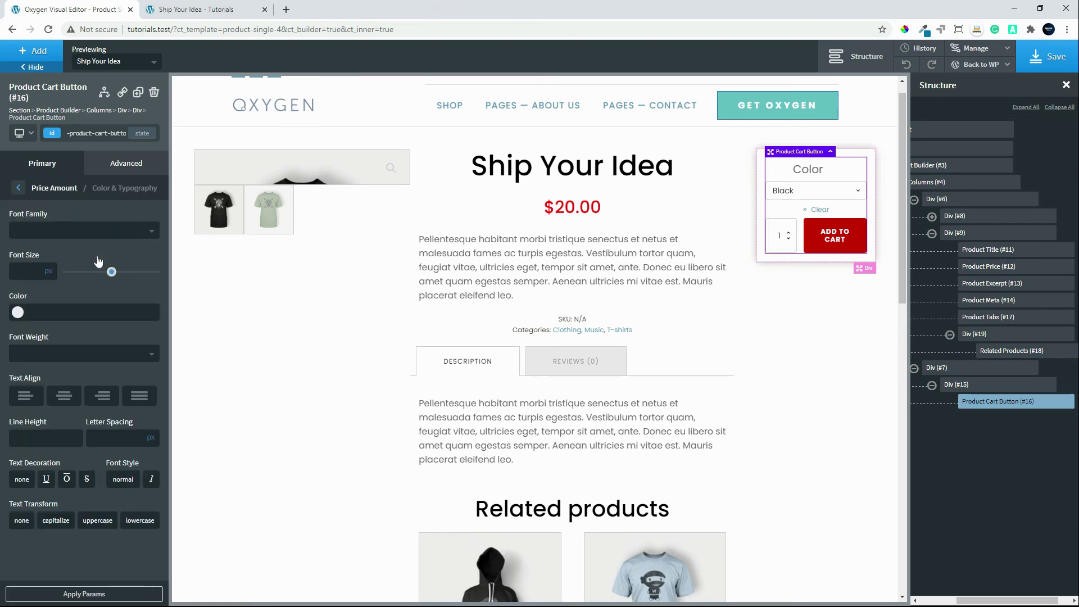
{"action": "left_click", "coordinate": [16, 313]}
{"action": "left_click_drag", "start_coordinate": [56, 345], "coordinate": [113, 319]}
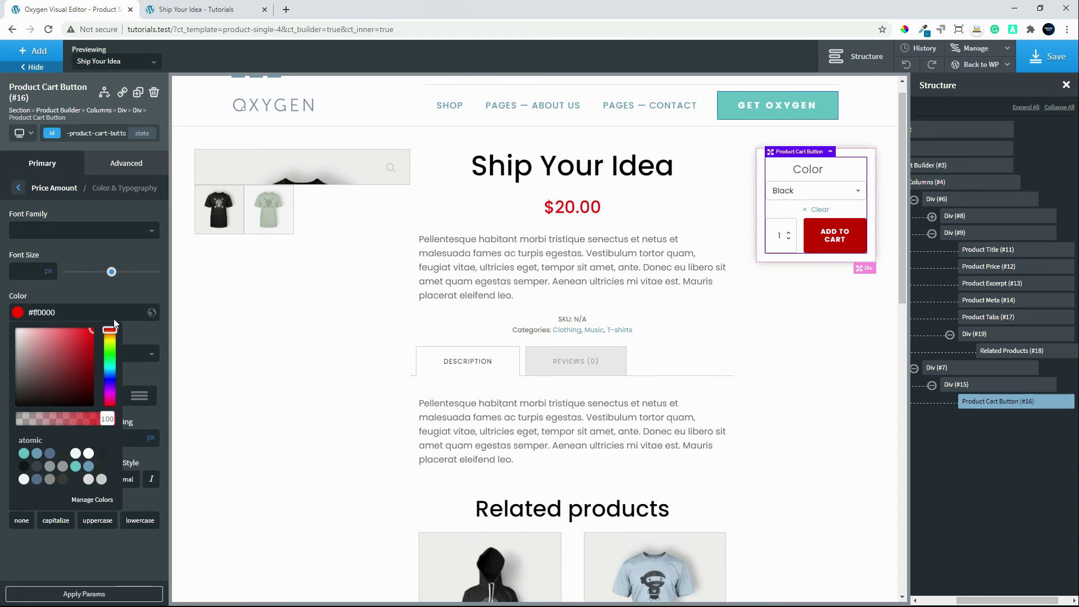
{"action": "left_click", "coordinate": [142, 296]}
{"action": "left_click", "coordinate": [41, 354]}
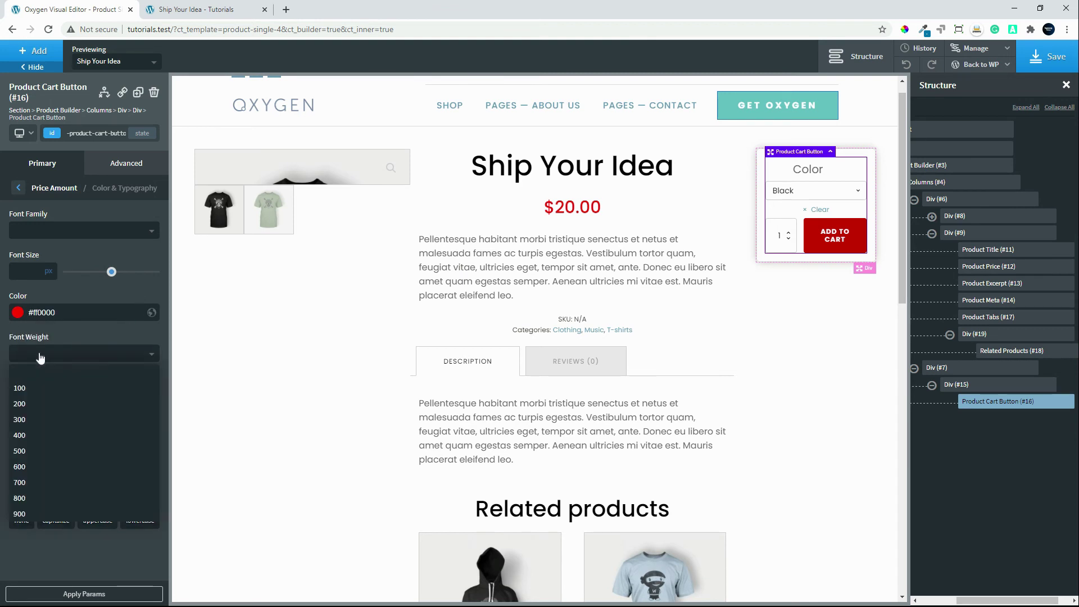
{"action": "left_click", "coordinate": [33, 451]}
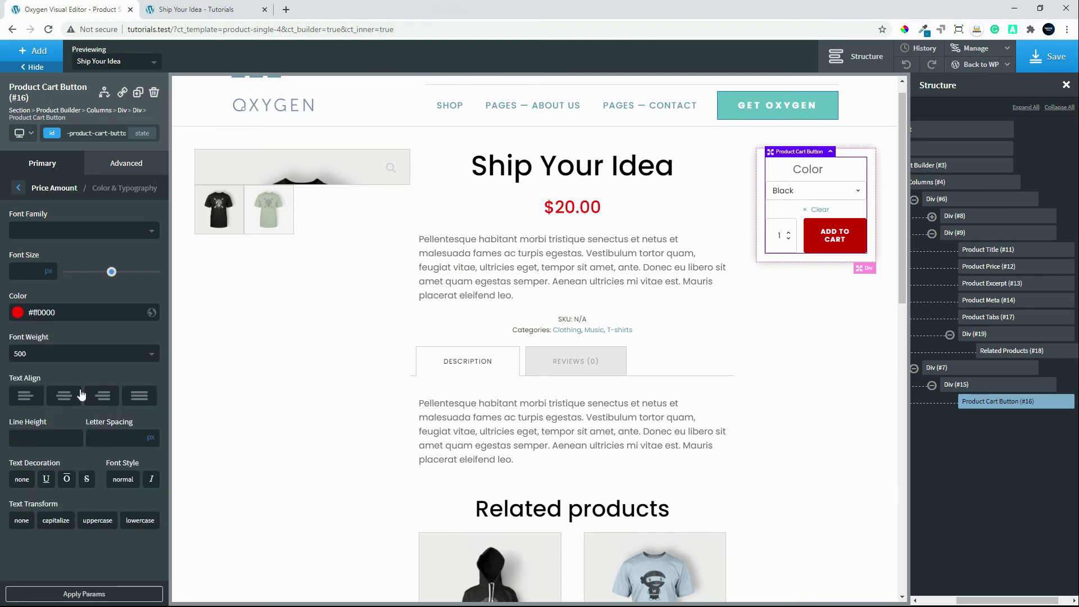
{"action": "left_click", "coordinate": [18, 187]}
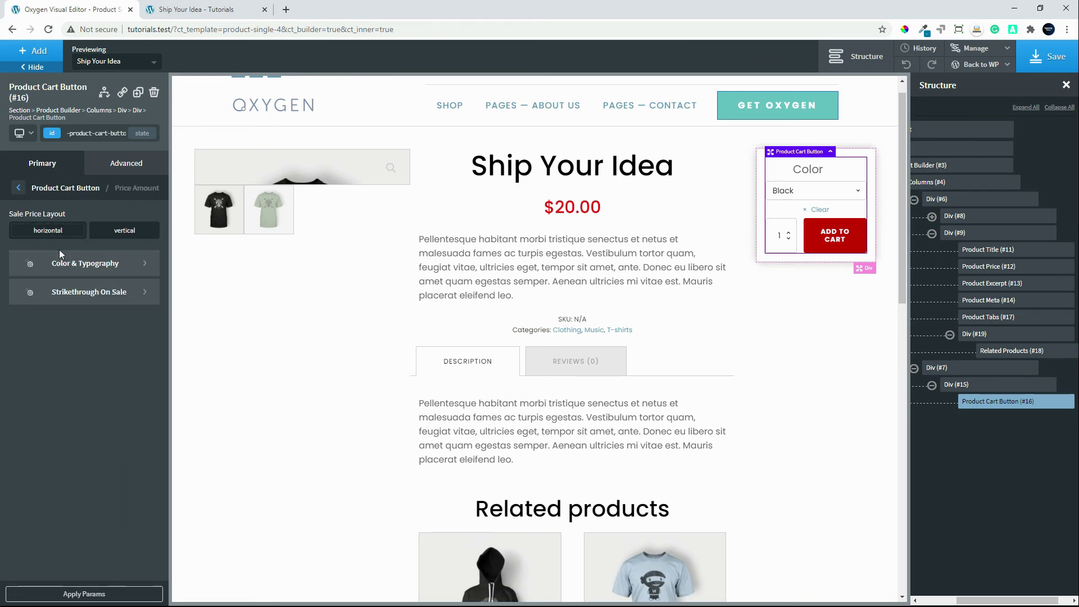
{"action": "left_click", "coordinate": [18, 188]}
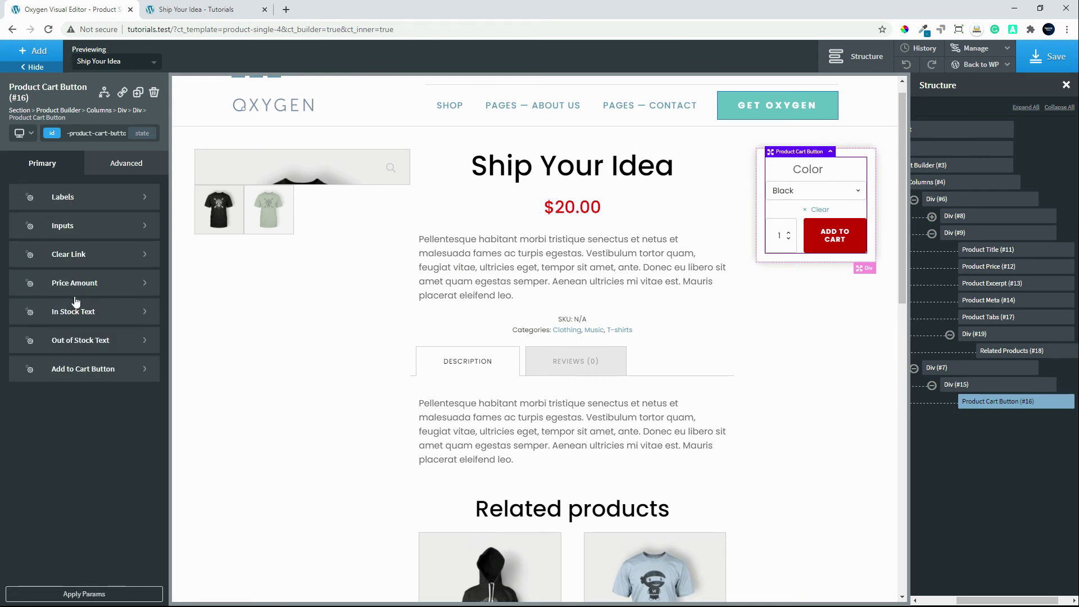
Set the Add to Cart button's typography to font weight 500 and font size 20 px.
{"action": "left_click", "coordinate": [77, 373]}
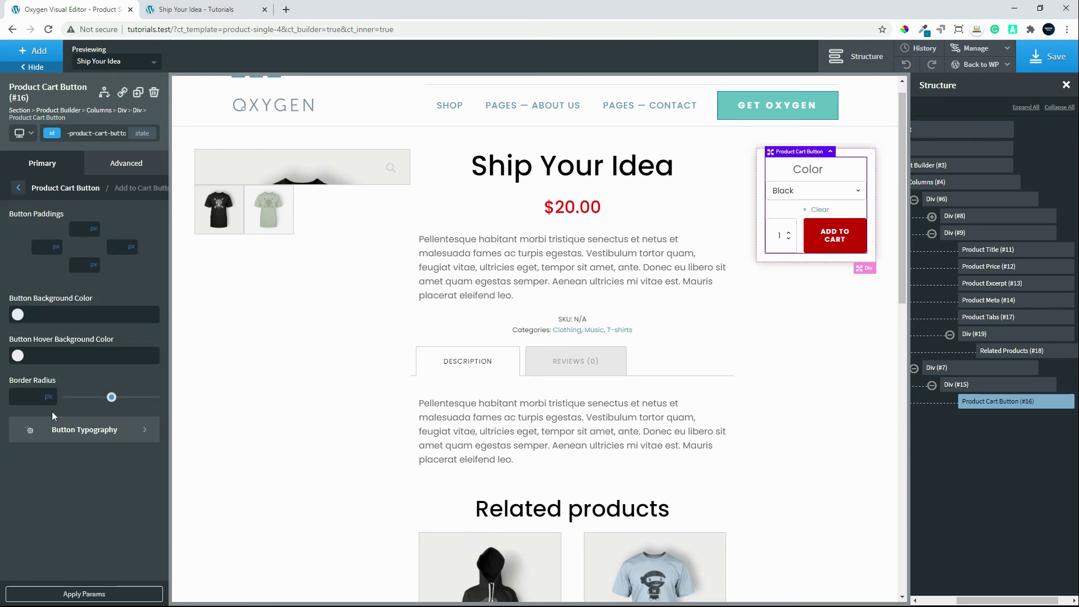
{"action": "left_click", "coordinate": [53, 428]}
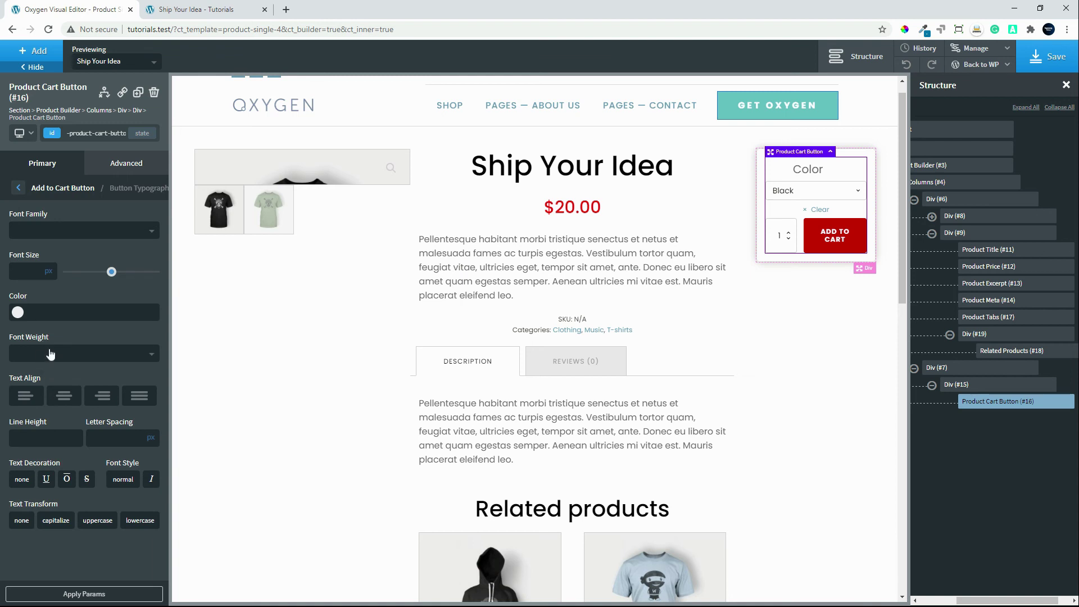
{"action": "left_click", "coordinate": [50, 353]}
{"action": "left_click", "coordinate": [45, 444]}
{"action": "left_click", "coordinate": [24, 269]}
{"action": "type", "text": "20"}
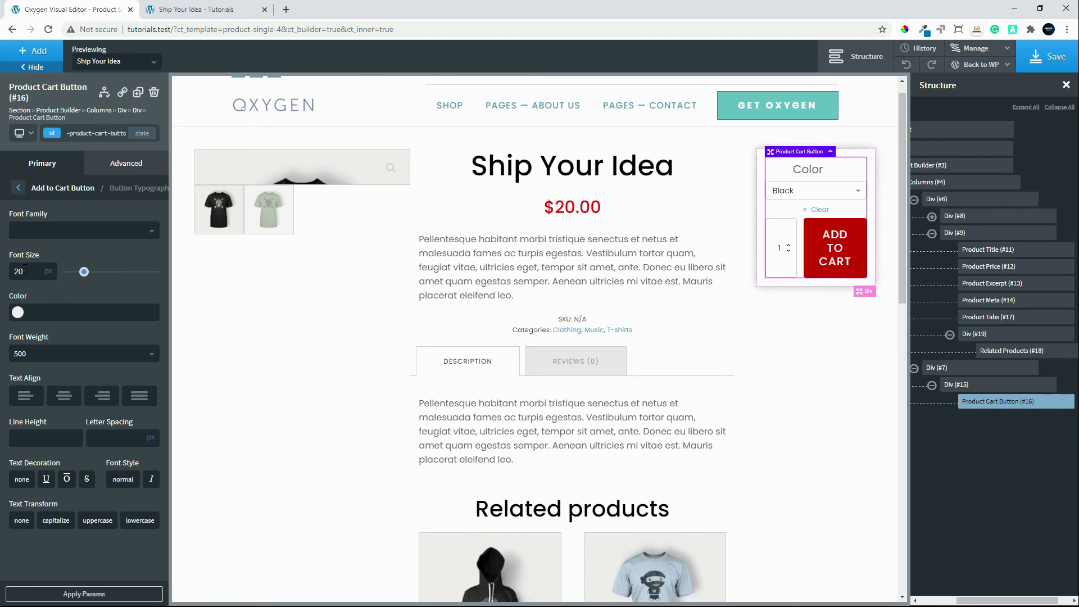
{"action": "left_click", "coordinate": [18, 189]}
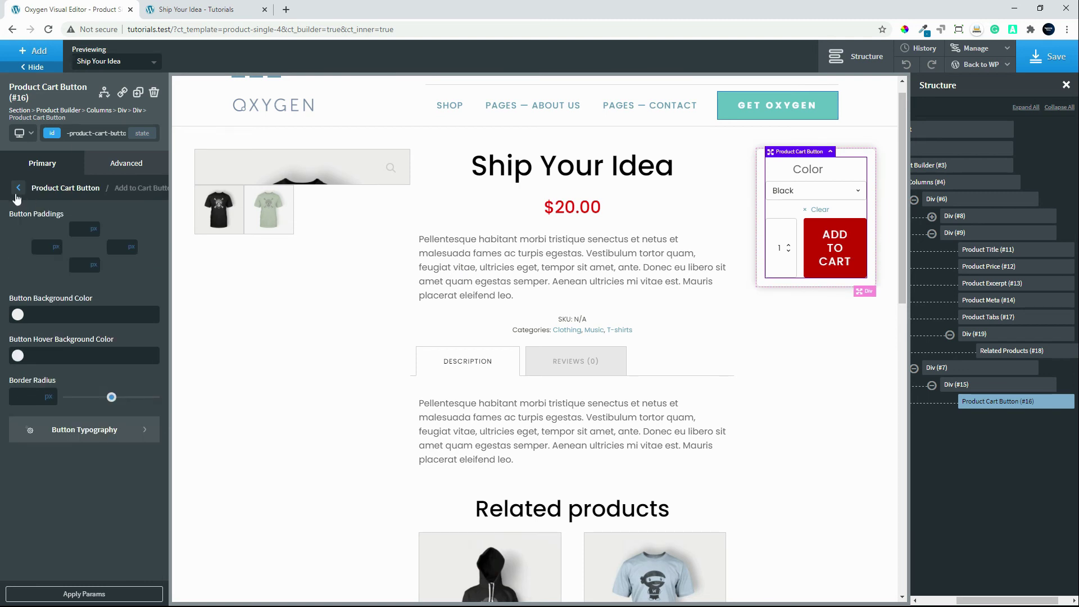
{"action": "left_click", "coordinate": [18, 190]}
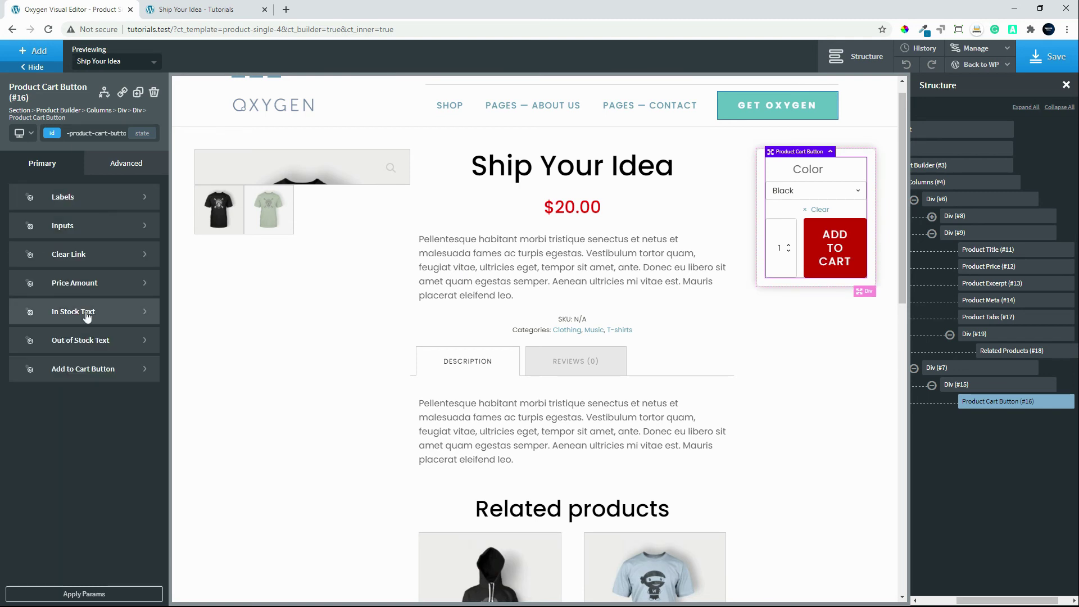
Set the font size of the Product Cart Button's inputs to 20 px.
{"action": "left_click", "coordinate": [70, 227]}
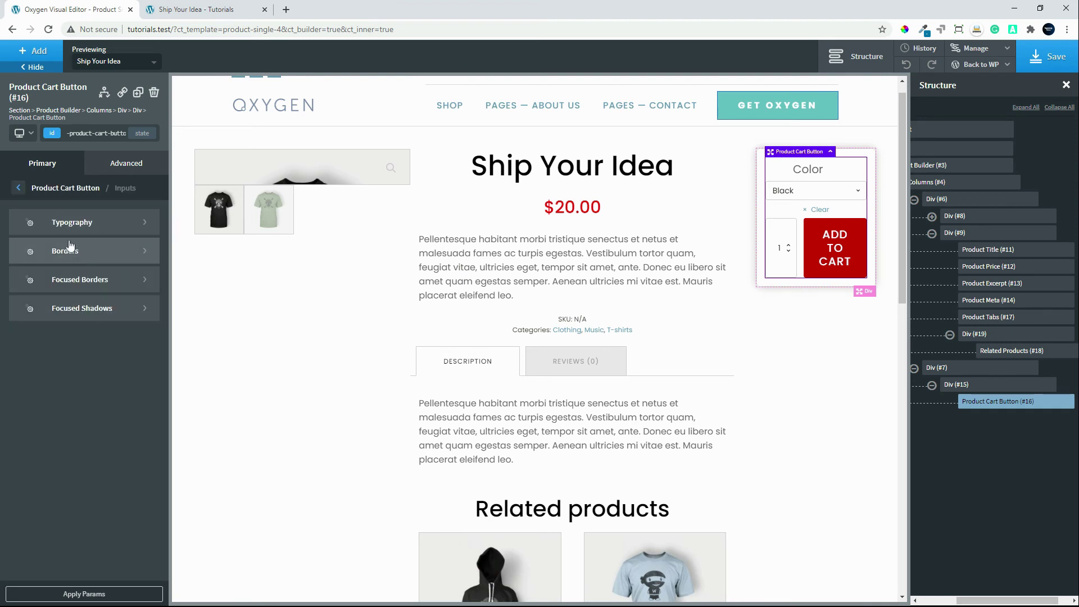
{"action": "left_click", "coordinate": [71, 224]}
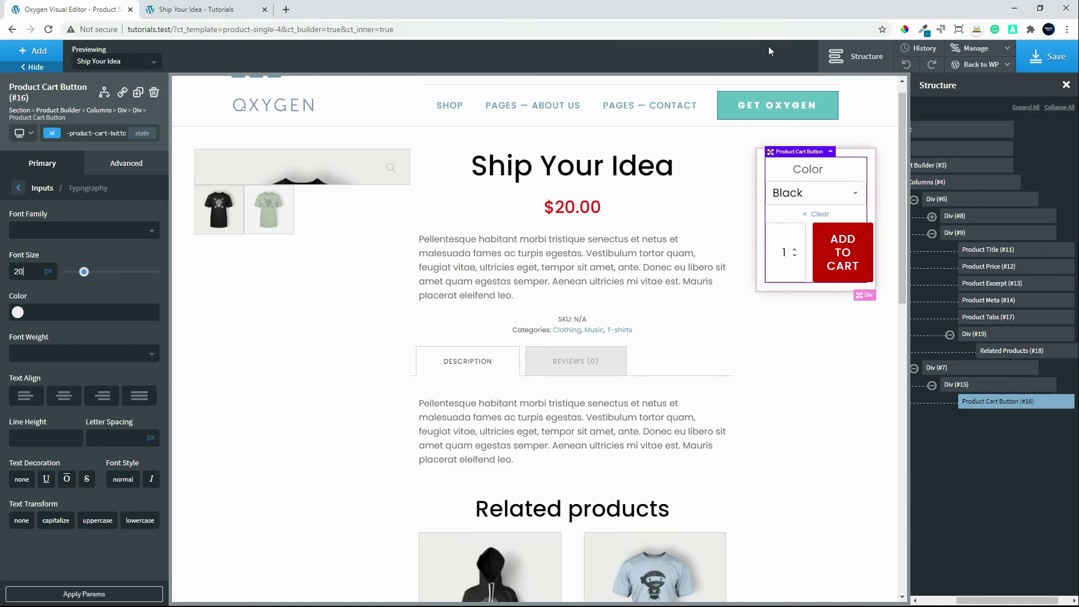
Save the template and refresh the Ship Your Idea product page to check the restyled add-to-cart box.
{"action": "left_click", "coordinate": [1044, 63]}
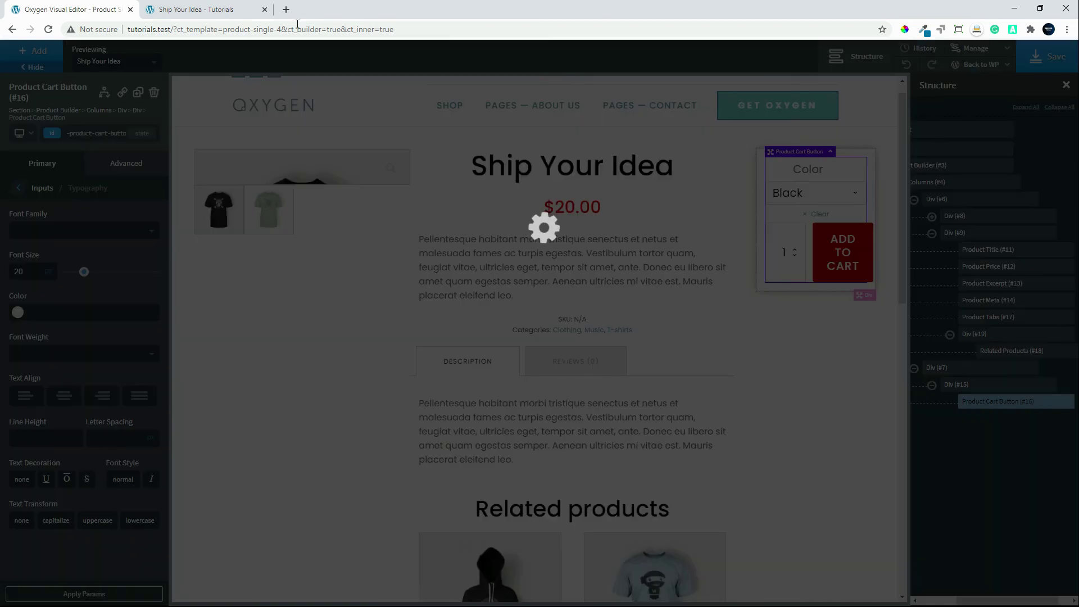
{"action": "left_click", "coordinate": [230, 11]}
{"action": "key", "text": "ctrl+r"}
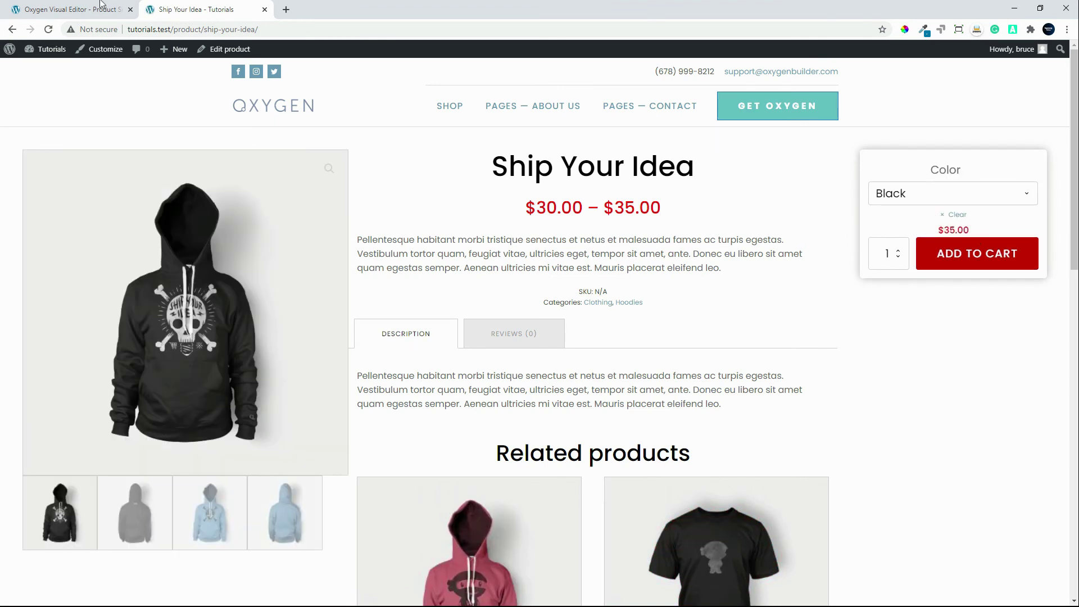
Return to the Oxygen builder and set the Product Cart Button's price amount to font size 20 px and line height 1.5.
{"action": "left_click", "coordinate": [79, 10]}
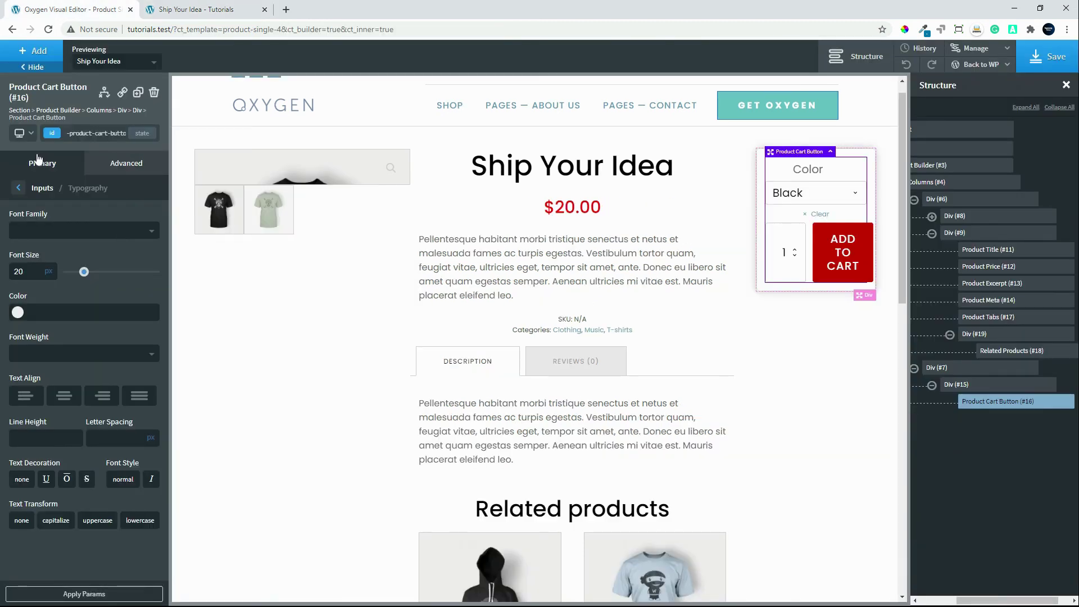
{"action": "left_click", "coordinate": [18, 187]}
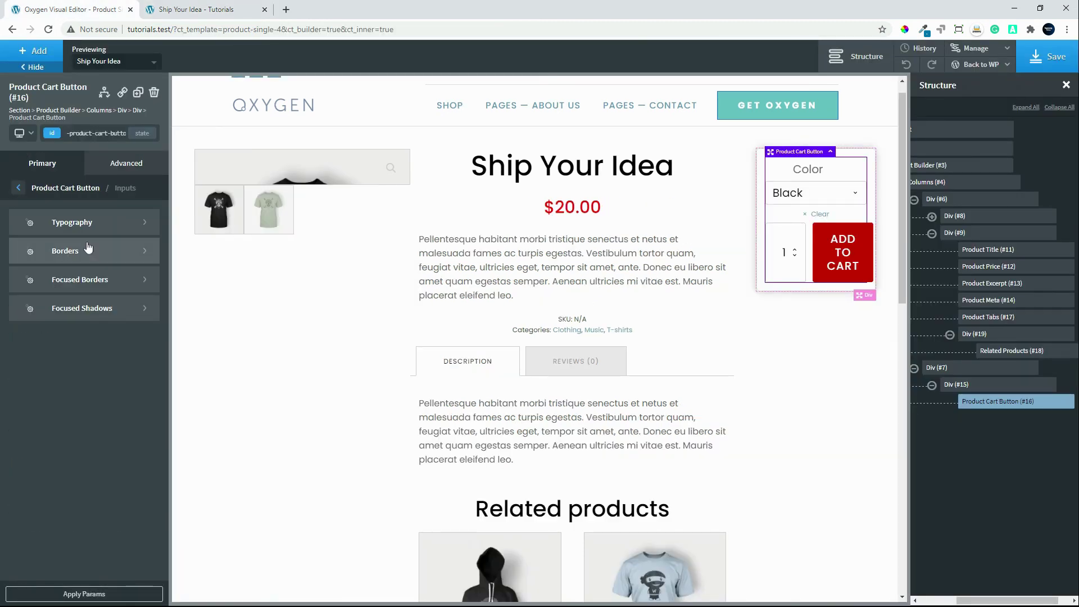
{"action": "left_click", "coordinate": [18, 191]}
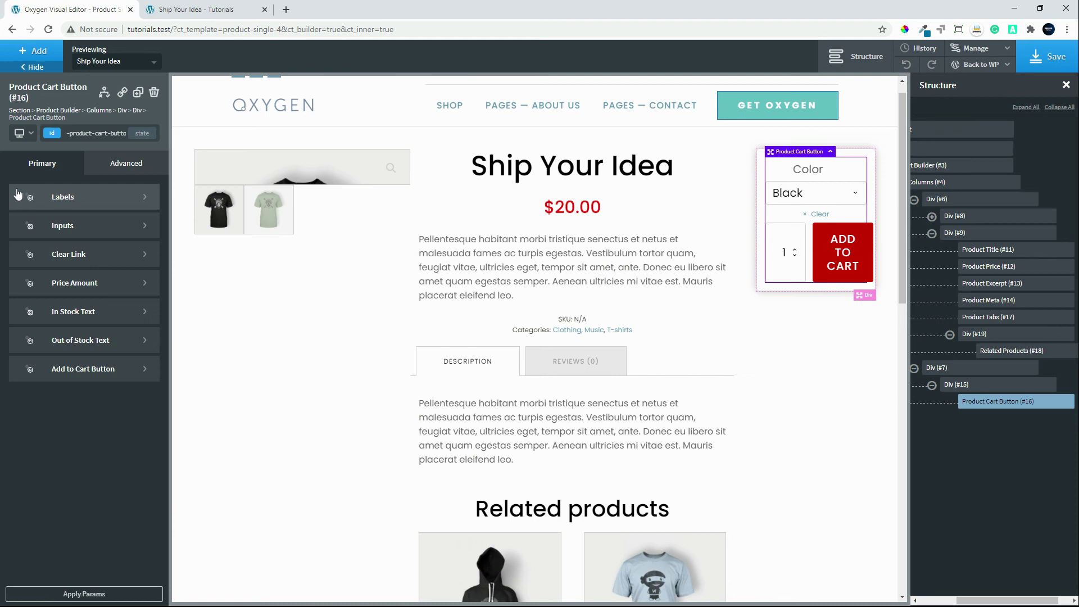
{"action": "left_click", "coordinate": [82, 281]}
{"action": "left_click", "coordinate": [78, 271]}
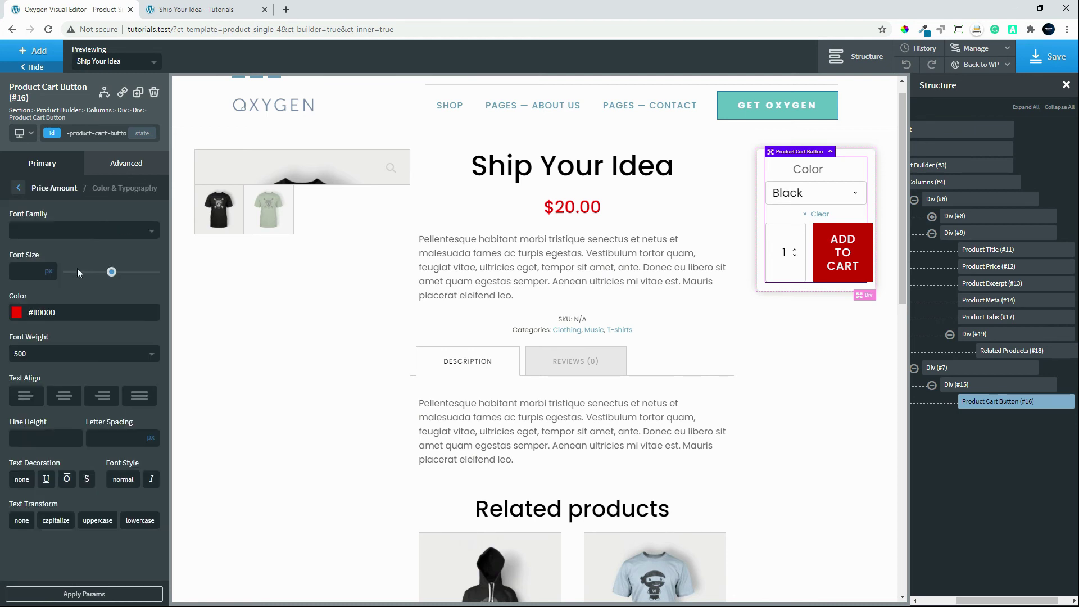
{"action": "left_click", "coordinate": [24, 276]}
{"action": "type", "text": "20"}
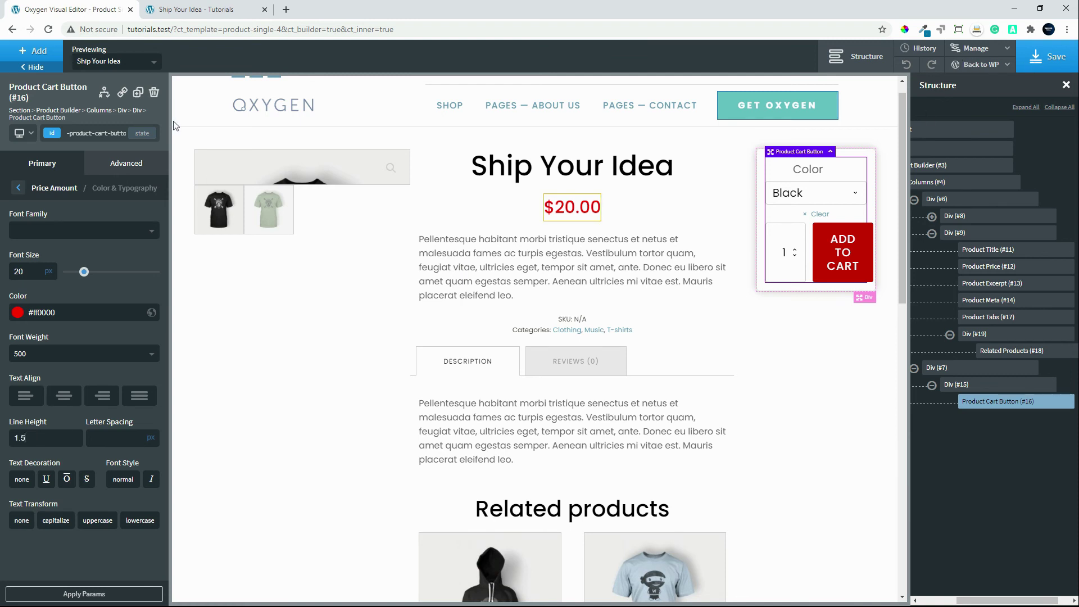
{"action": "left_click", "coordinate": [21, 188]}
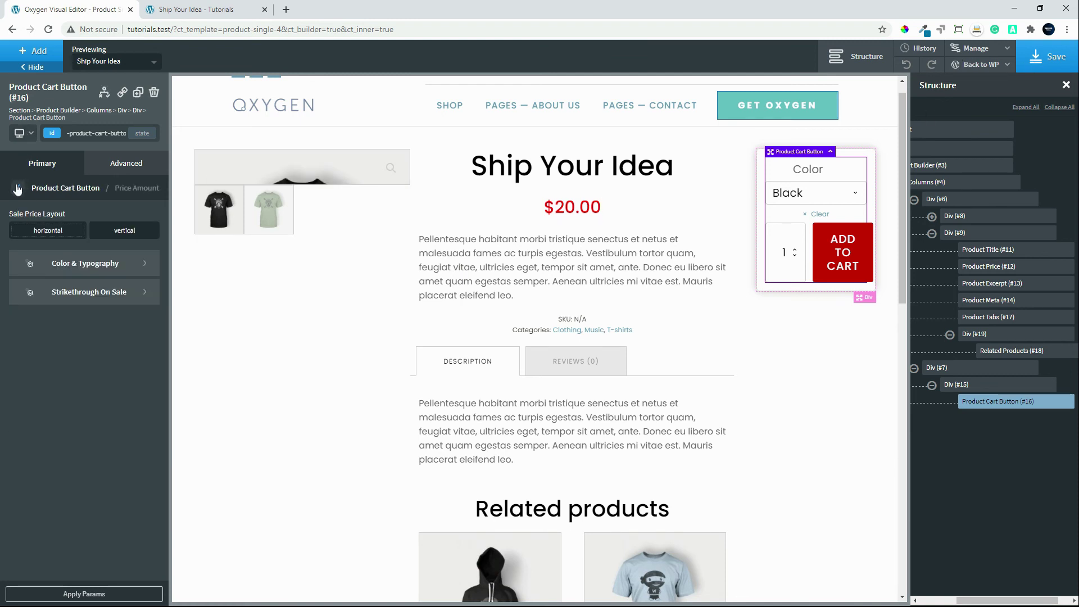
{"action": "left_click", "coordinate": [21, 187]}
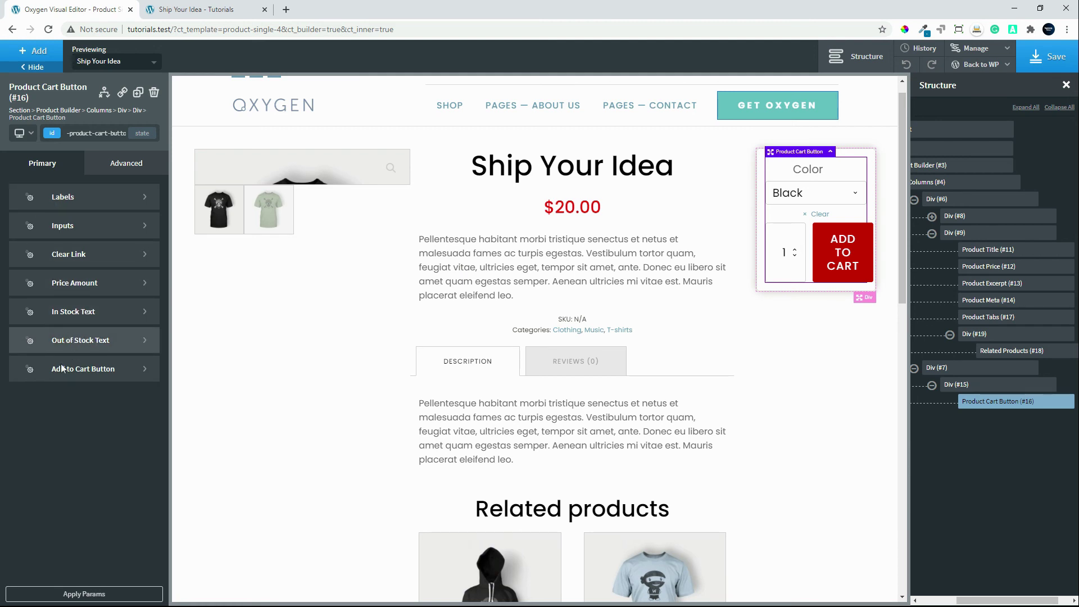
Set the Product Cart Button's clear link font size to 18 px and save the template.
{"action": "left_click", "coordinate": [77, 262]}
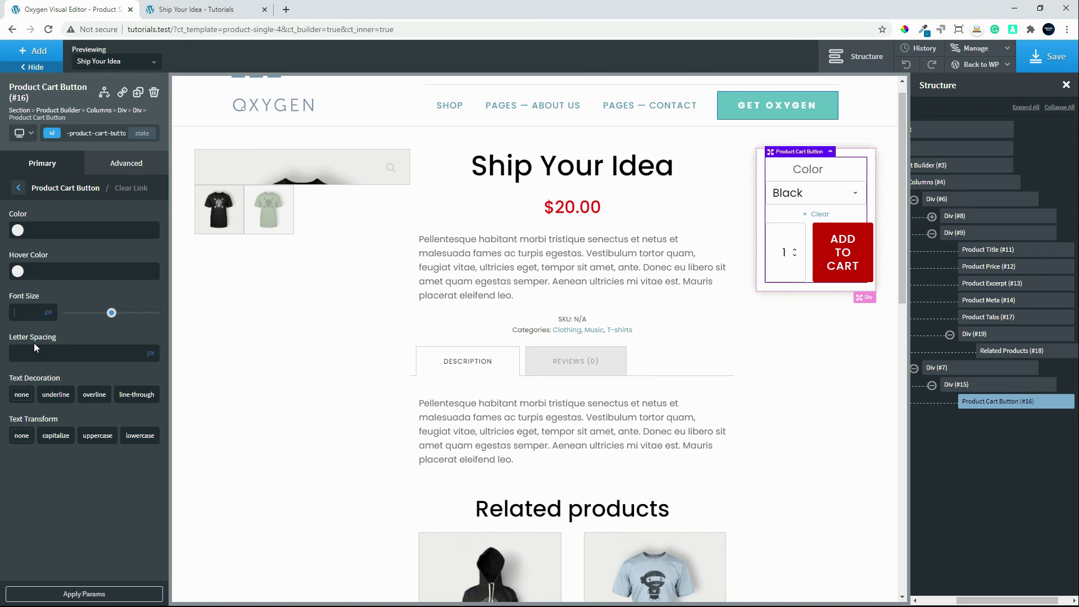
{"action": "type", "text": "18"}
{"action": "left_click", "coordinate": [1068, 52]}
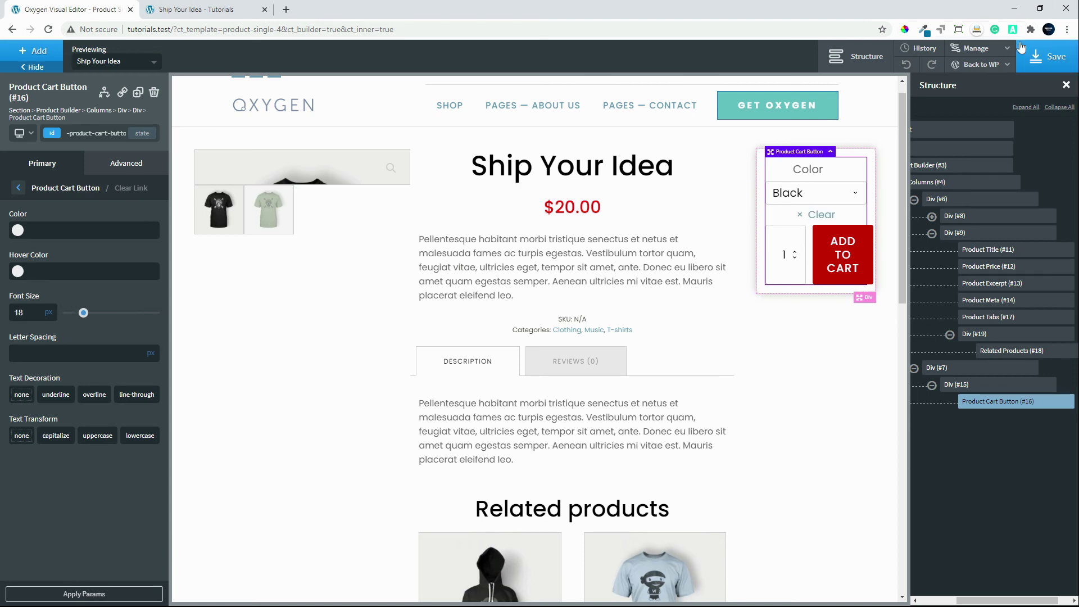
Refresh the Ship Your Idea product page and test the Color selector with Blue, Choose an option, Black and Blue again.
{"action": "left_click", "coordinate": [189, 15]}
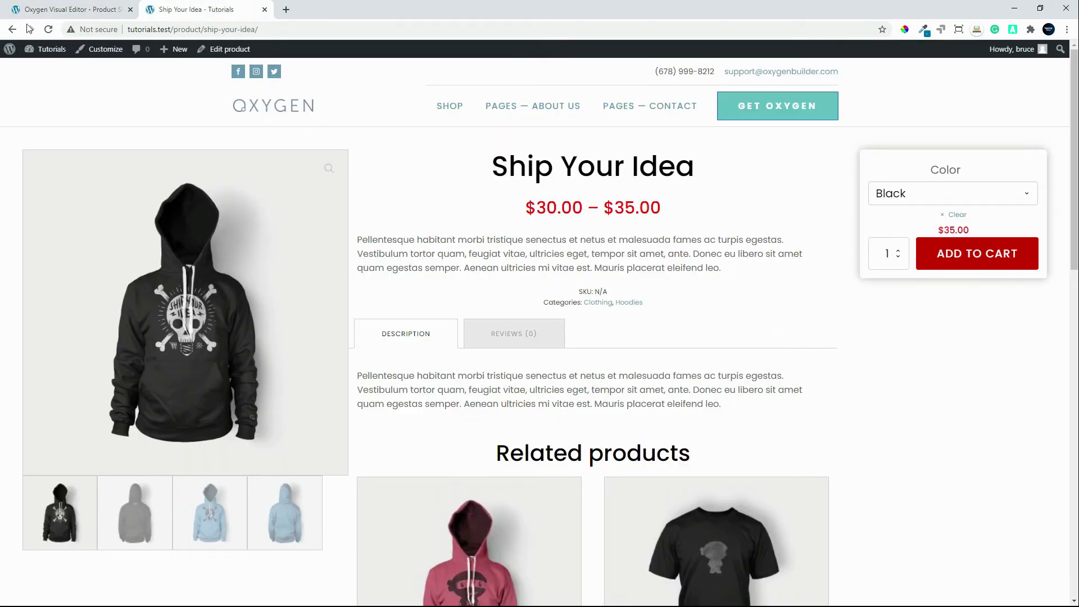
{"action": "left_click", "coordinate": [49, 30]}
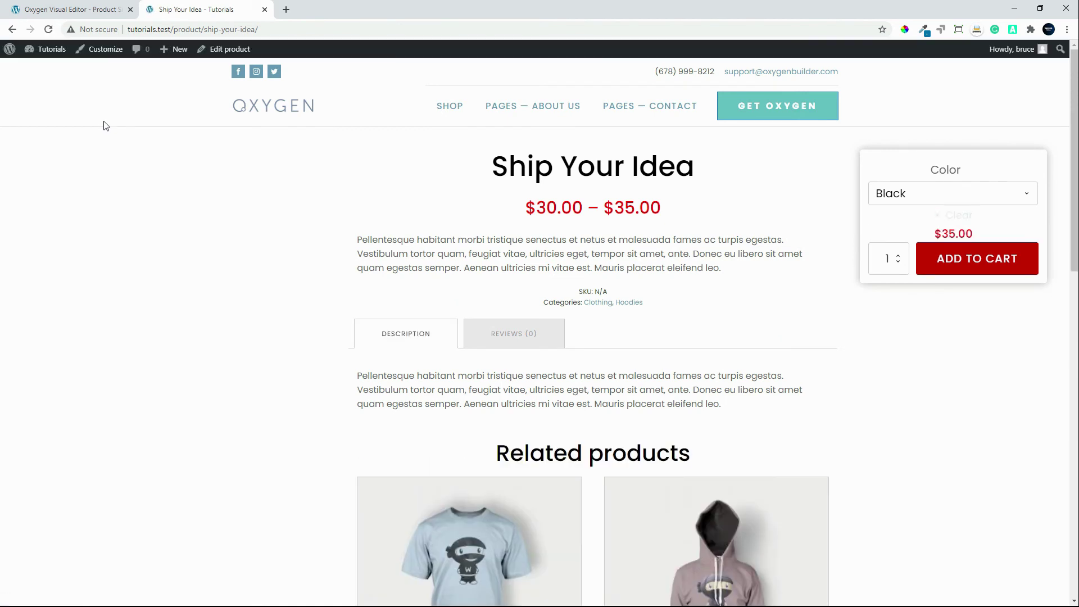
{"action": "left_click", "coordinate": [1026, 193]}
{"action": "left_click", "coordinate": [960, 250]}
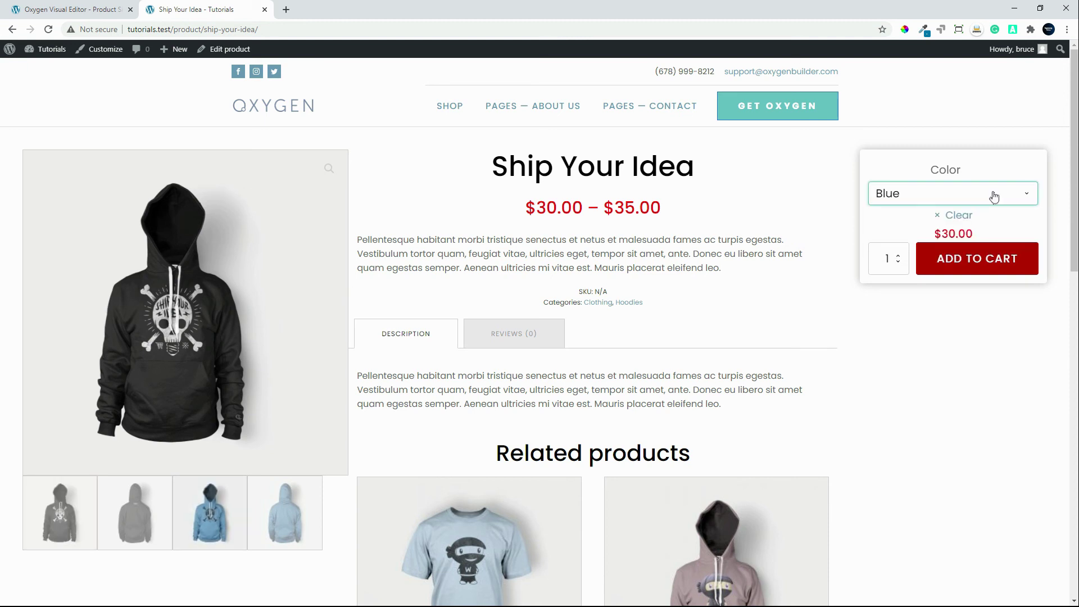
{"action": "left_click", "coordinate": [1028, 194]}
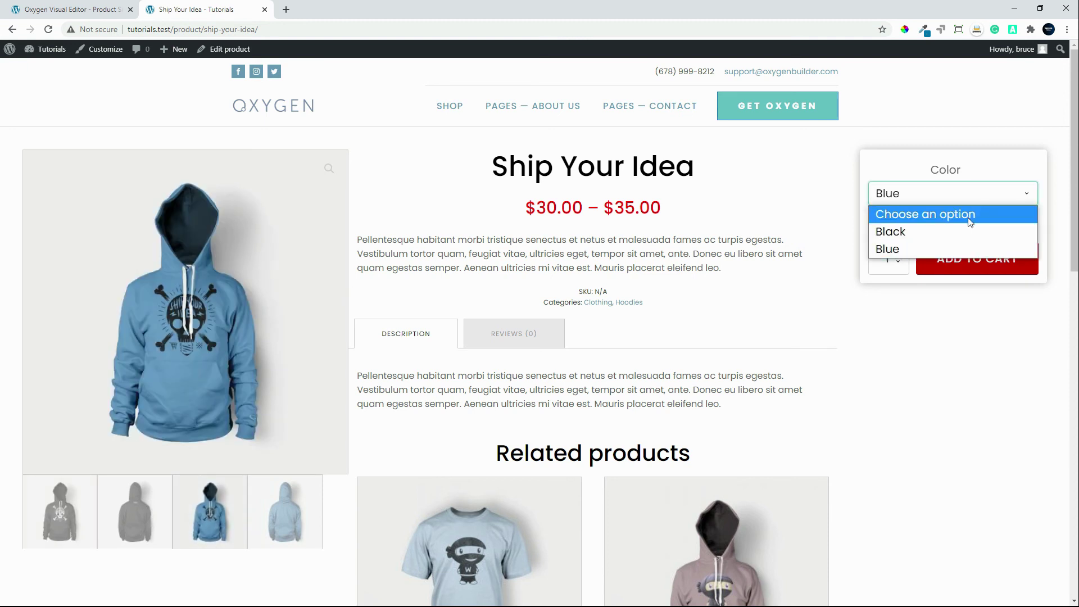
{"action": "left_click", "coordinate": [968, 216]}
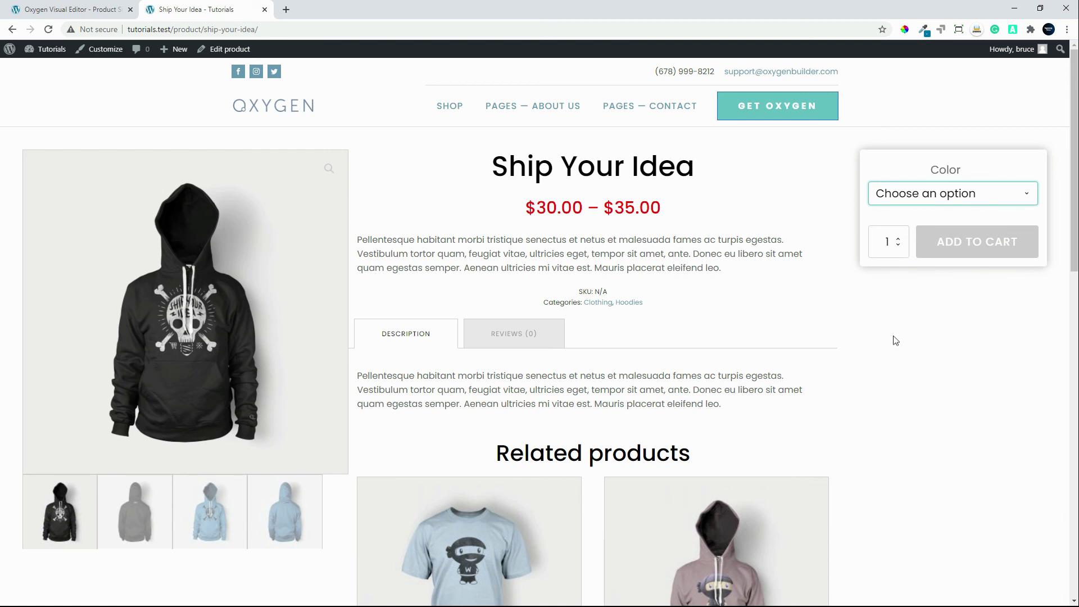
{"action": "left_click", "coordinate": [974, 199]}
{"action": "left_click", "coordinate": [944, 231]}
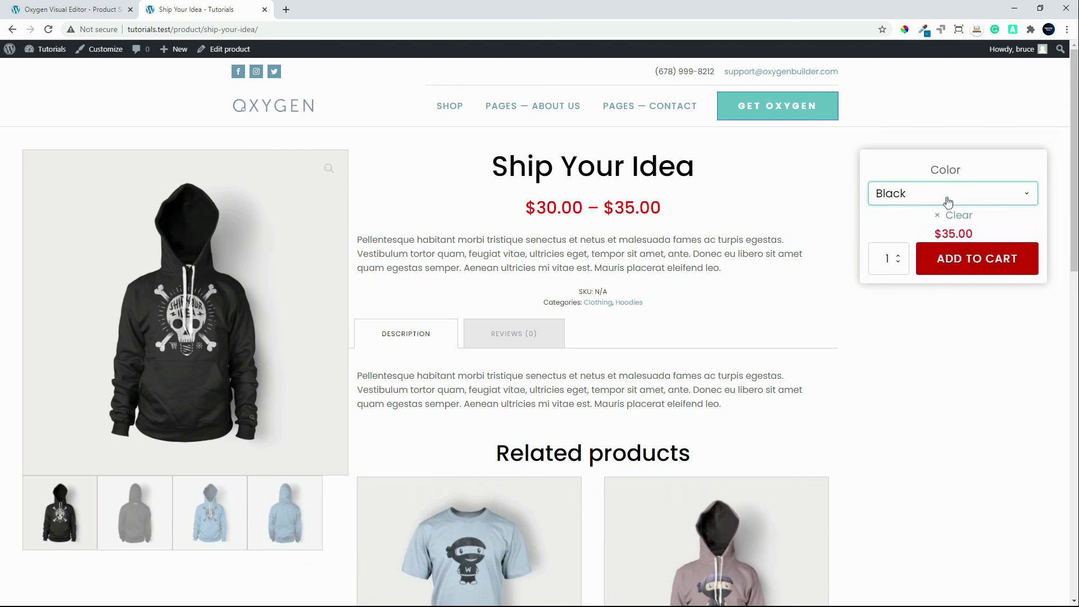
{"action": "left_click", "coordinate": [948, 201]}
{"action": "left_click", "coordinate": [933, 253]}
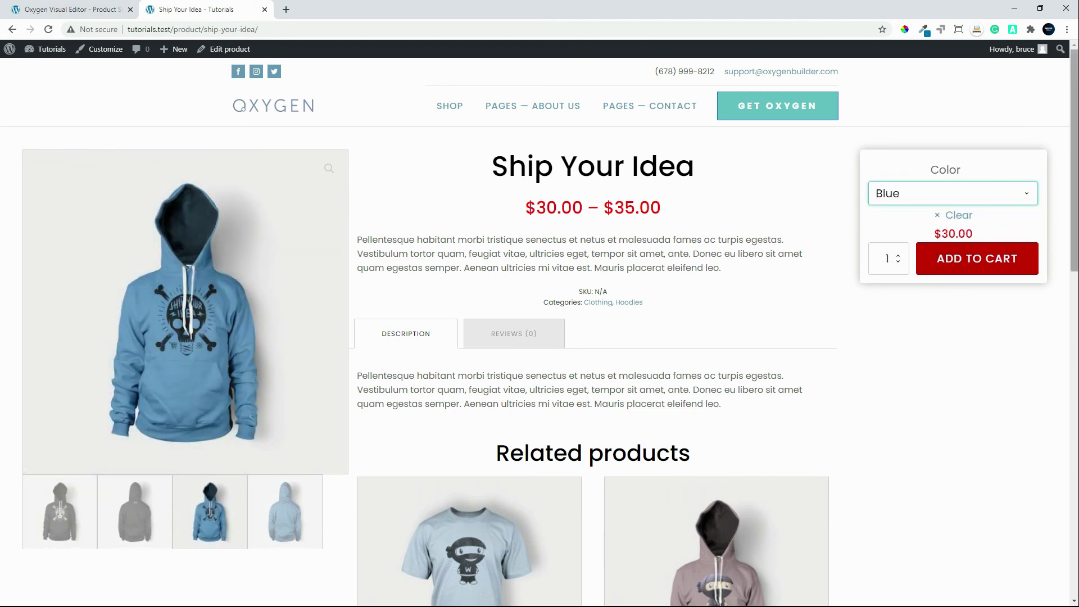
Check how the sticky add-to-cart box follows the product page down to the footer and back up.
{"action": "left_click_drag", "start_coordinate": [1074, 191], "coordinate": [981, 574]}
{"action": "scroll", "coordinate": [977, 572], "scroll_direction": "down", "scroll_amount": 15}
{"action": "scroll", "coordinate": [1066, 560], "scroll_direction": "up", "scroll_amount": 8}
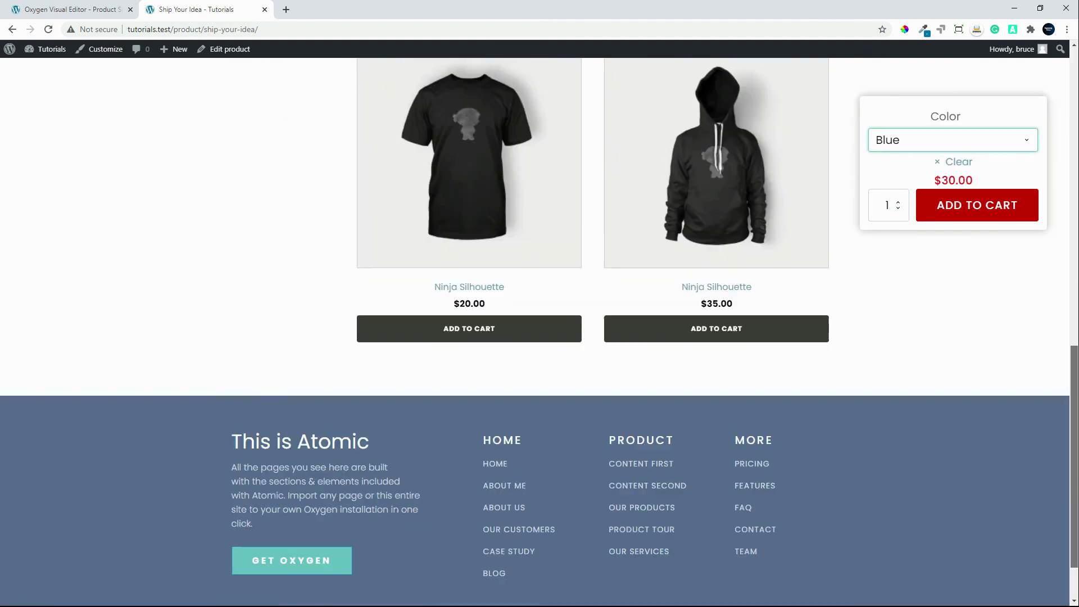
{"action": "scroll", "coordinate": [920, 346], "scroll_direction": "down", "scroll_amount": 4}
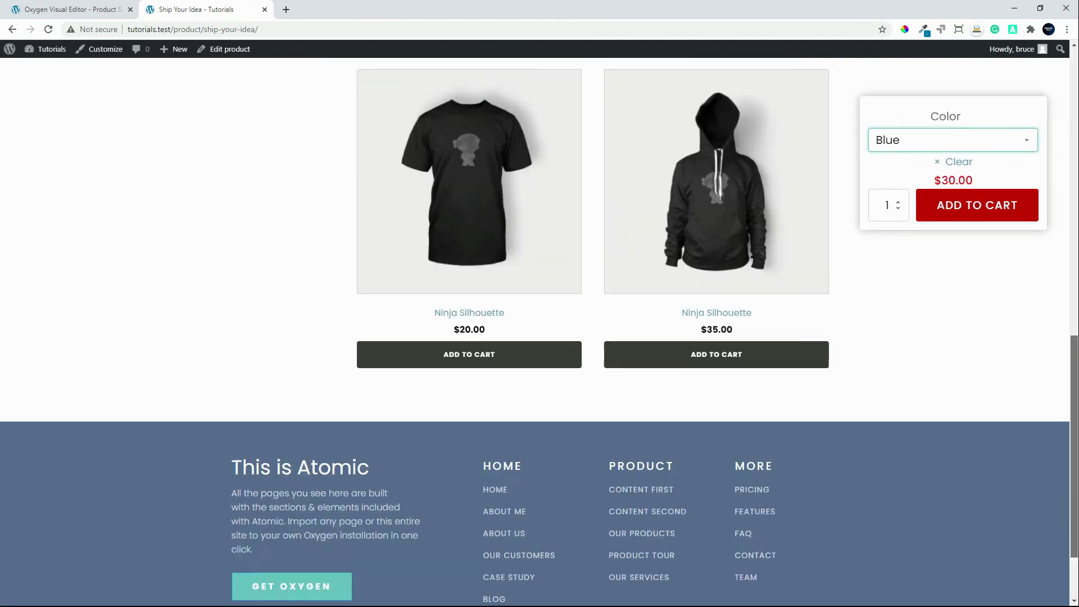
{"action": "scroll", "coordinate": [920, 346], "scroll_direction": "up", "scroll_amount": 12}
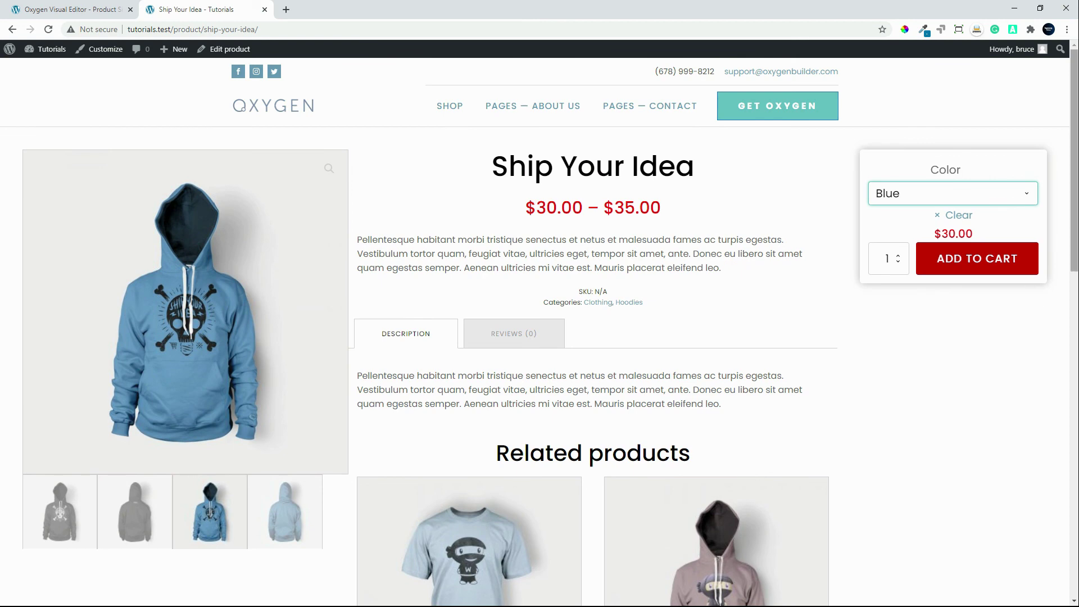
Switch back to the Oxygen builder and align the items of the middle column's Div (#9) to the left.
{"action": "scroll", "coordinate": [1034, 425], "scroll_direction": "down", "scroll_amount": 7}
{"action": "scroll", "coordinate": [1034, 425], "scroll_direction": "down", "scroll_amount": 9}
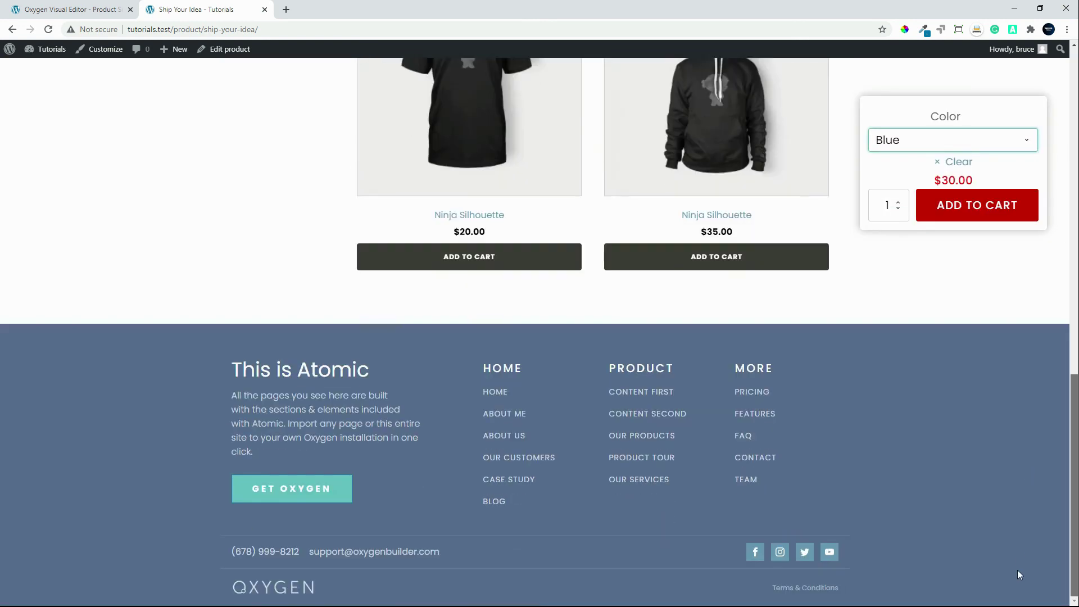
{"action": "scroll", "coordinate": [1063, 251], "scroll_direction": "up", "scroll_amount": 16}
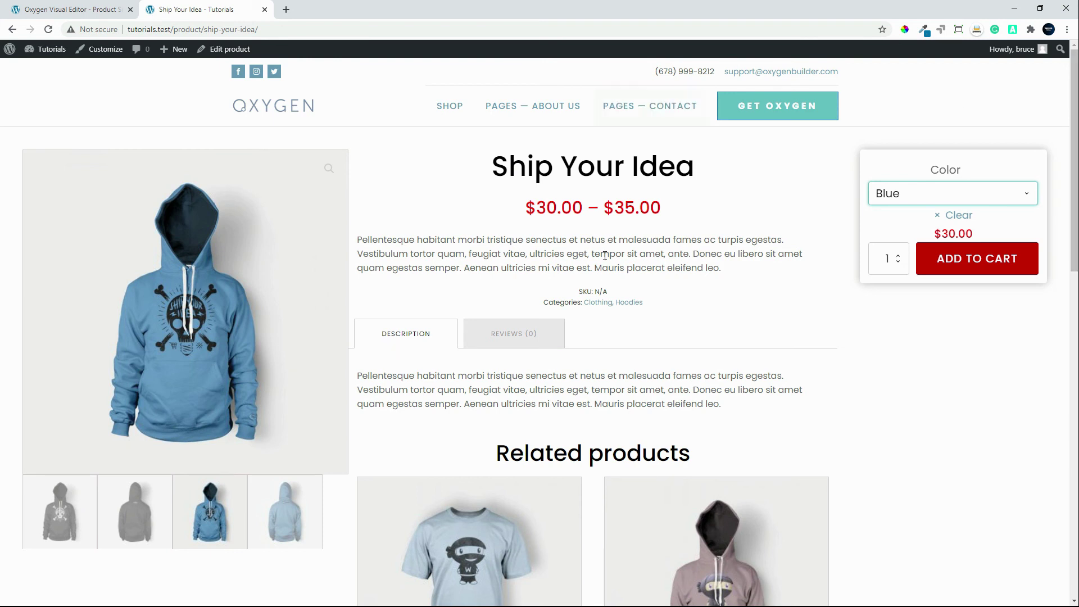
{"action": "left_click", "coordinate": [64, 10]}
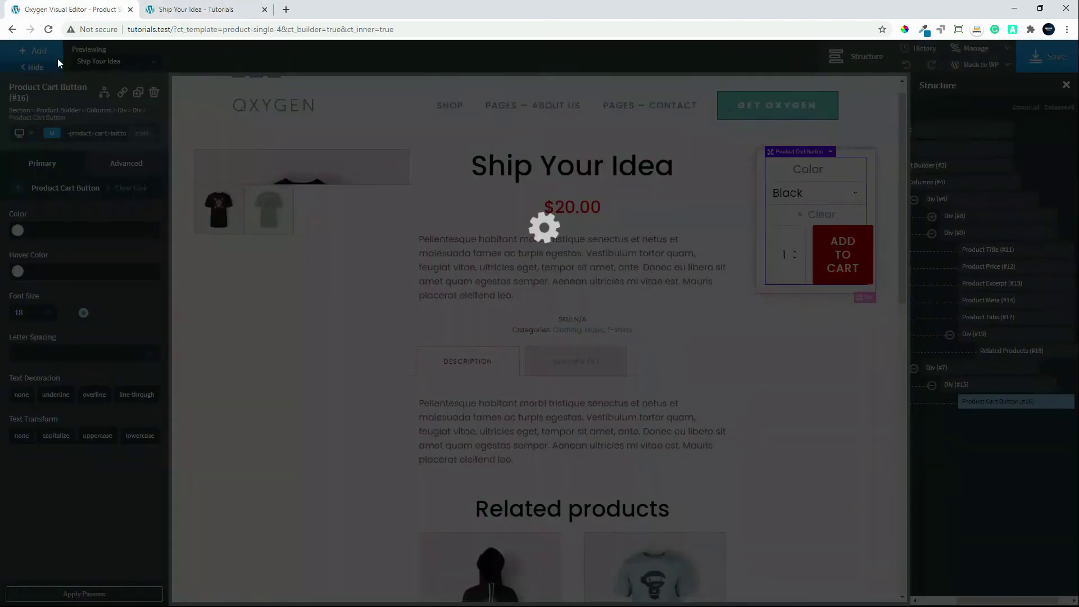
{"action": "left_click", "coordinate": [533, 327]}
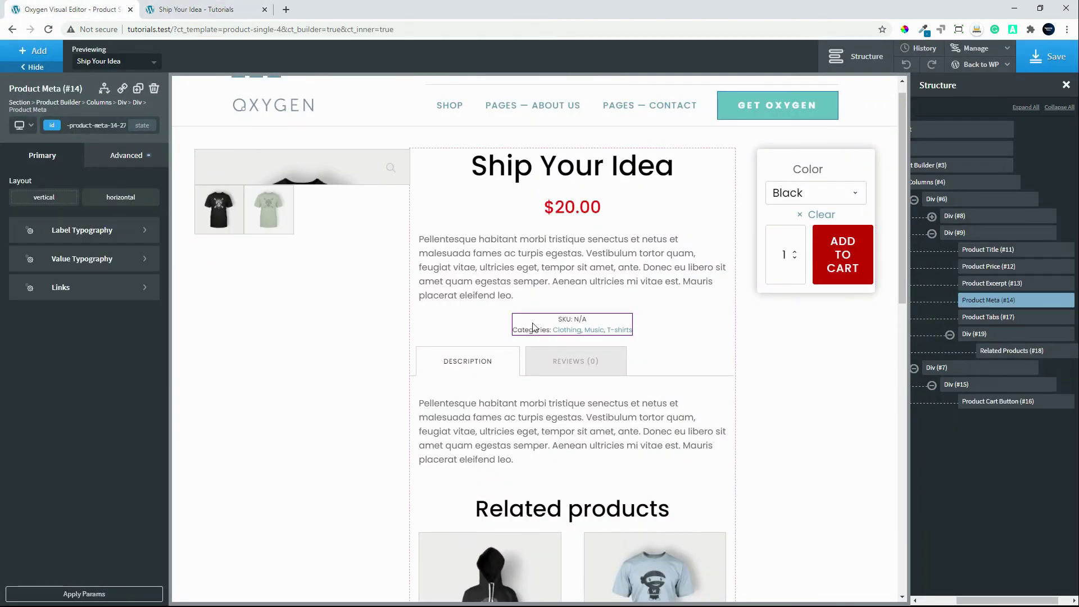
{"action": "left_click", "coordinate": [959, 234]}
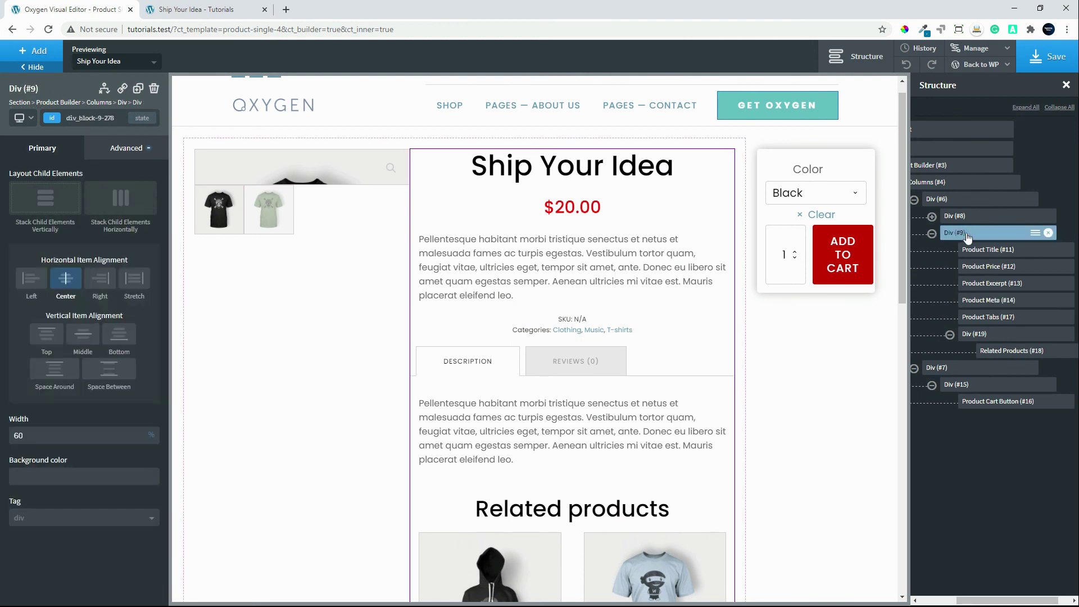
{"action": "left_click", "coordinate": [24, 283]}
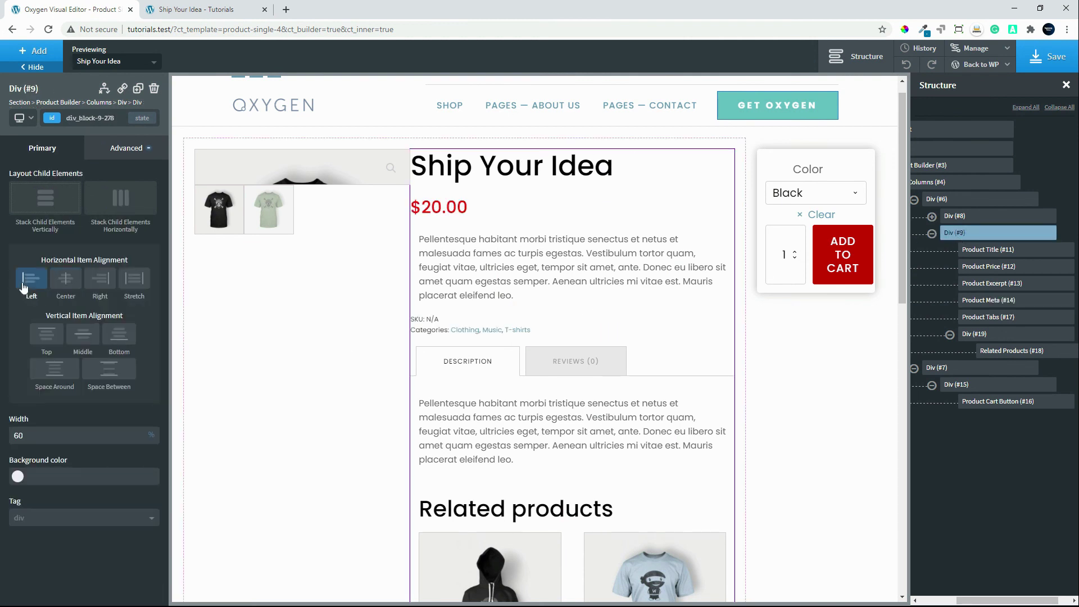
Set the Product Title's width to 100% and center its text.
{"action": "left_click", "coordinate": [556, 177]}
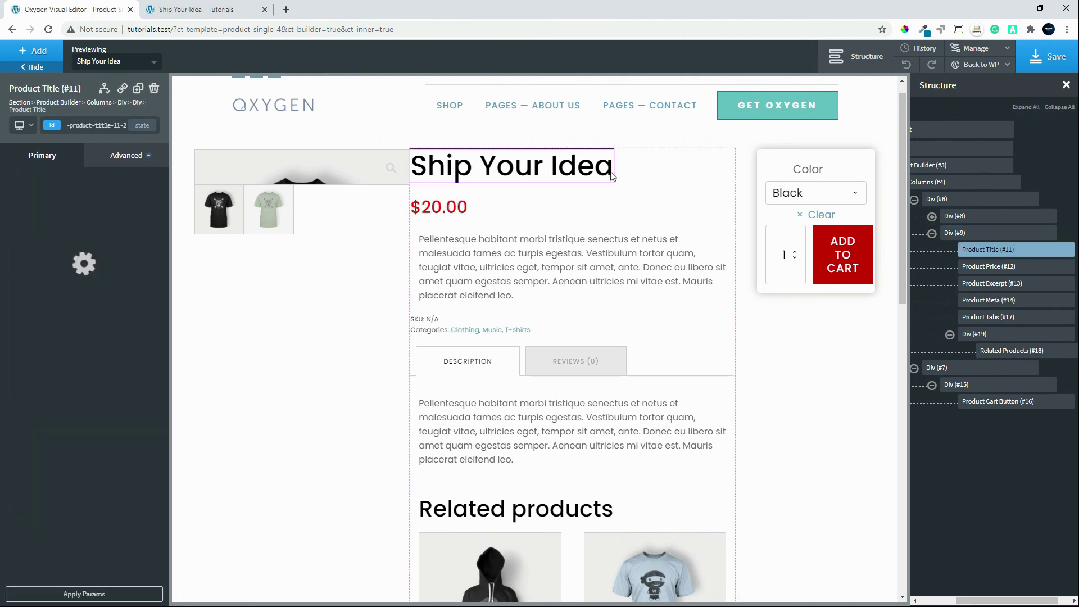
{"action": "left_click", "coordinate": [137, 155]}
{"action": "left_click", "coordinate": [89, 219]}
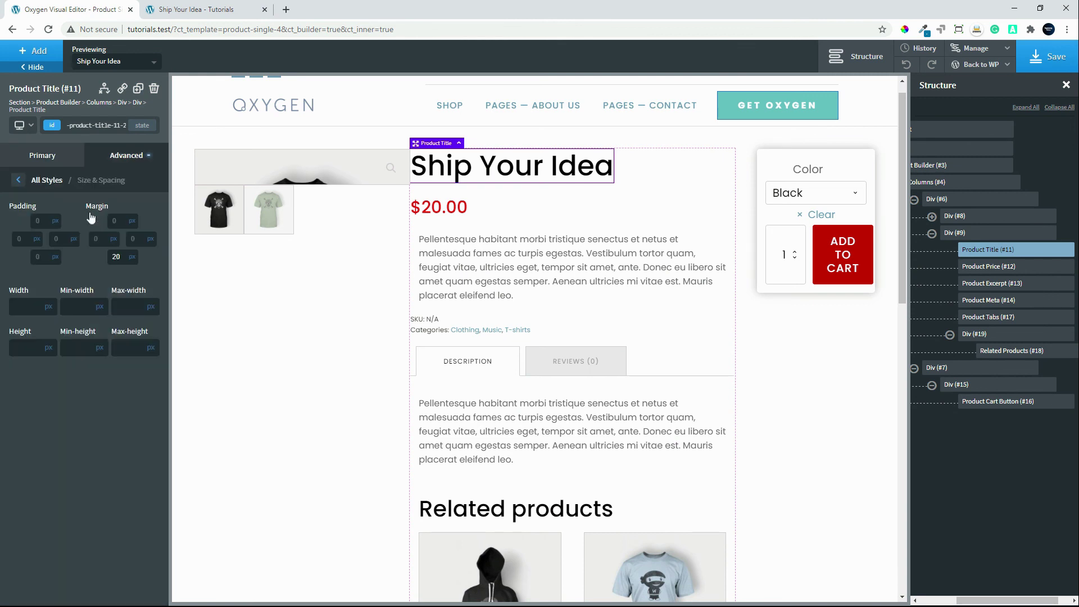
{"action": "left_click", "coordinate": [51, 304]}
{"action": "type", "text": "100"}
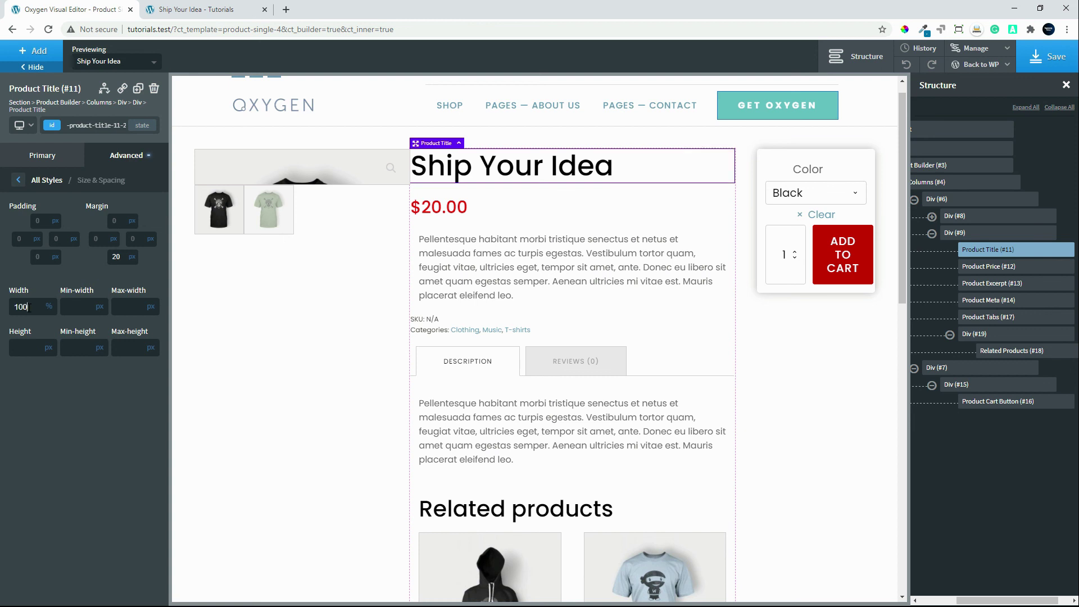
{"action": "left_click", "coordinate": [19, 180]}
{"action": "left_click", "coordinate": [79, 284]}
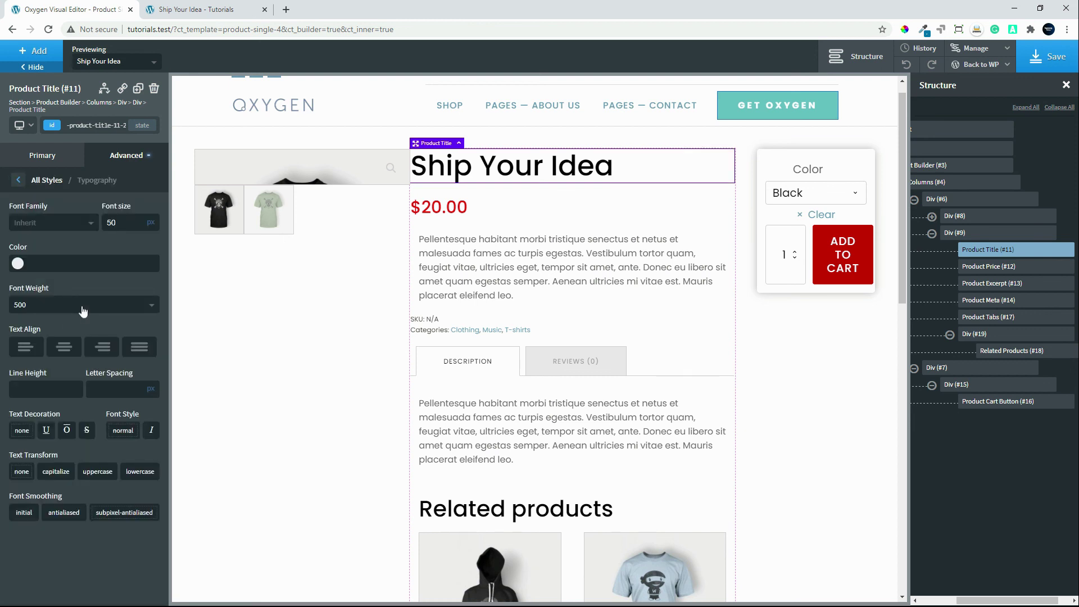
{"action": "left_click", "coordinate": [65, 349]}
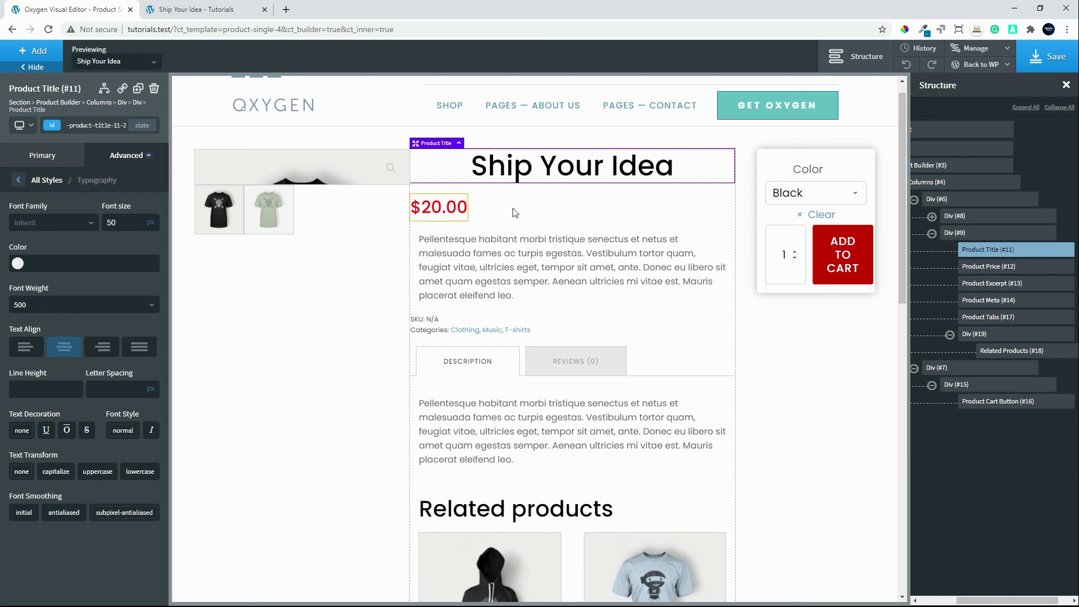
Wrap the Product Price in a div of its own.
{"action": "left_click", "coordinate": [464, 212]}
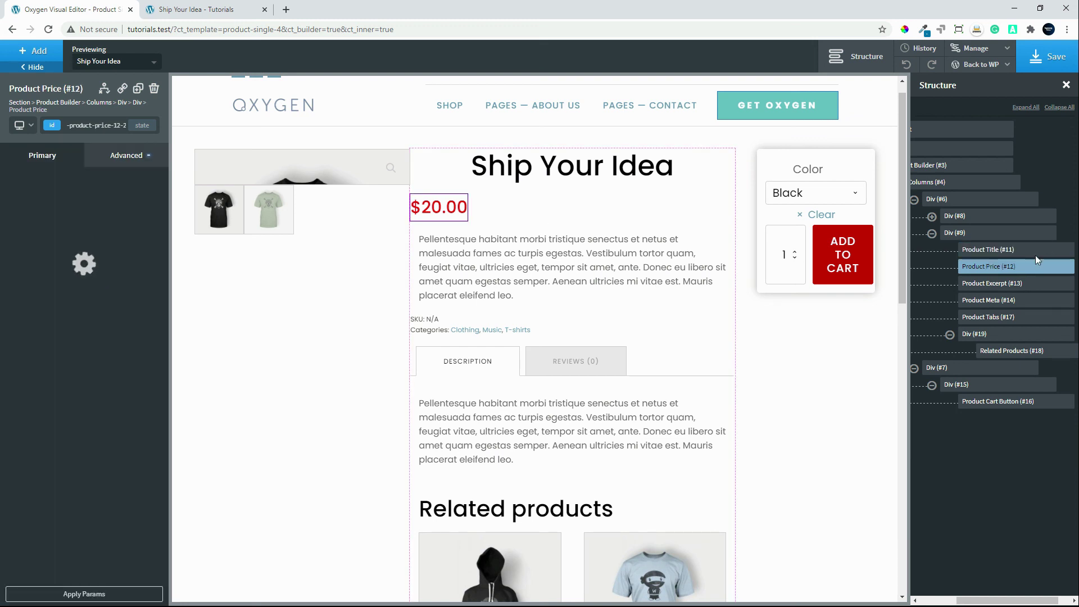
{"action": "left_click", "coordinate": [1053, 270]}
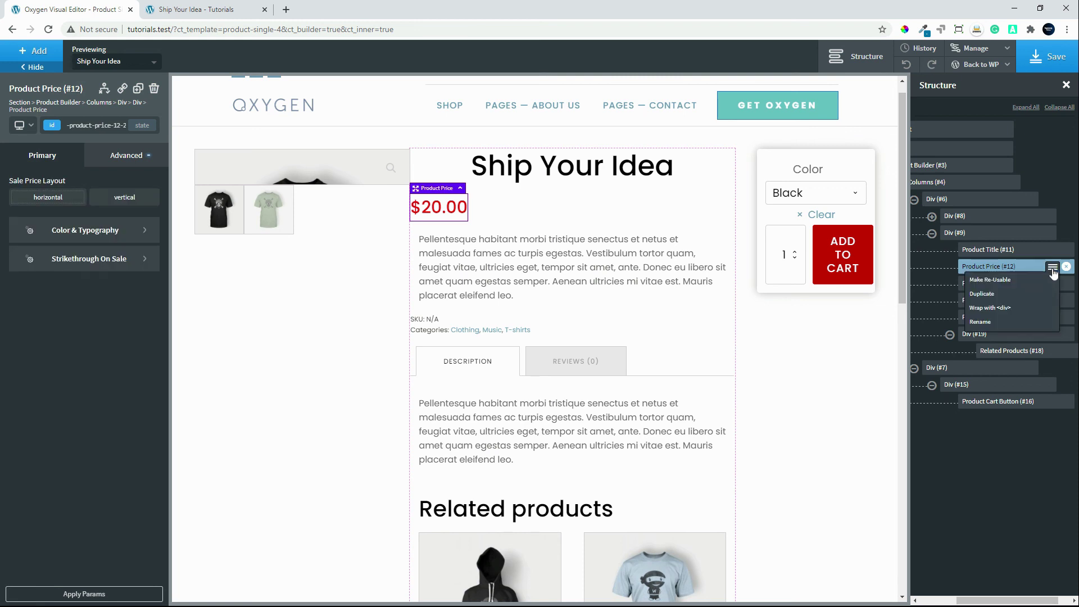
{"action": "left_click", "coordinate": [1054, 270]}
{"action": "left_click", "coordinate": [1053, 270]}
{"action": "left_click", "coordinate": [1018, 309]}
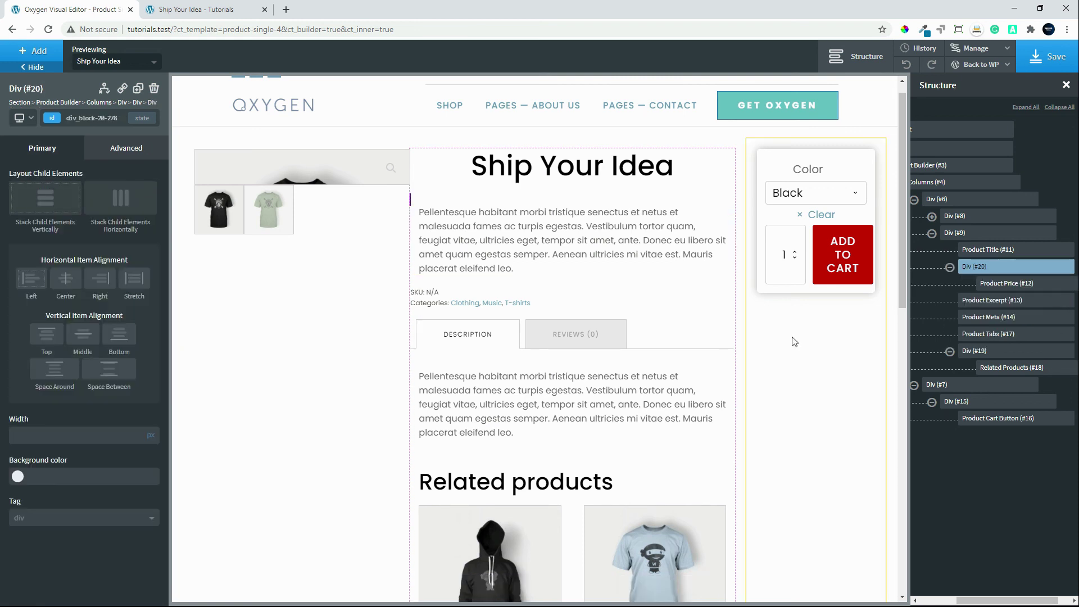
Set the width of the div around the Product Price to 100% and center its items horizontally.
{"action": "left_click", "coordinate": [154, 429]}
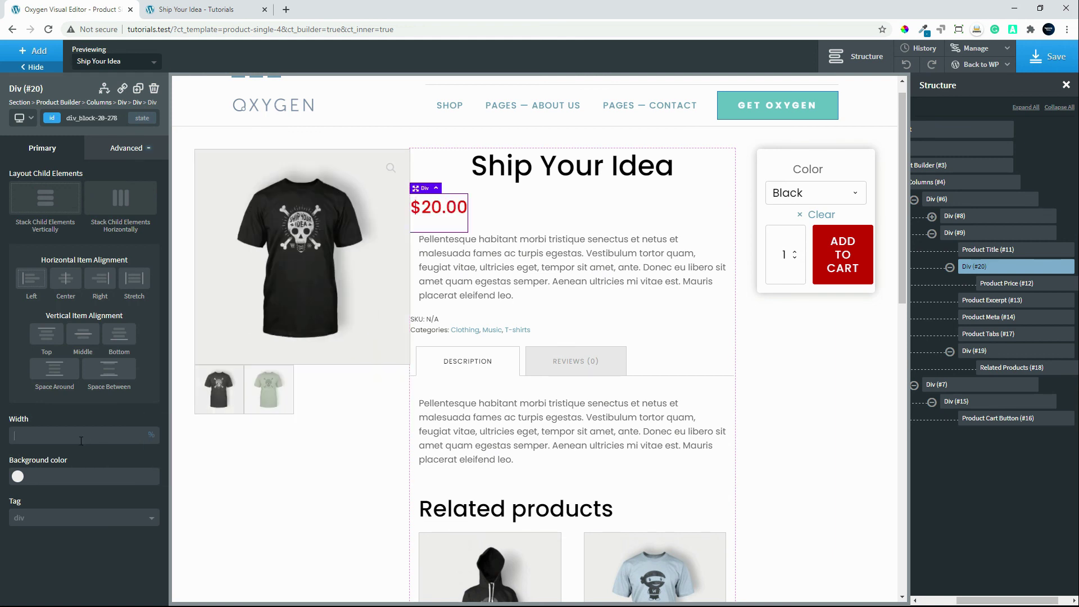
{"action": "left_click", "coordinate": [81, 441]}
{"action": "type", "text": "100"}
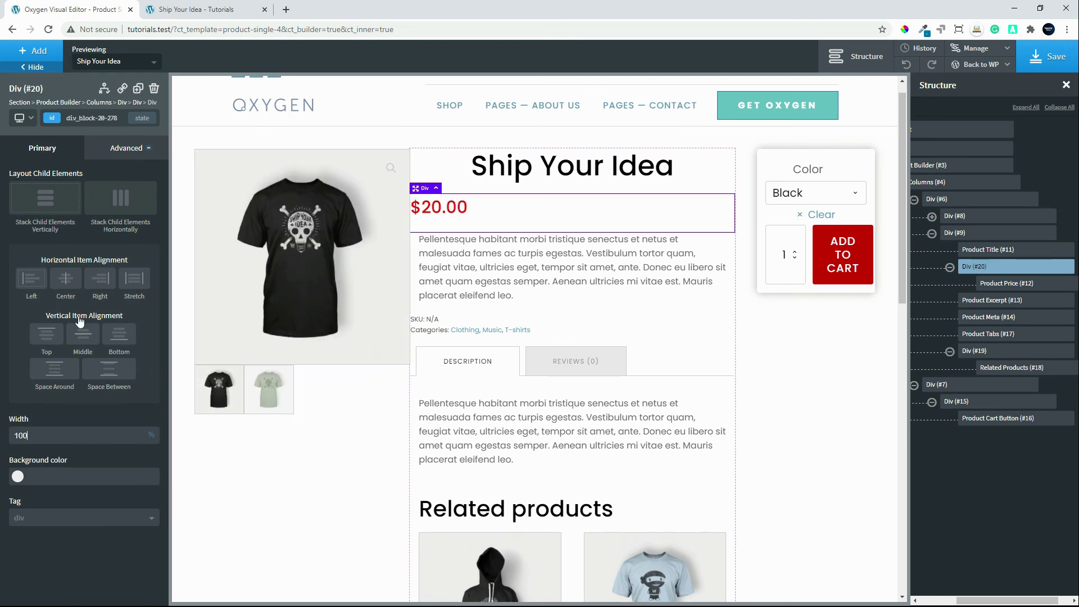
{"action": "left_click", "coordinate": [66, 280]}
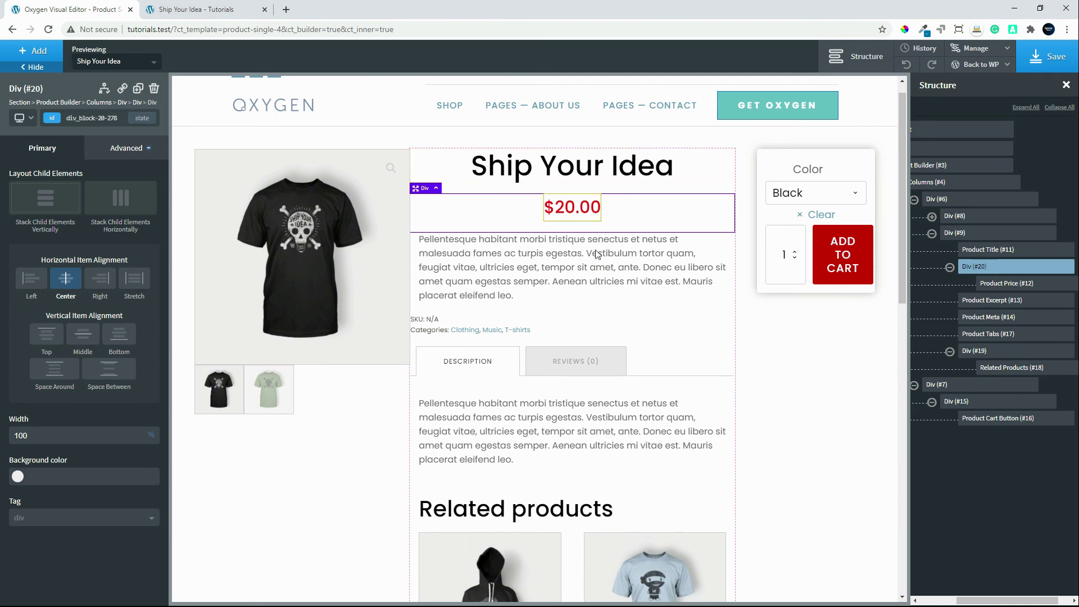
Wrap the Product Meta, holding the SKU and categories, in a div of its own.
{"action": "left_click", "coordinate": [561, 268]}
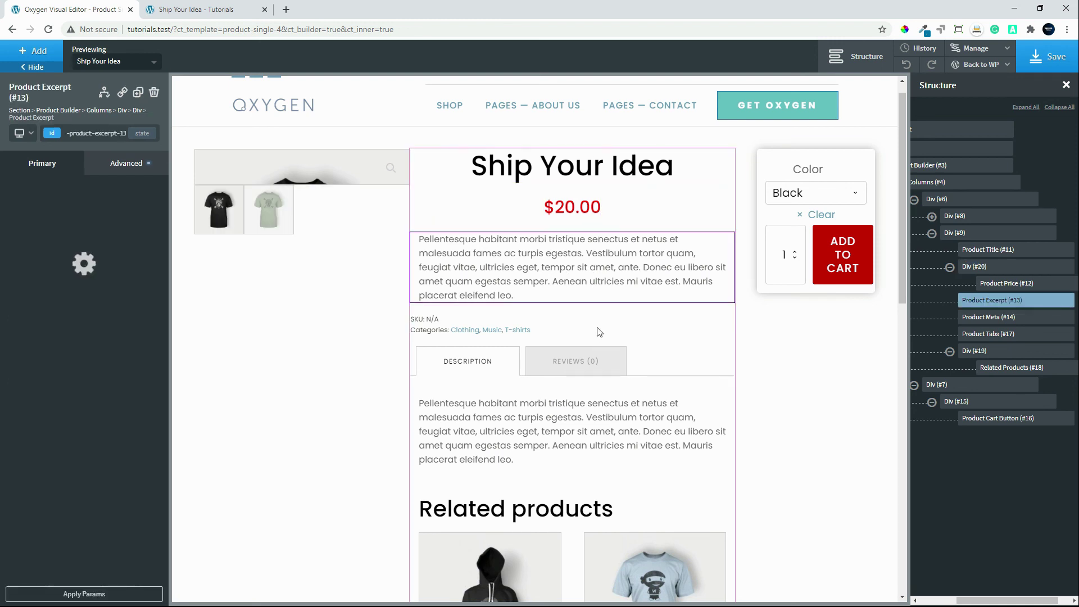
{"action": "left_click", "coordinate": [481, 319]}
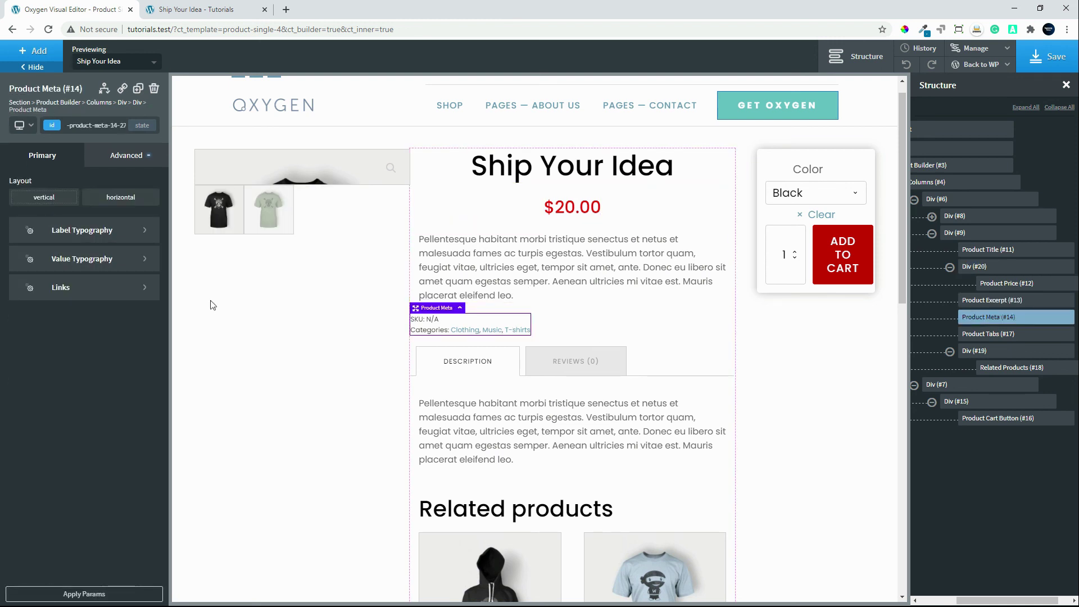
{"action": "left_click", "coordinate": [1052, 319]}
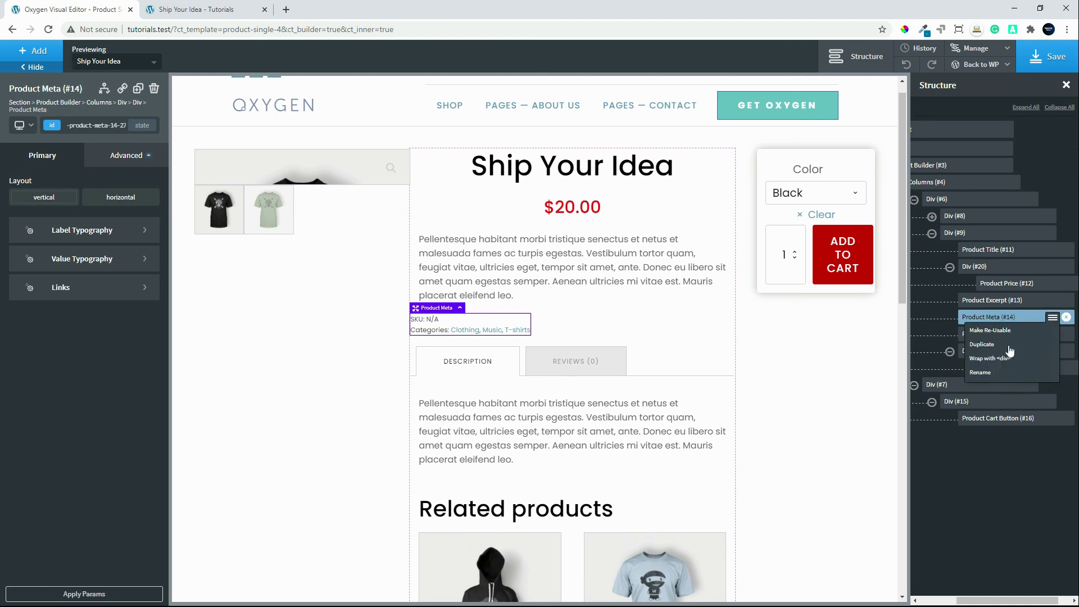
{"action": "left_click", "coordinate": [998, 366]}
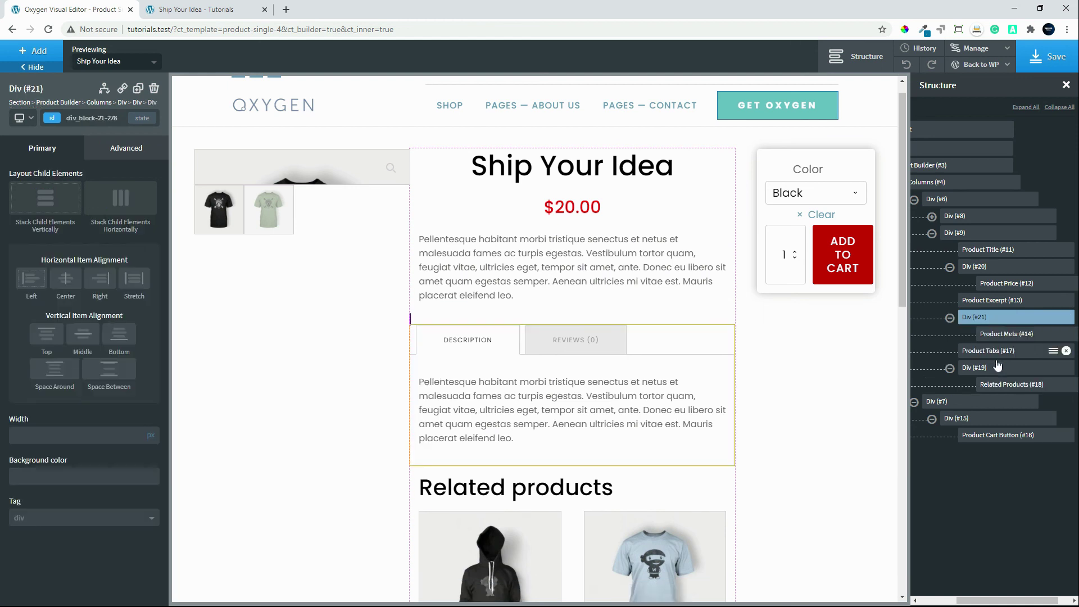
Give the div around the Product Meta a left padding of 15 px and save the template.
{"action": "left_click", "coordinate": [128, 149]}
{"action": "left_click", "coordinate": [86, 208]}
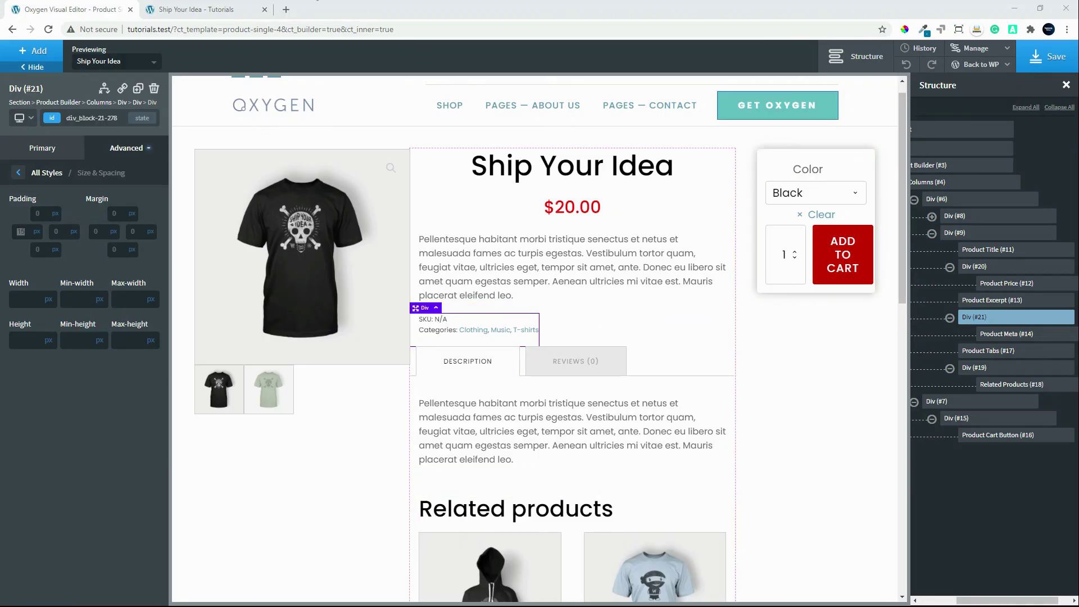
{"action": "left_click", "coordinate": [1058, 60]}
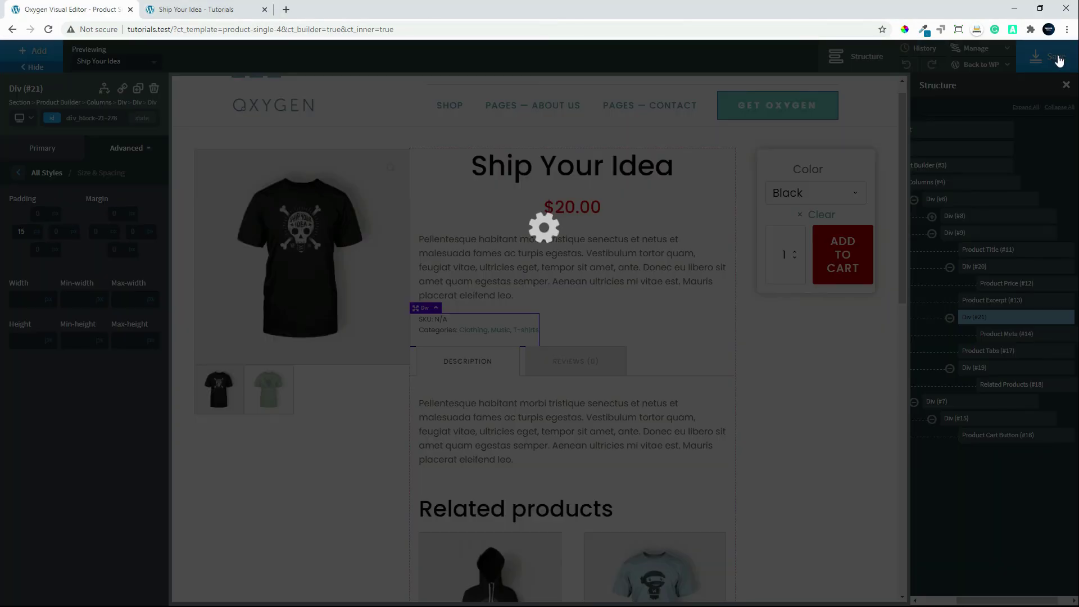
Refresh the Ship Your Idea product page and check the updated alignment and sticky add-to-cart box down to the footer.
{"action": "left_click", "coordinate": [213, 9]}
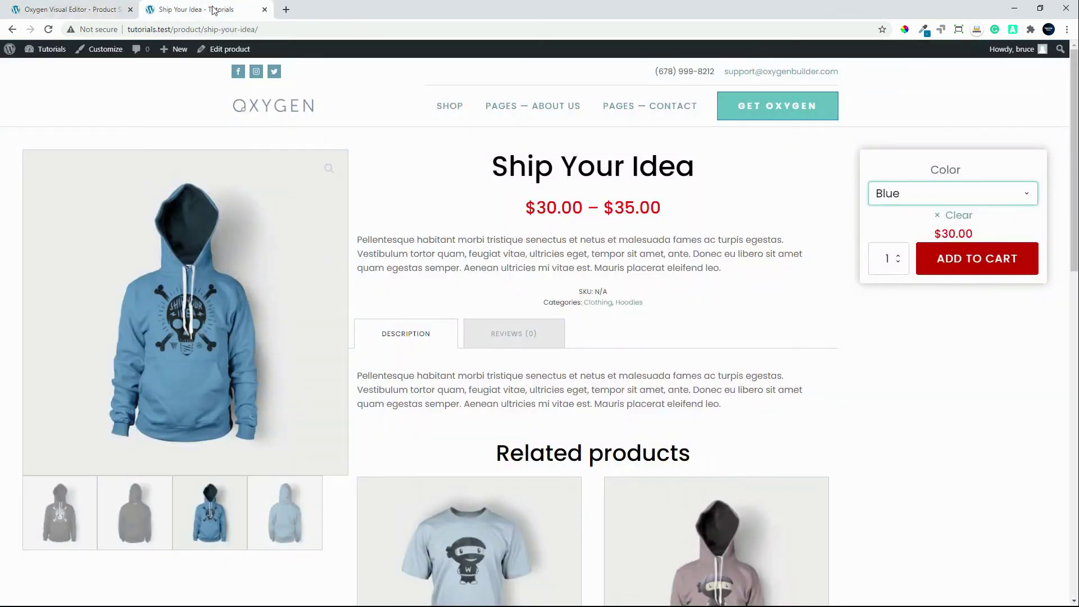
{"action": "left_click", "coordinate": [53, 33]}
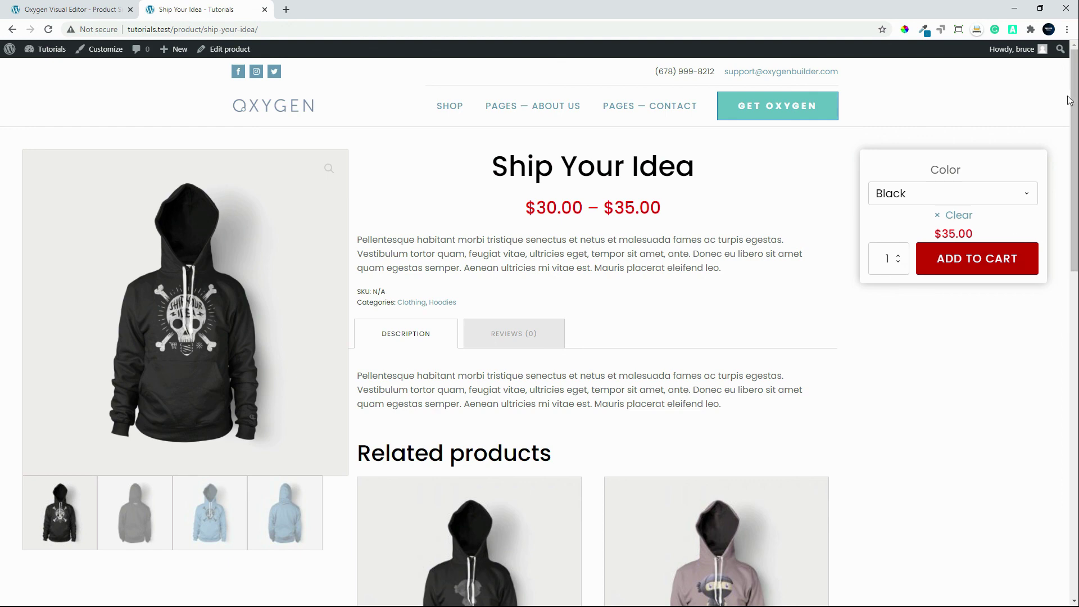
{"action": "scroll", "coordinate": [1064, 385], "scroll_direction": "down", "scroll_amount": 14}
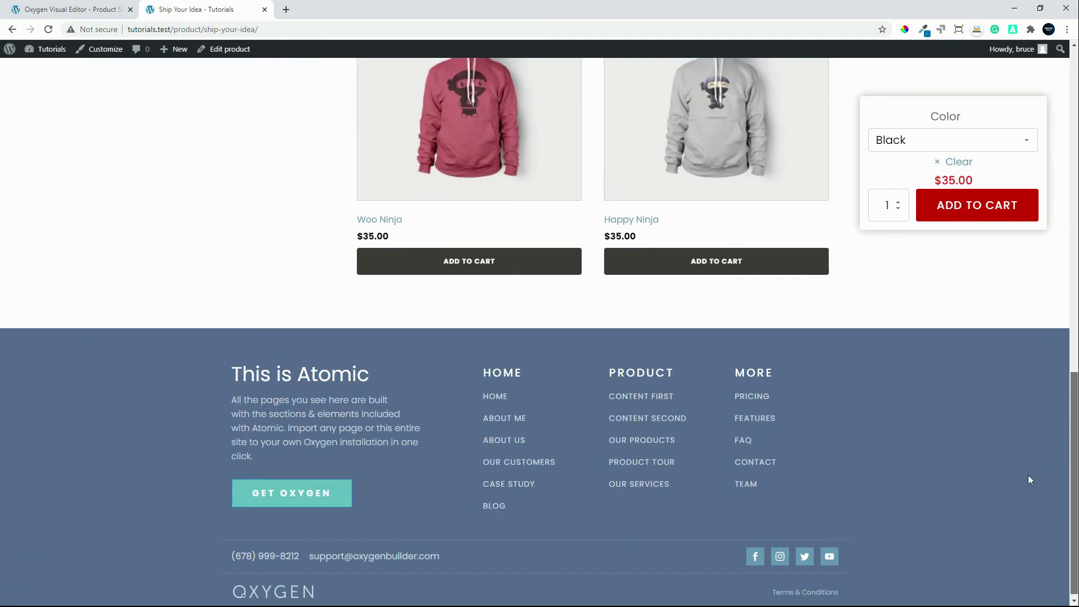
{"action": "scroll", "coordinate": [1064, 385], "scroll_direction": "up", "scroll_amount": 15}
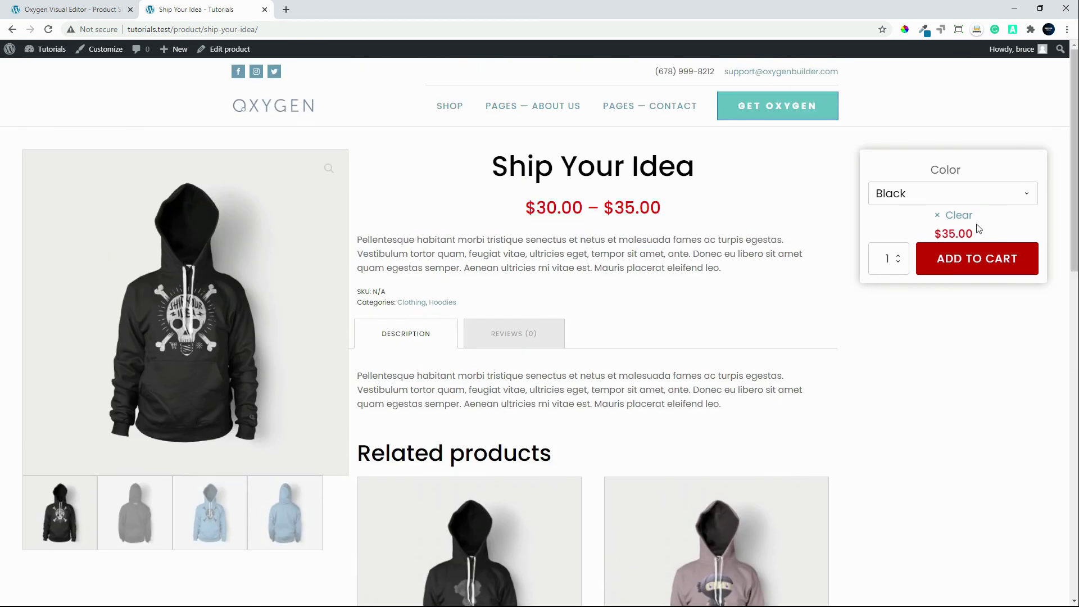